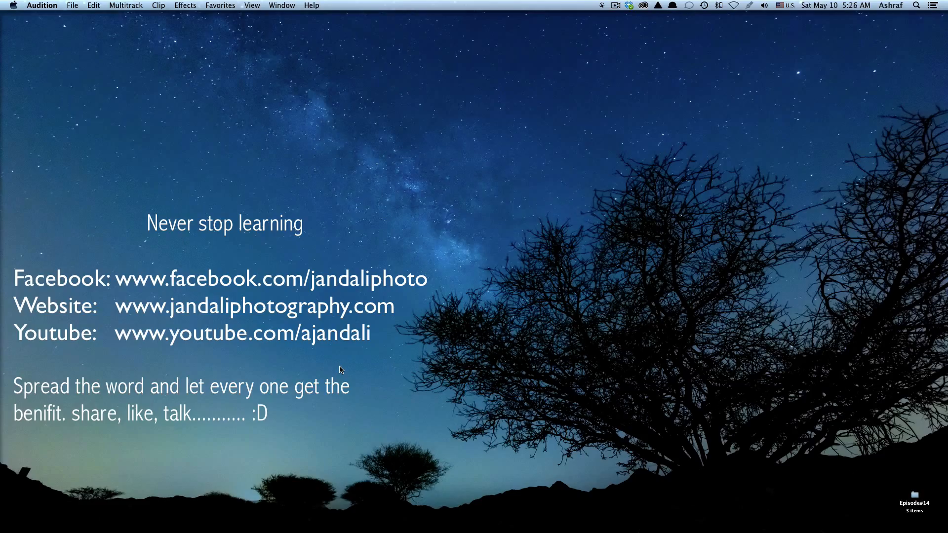
View HDR image.jpg and Blending.jpg in Preview to compare the two finished results, and close the window
mouse_move(11, 456)
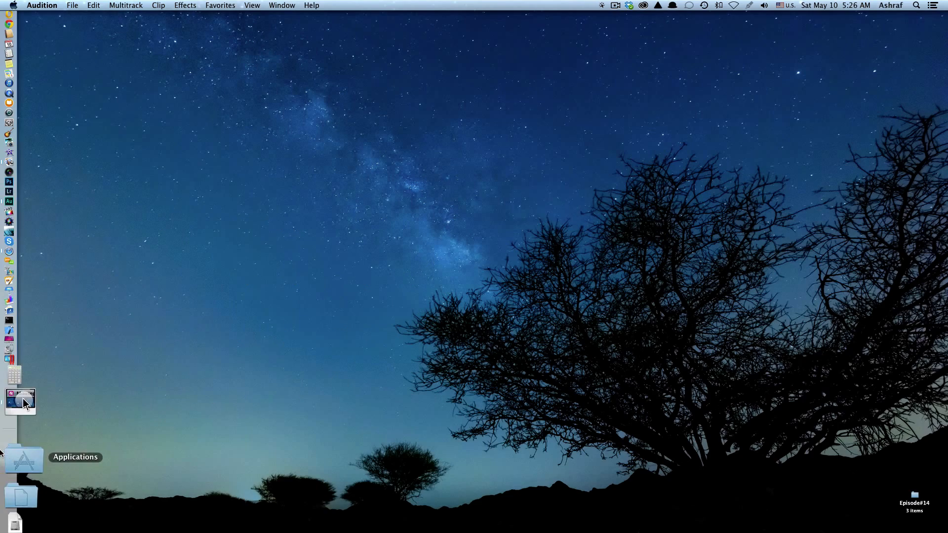
click(22, 511)
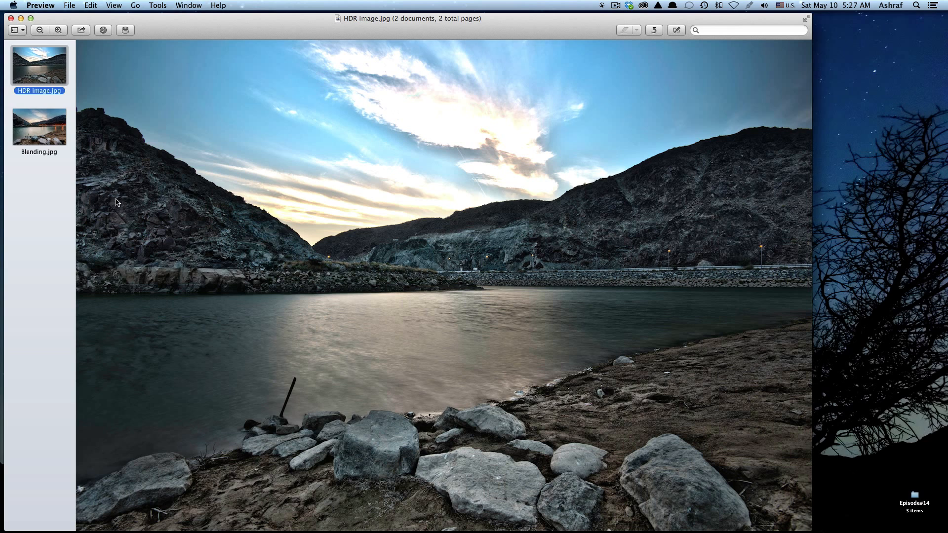
click(49, 127)
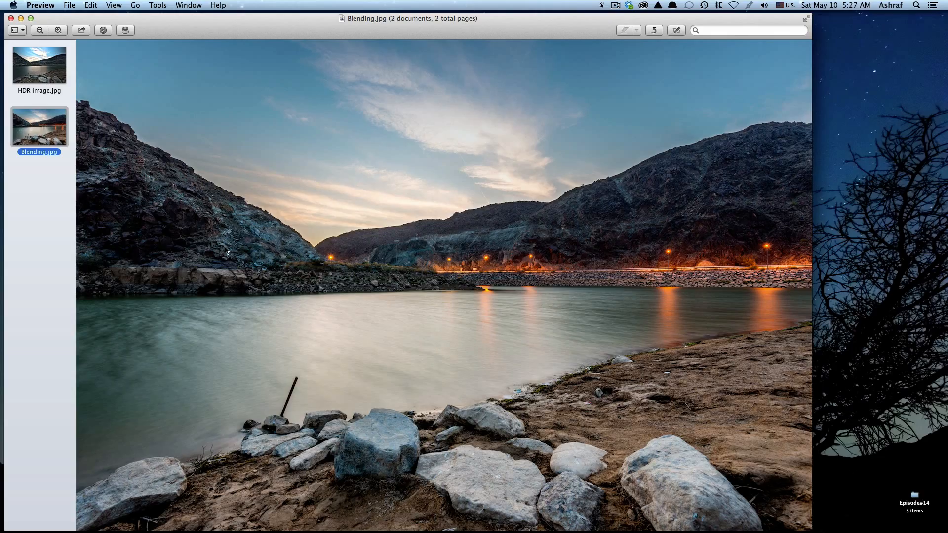
click(10, 18)
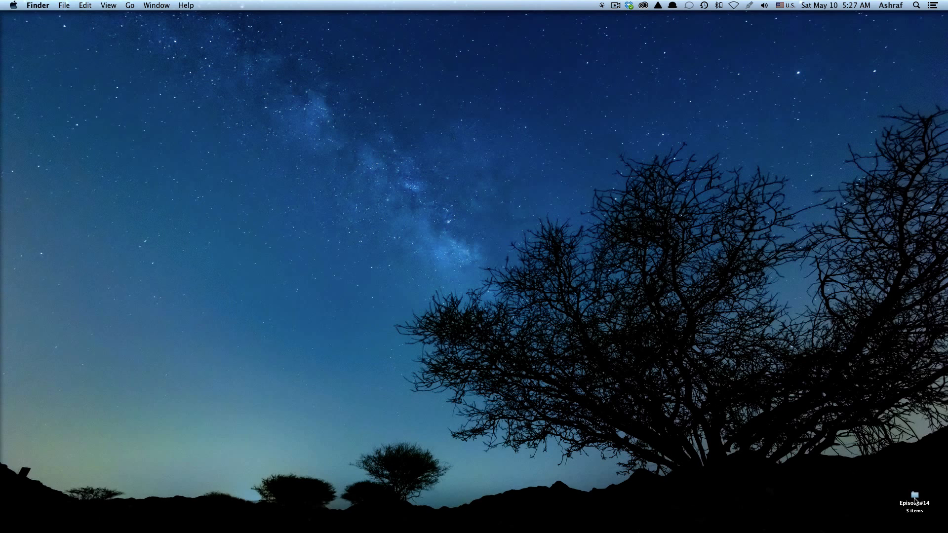
Preview the three source exposures DSC_5818.NEF, DSC_5820.NEF and DSC_5821.NEF in the RAW subfolder of Episode#14 on the desktop, and close the folder
double_click(914, 498)
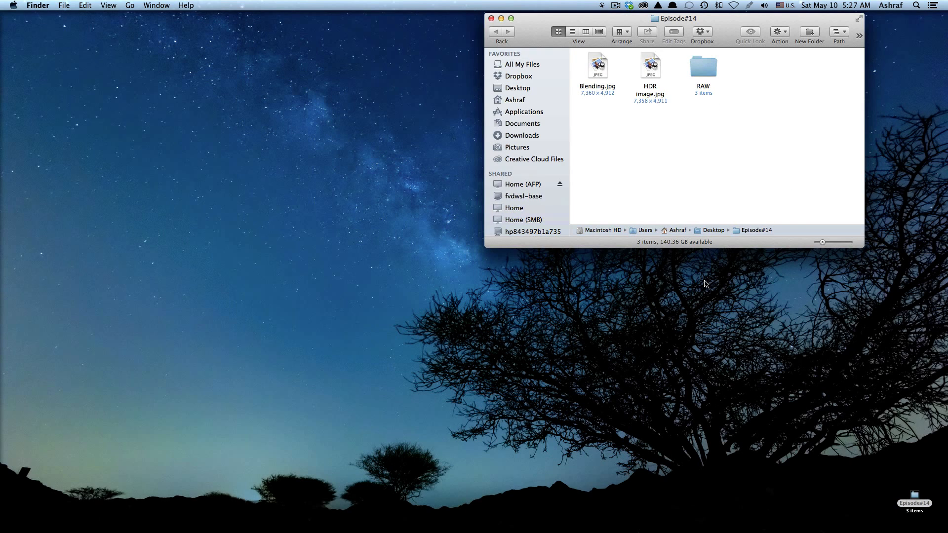
double_click(707, 69)
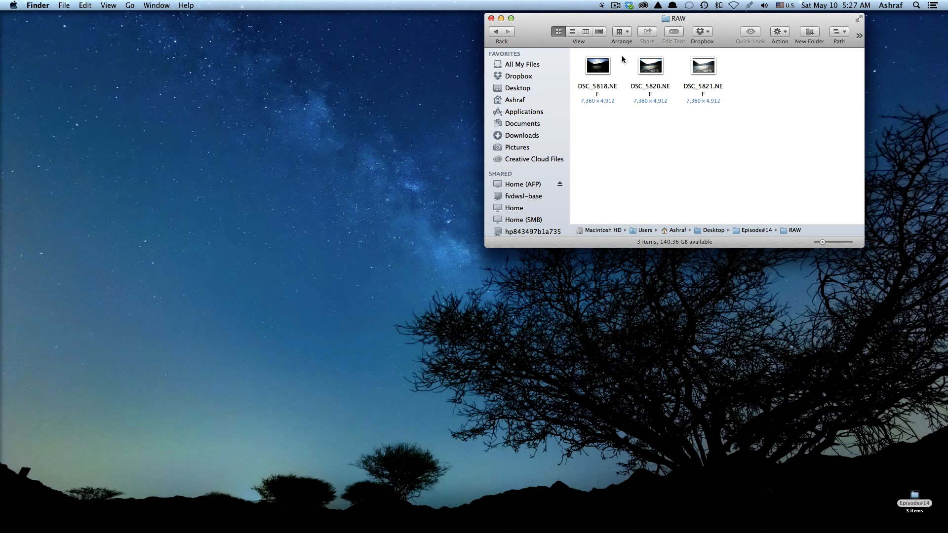
click(592, 60)
key(space)
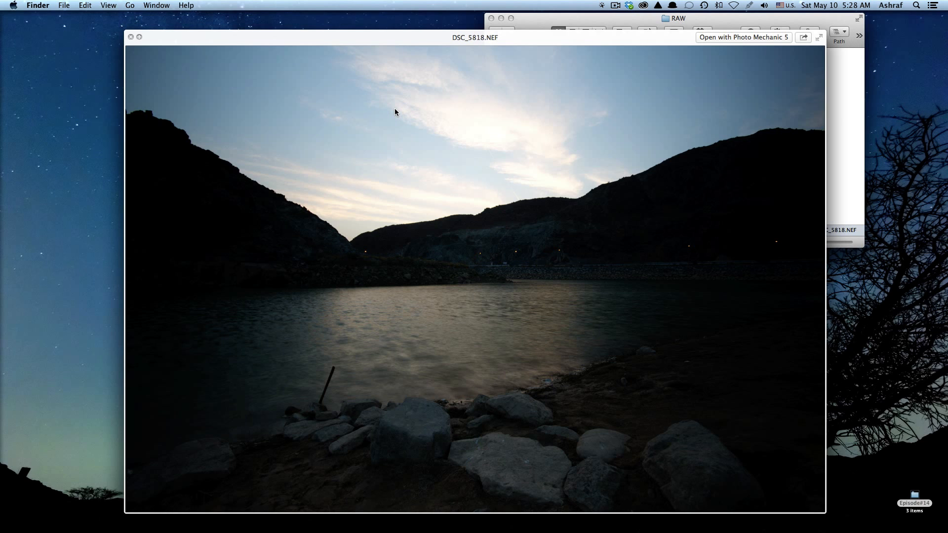
key(space)
click(655, 66)
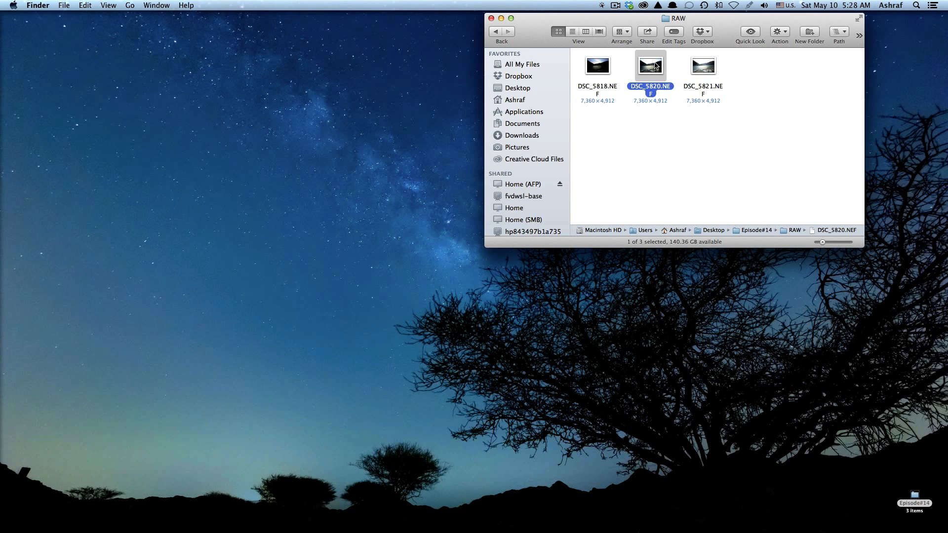
key(space)
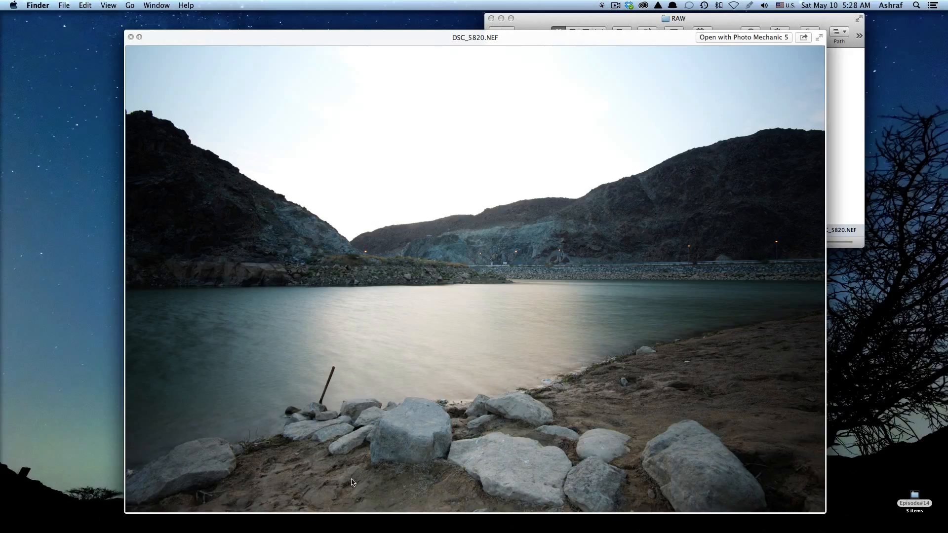
key(space)
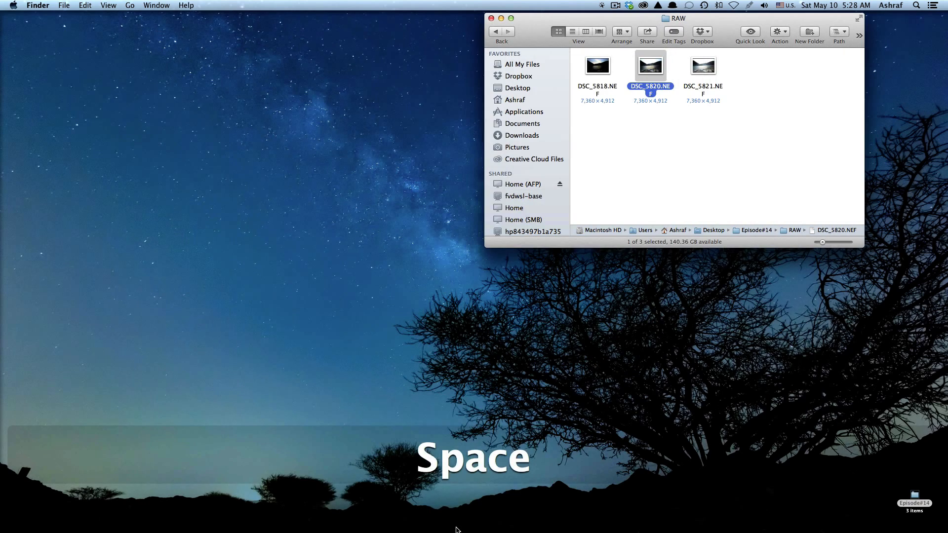
click(705, 72)
key(space)
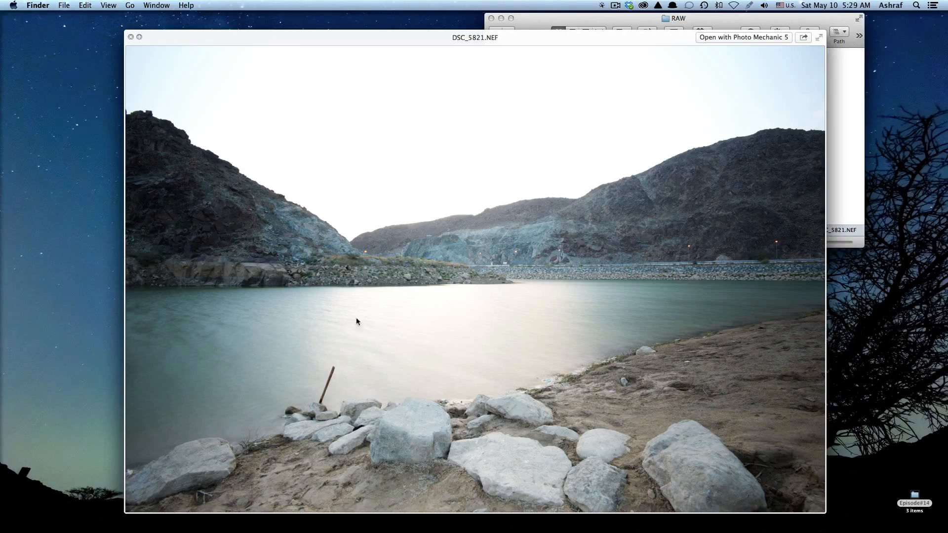
key(space)
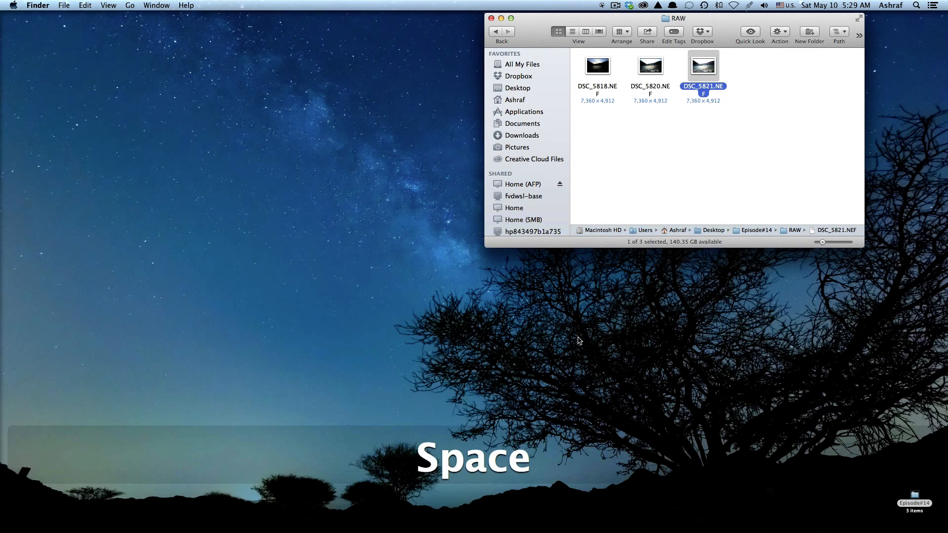
click(491, 19)
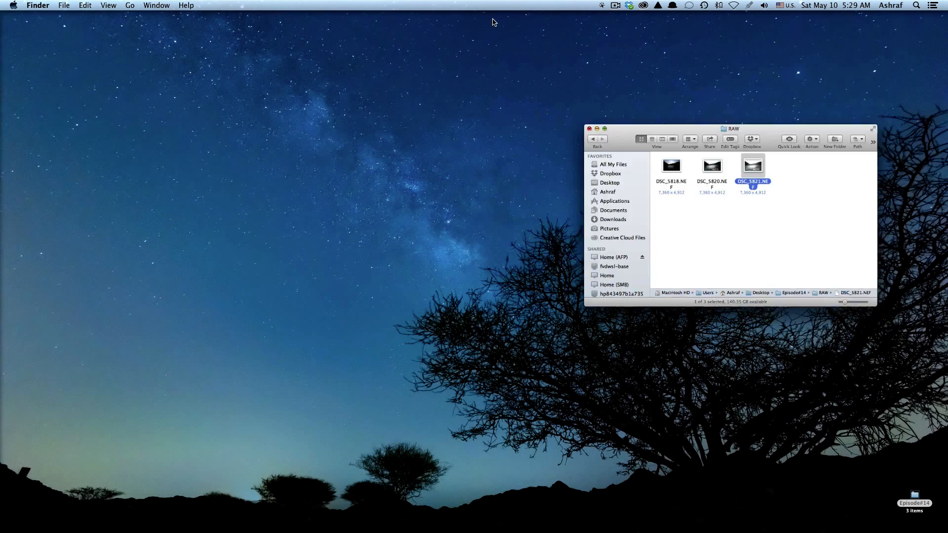
Switch to Adobe Photoshop Lightroom 5 and start a photo import from the Library
mouse_move(1, 228)
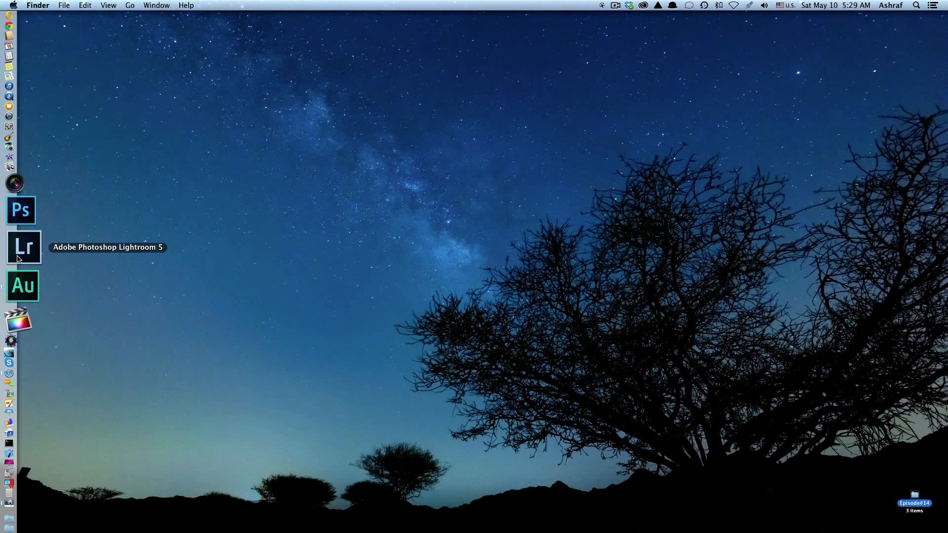
click(17, 255)
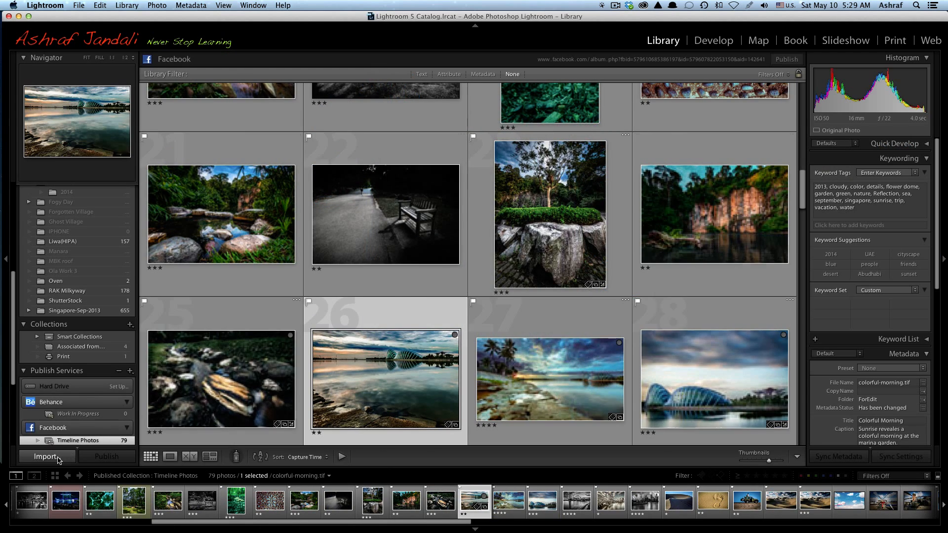
click(58, 459)
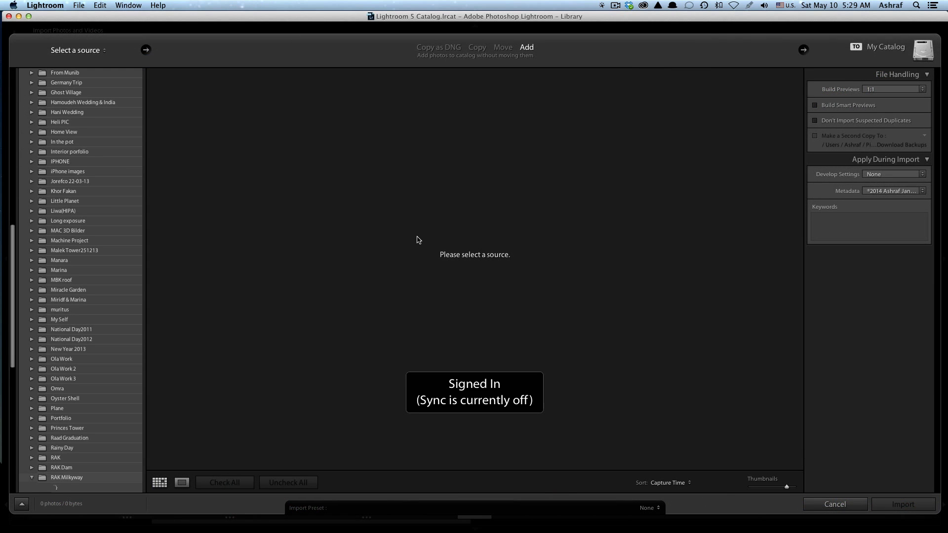
Add the three NEF photos from the desktop folder Episode#14/RAW to the catalog without moving them
scroll(109, 204, up, 10)
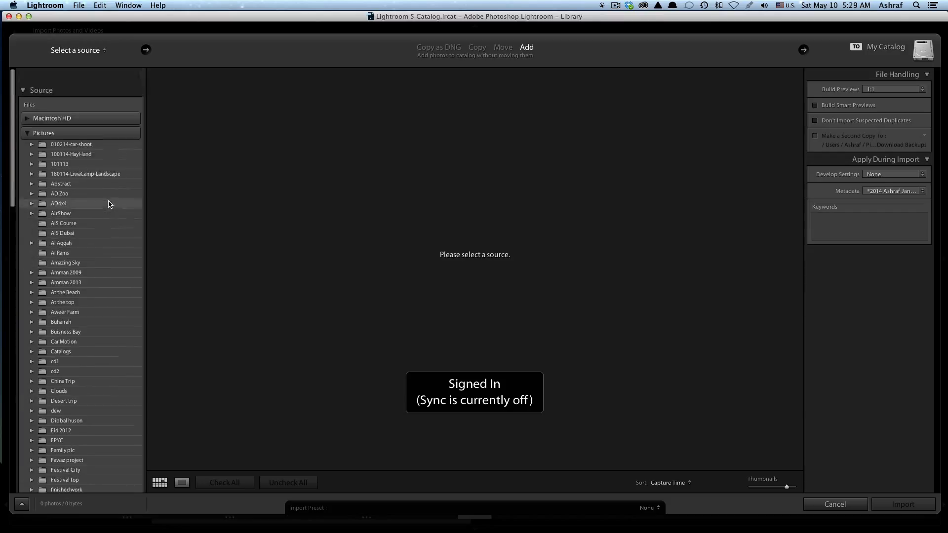
click(27, 117)
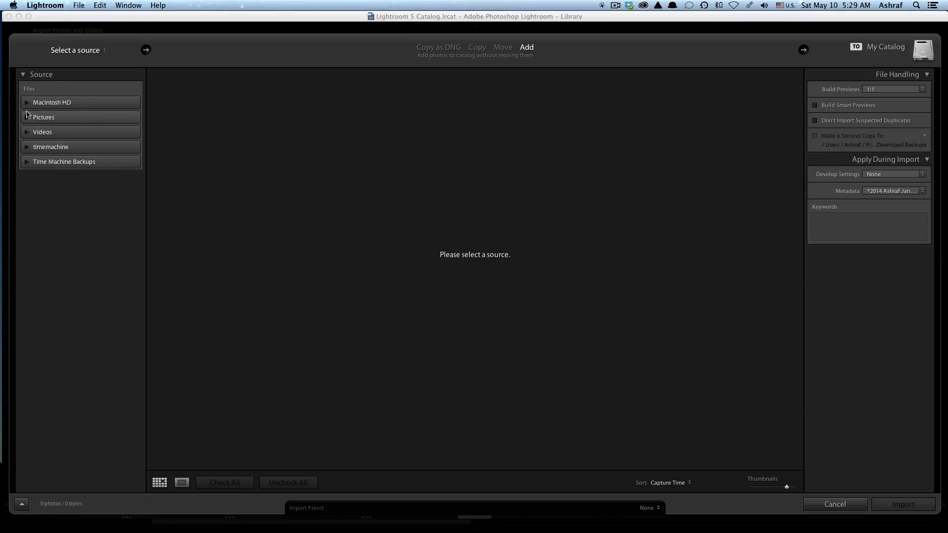
click(26, 102)
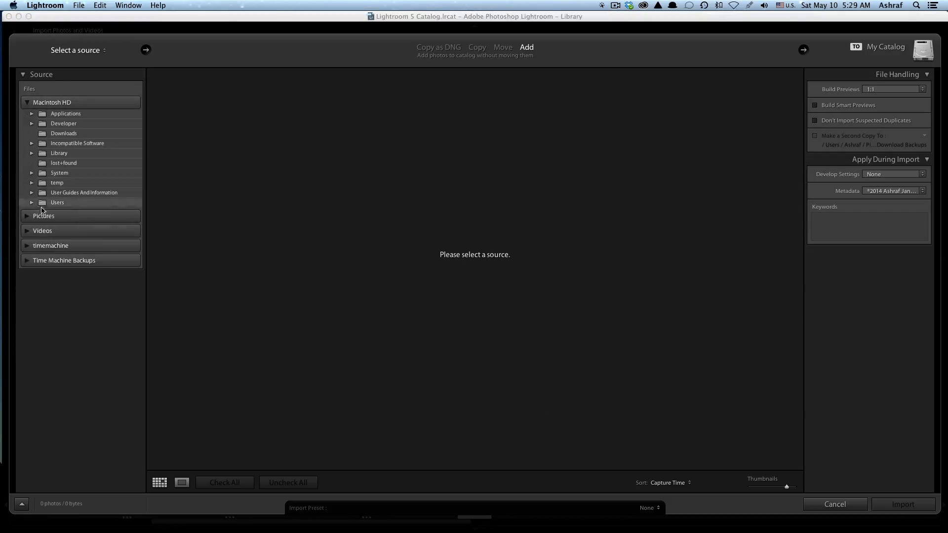
click(32, 203)
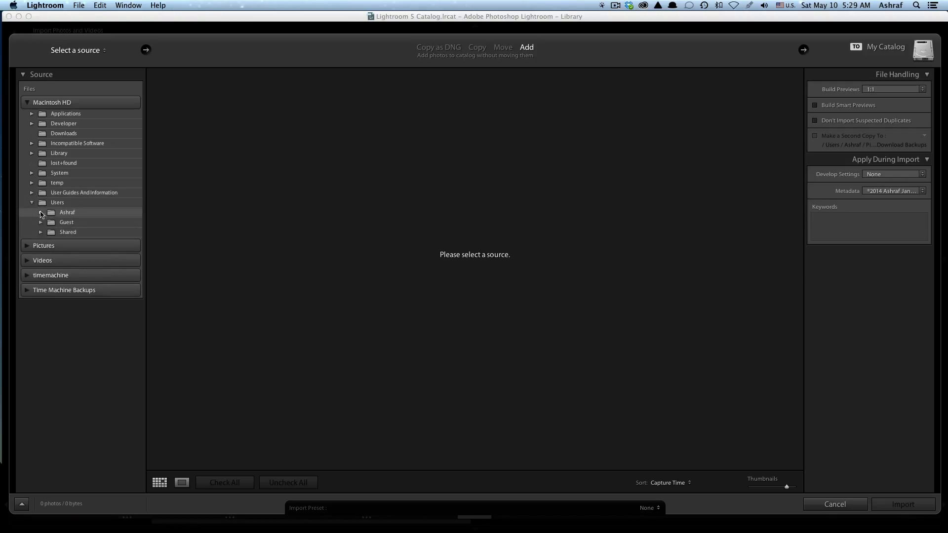
click(41, 212)
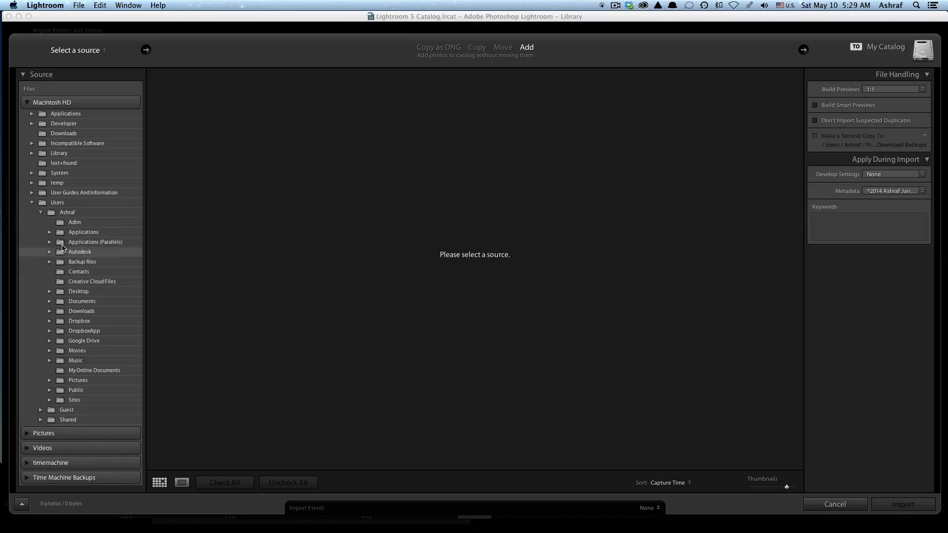
click(50, 291)
click(94, 302)
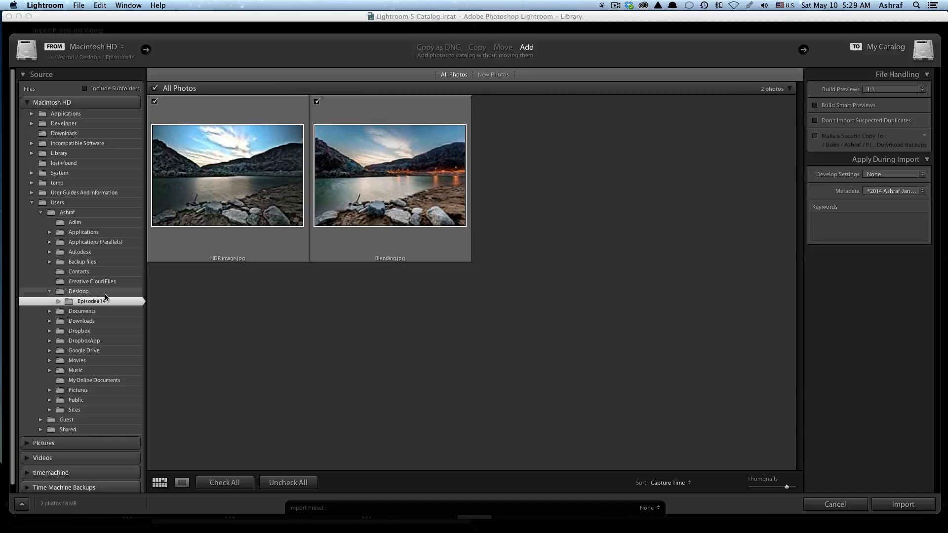
click(58, 302)
click(94, 312)
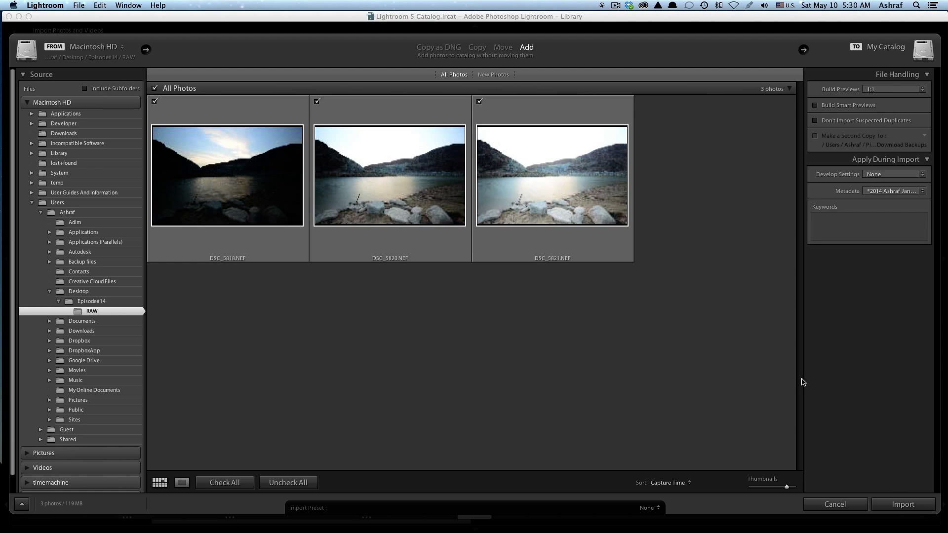
click(902, 504)
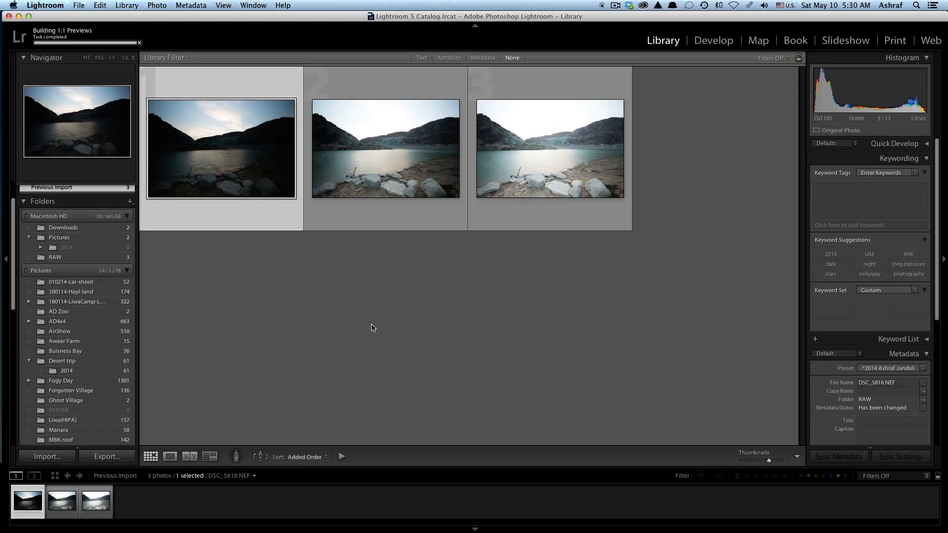
Open DSC_5818.NEF in the Develop module and lower its Highlights to -62
double_click(234, 167)
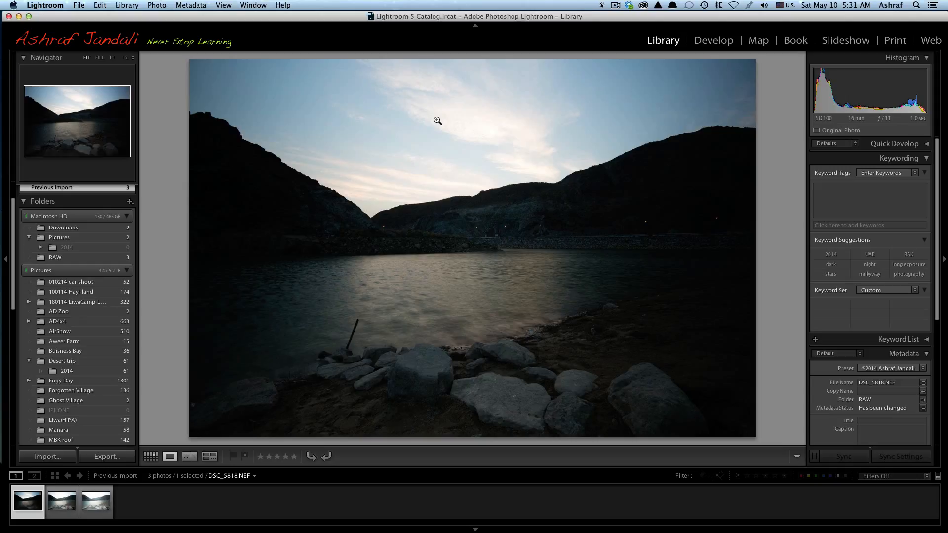
key(d)
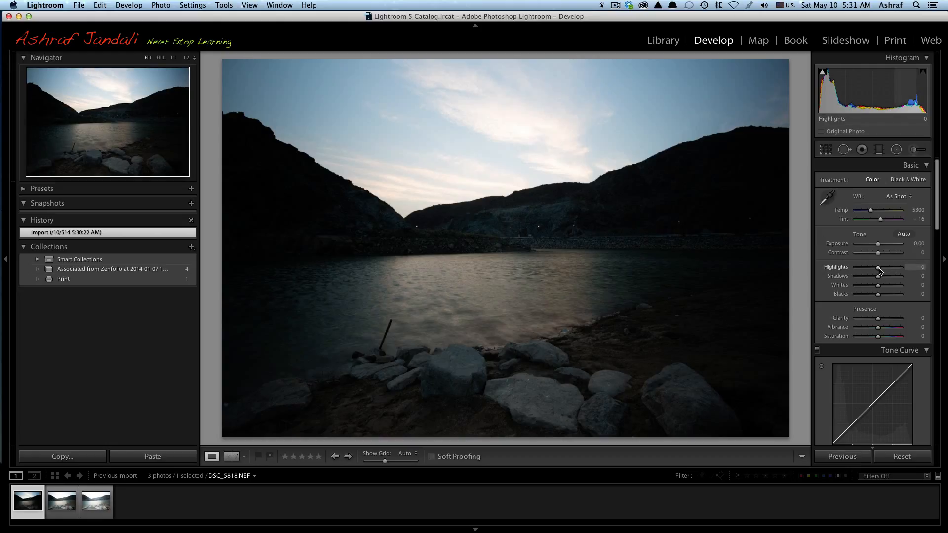
drag(869, 268, 863, 267)
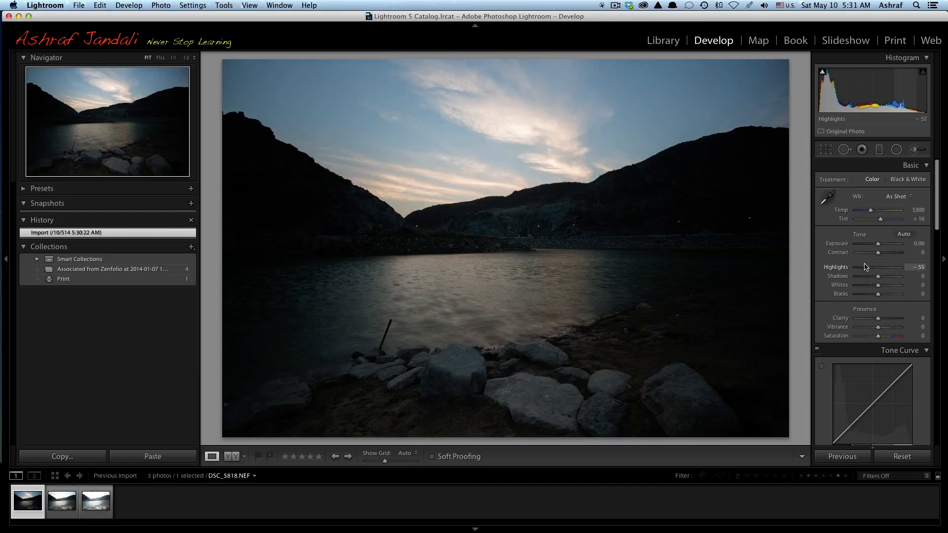
drag(863, 267, 863, 267)
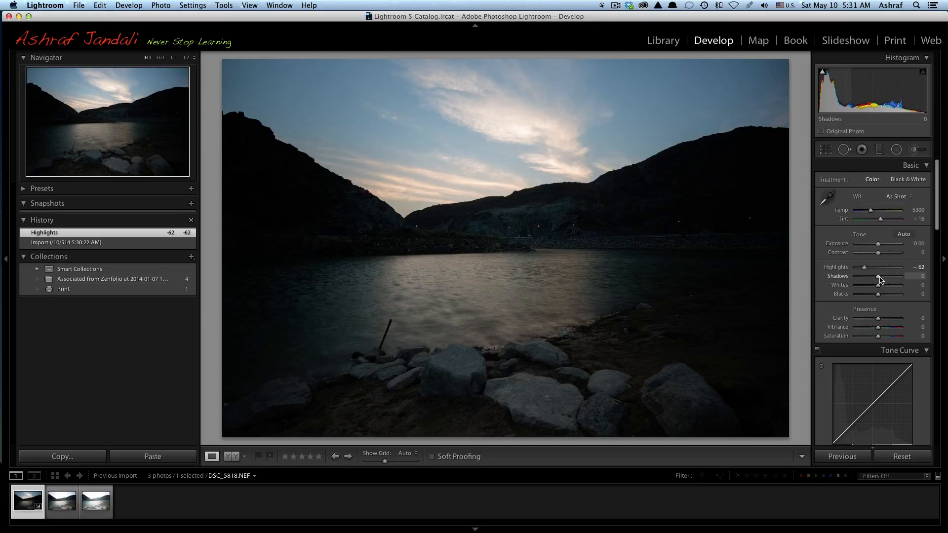
Try Shadows at +20, reset it to 0, and raise Whites to +38 using the clipping preview
mouse_move(879, 278)
mouse_down()
mouse_move(897, 275)
mouse_move(883, 275)
mouse_up()
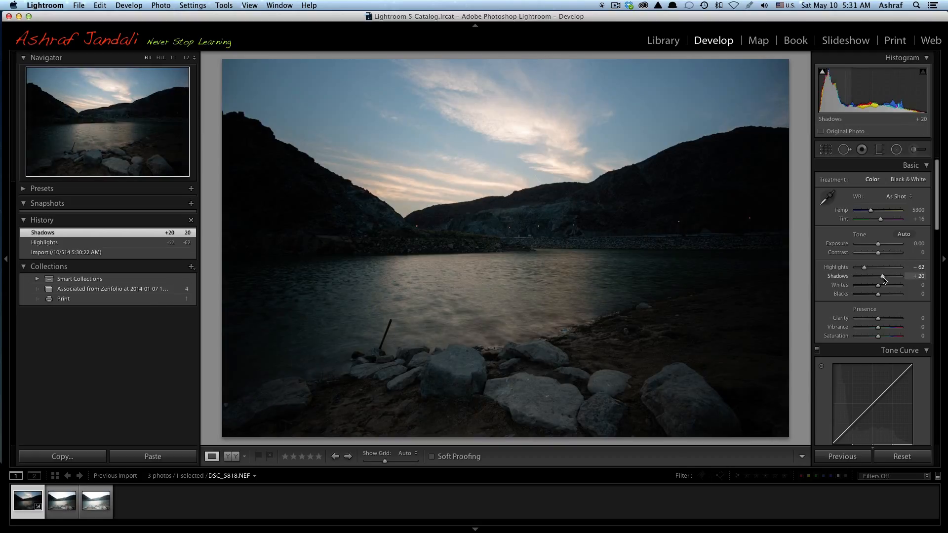
double_click(883, 276)
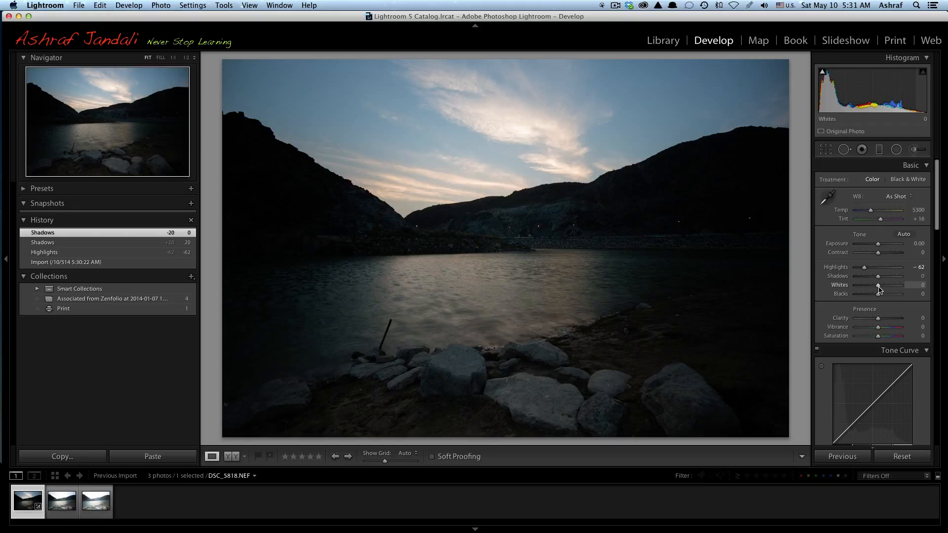
key(alt)
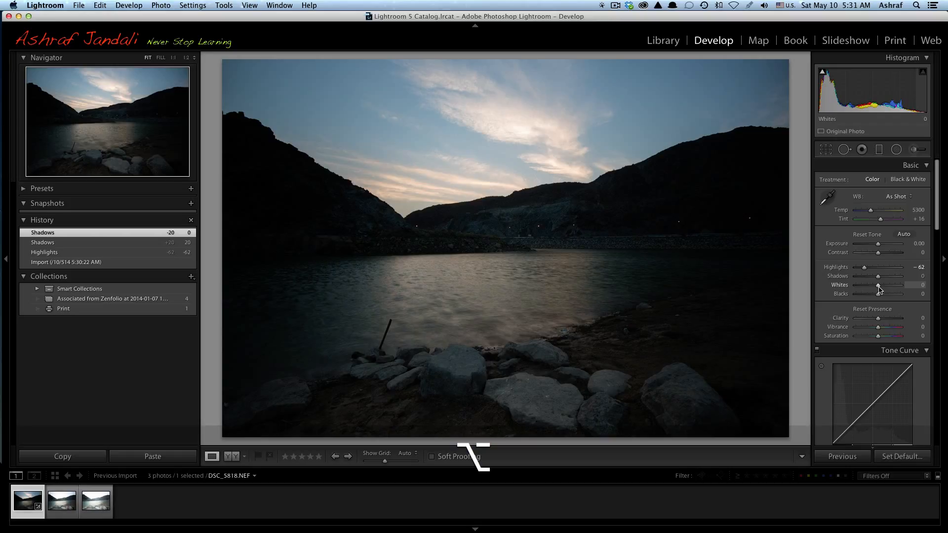
alt+click(879, 287)
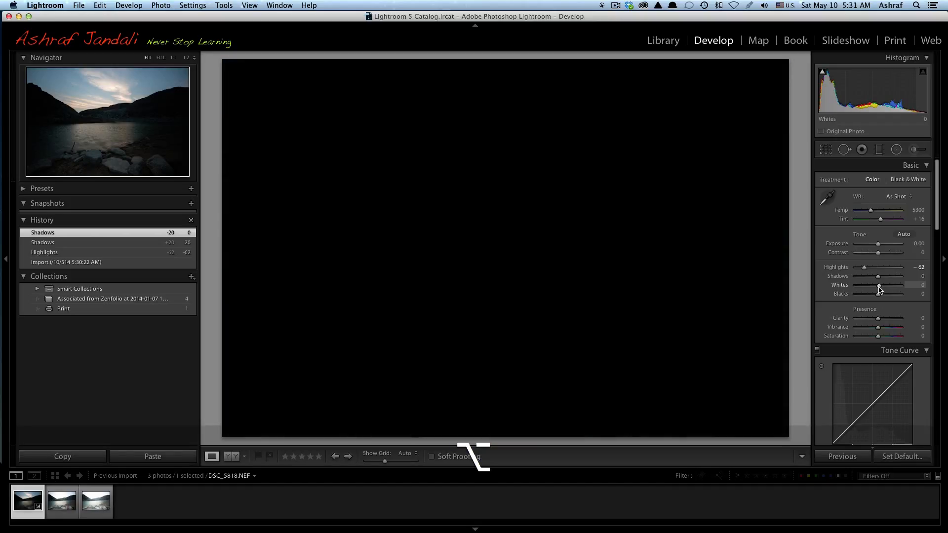
drag(879, 288, 880, 290)
drag(879, 287, 887, 288)
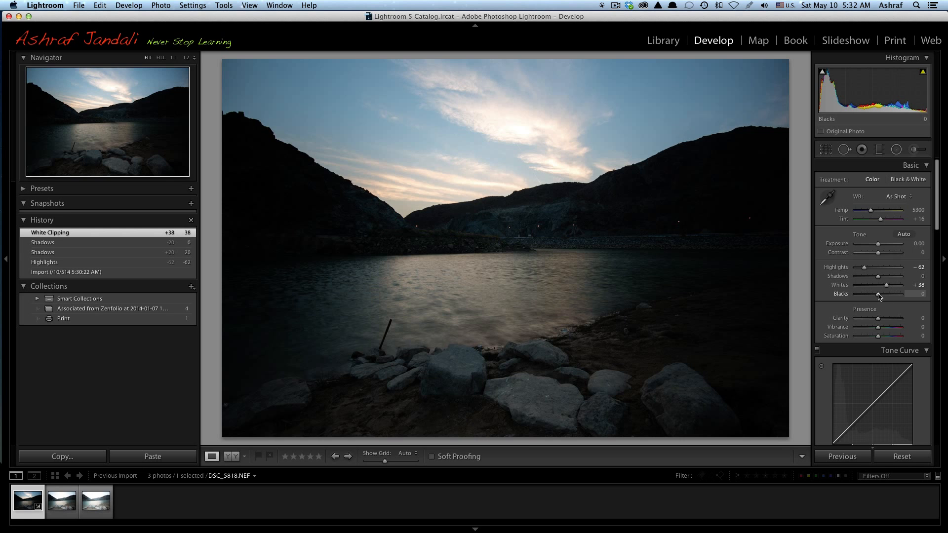
Lower Blacks to -12 and show the photo's Before version for comparison
drag(878, 295, 875, 295)
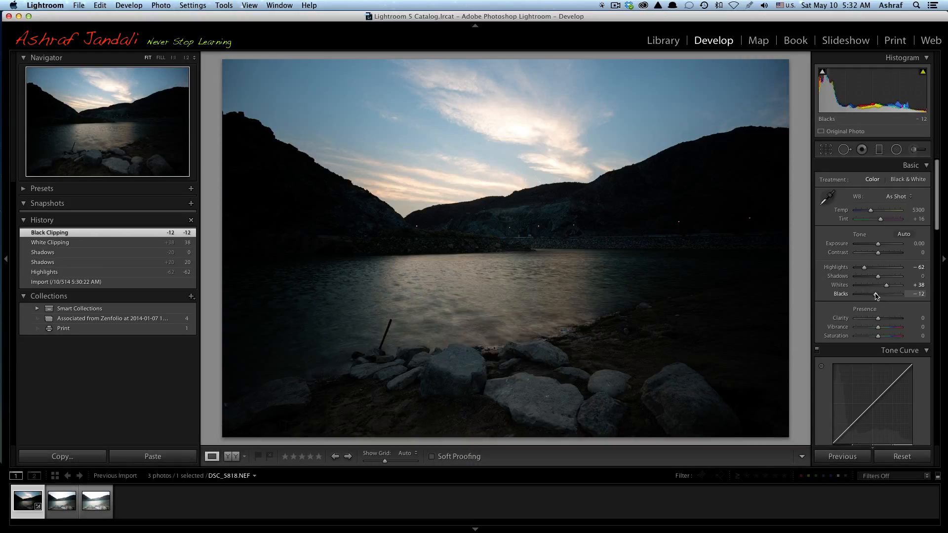
key(backslash)
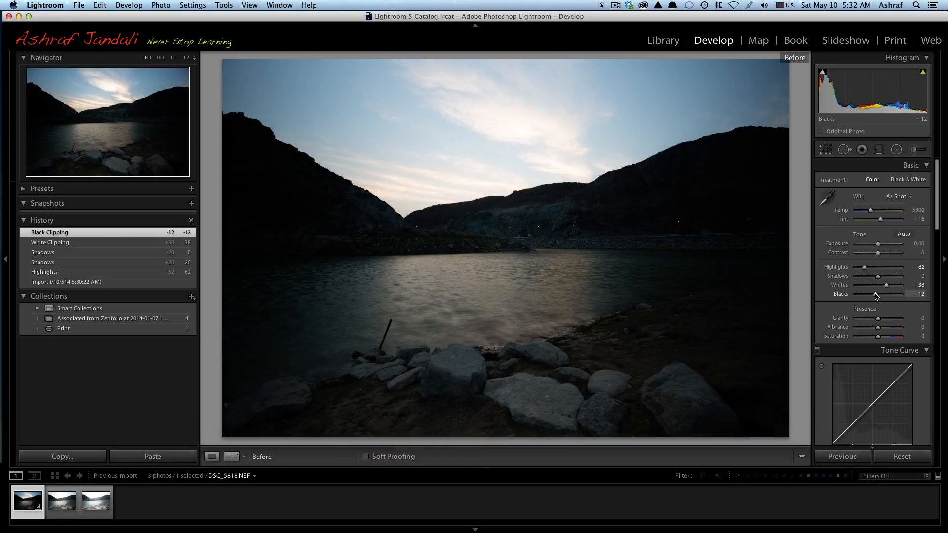
Return from the Before version to the edited photo and raise Clarity to +17
key(backslash)
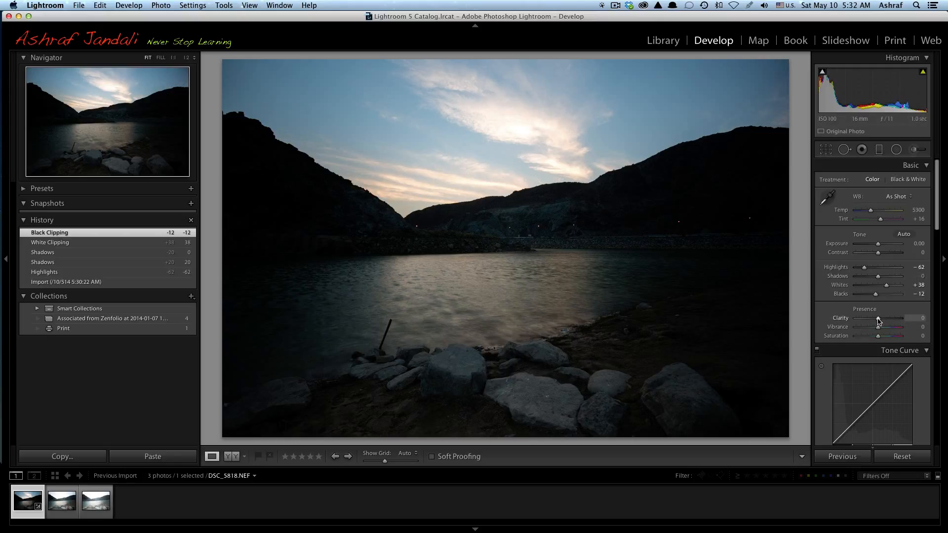
mouse_move(878, 319)
mouse_down()
mouse_move(892, 320)
mouse_move(883, 319)
mouse_up()
Inspect the sky and the ridge line of DSC_5818.NEF at 1:1 magnification, and return to the full view
scroll(882, 319, down, 15)
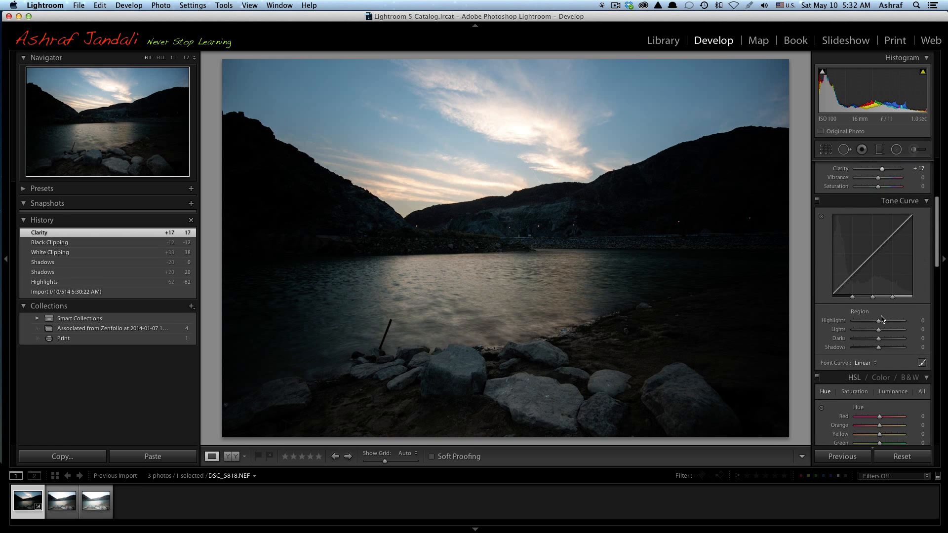
scroll(882, 320, down, 10)
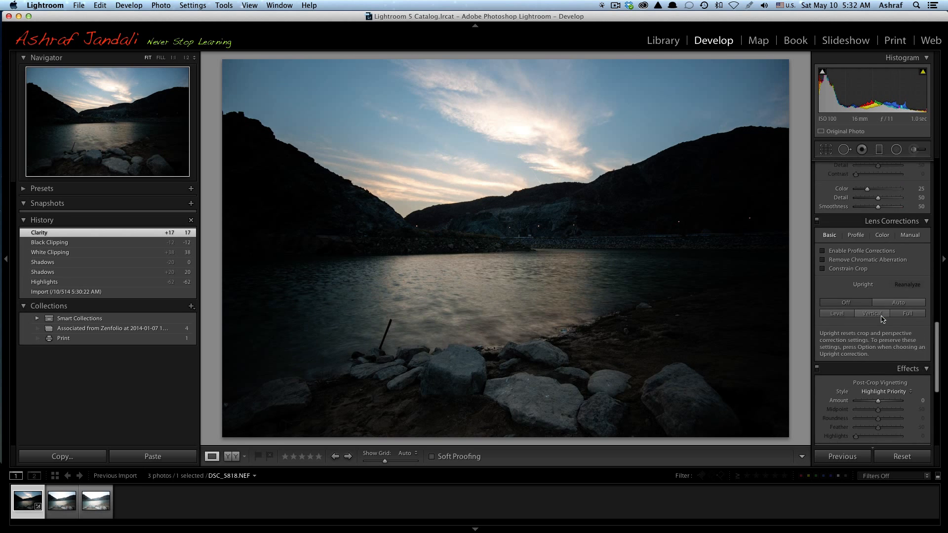
scroll(883, 319, up, 10)
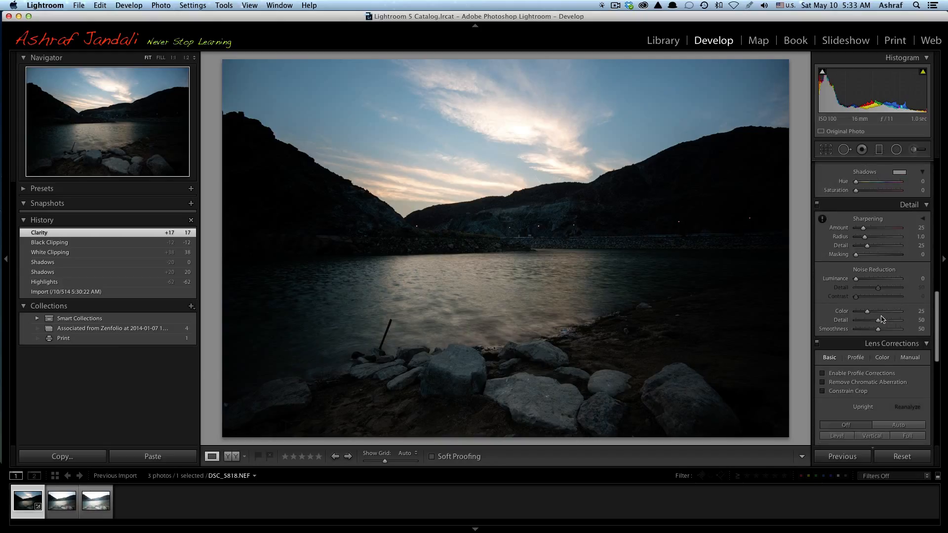
scroll(882, 319, up, 1)
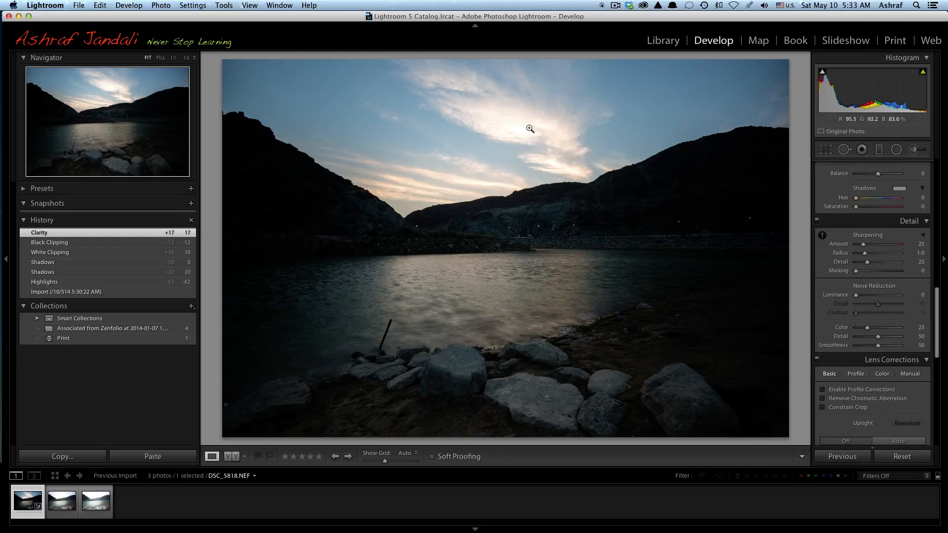
click(630, 117)
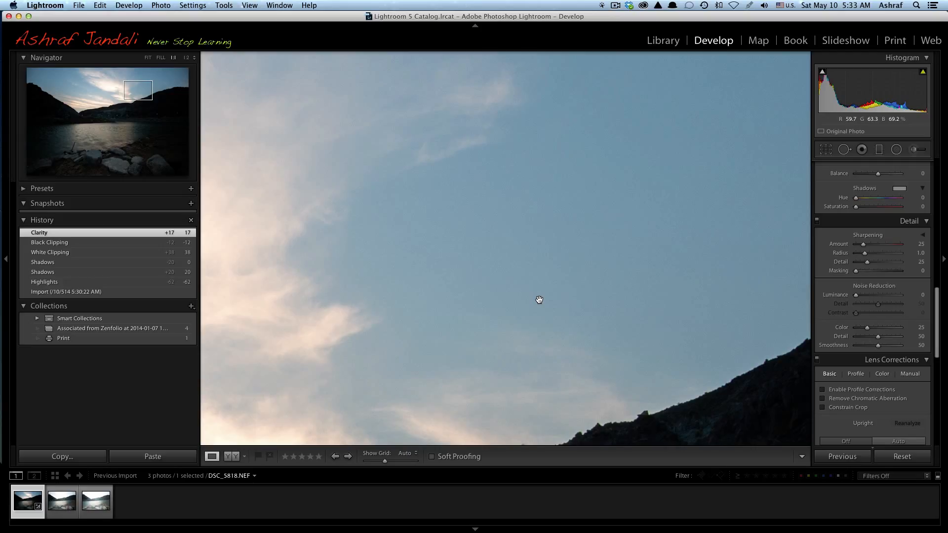
scroll(539, 300, down, 3)
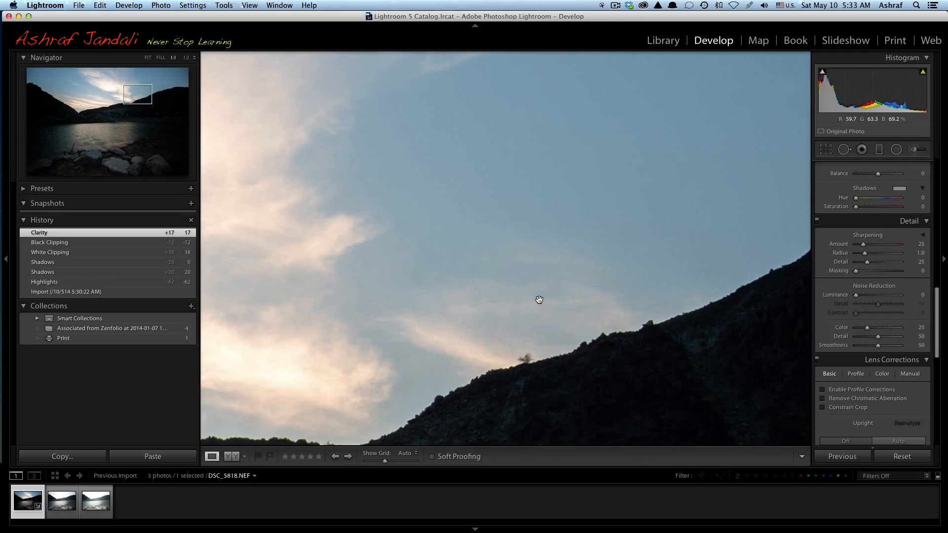
click(547, 264)
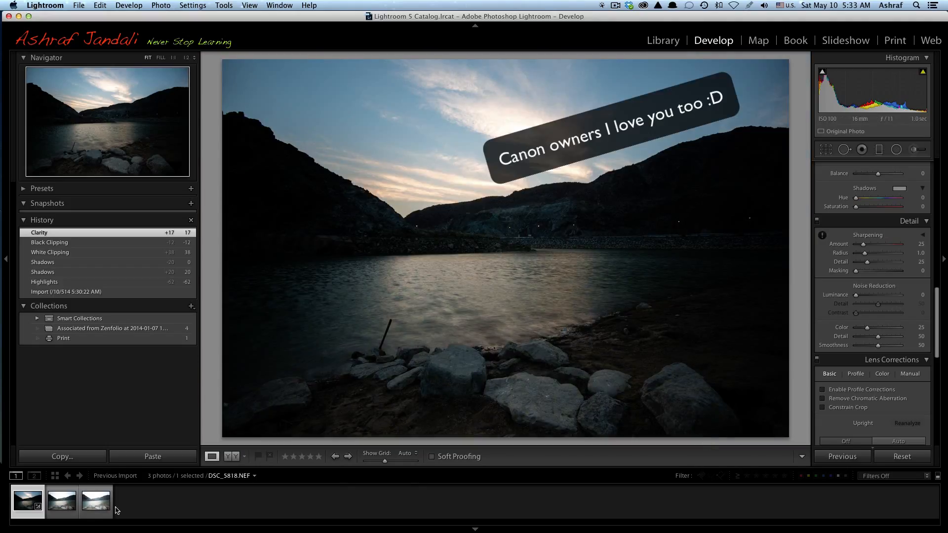
Open DSC_5820.NEF for developing and raise its Shadows to +48, leaving Highlights at 0
click(58, 502)
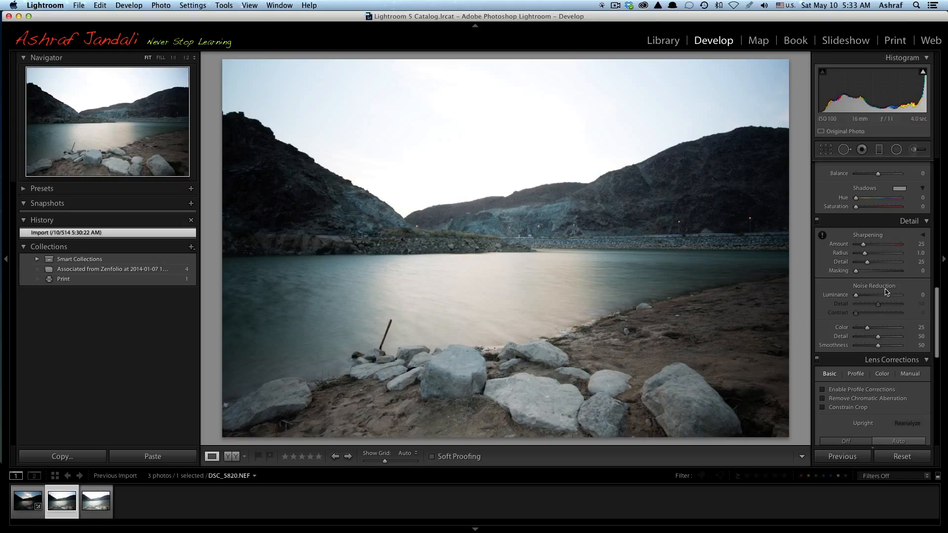
scroll(884, 291, up, 10)
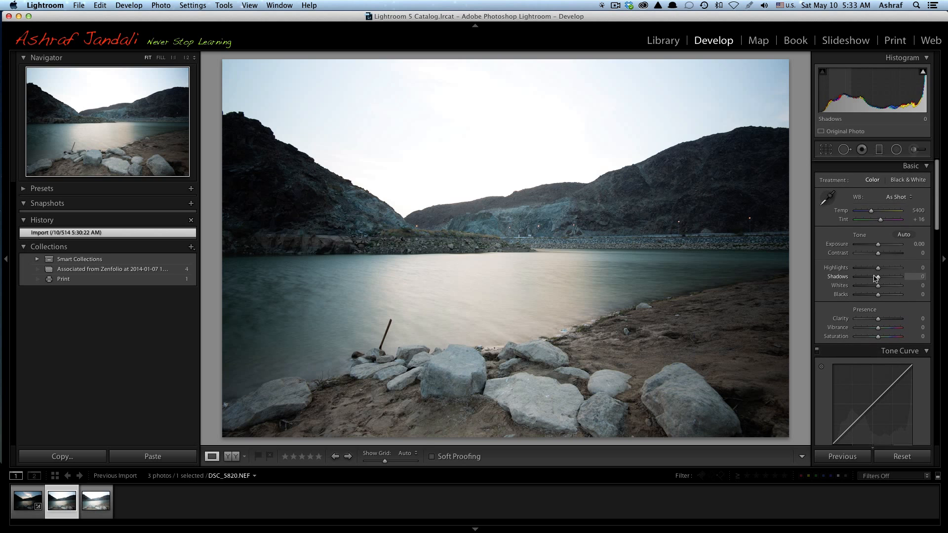
mouse_move(877, 268)
mouse_down()
mouse_move(852, 268)
mouse_move(878, 267)
mouse_up()
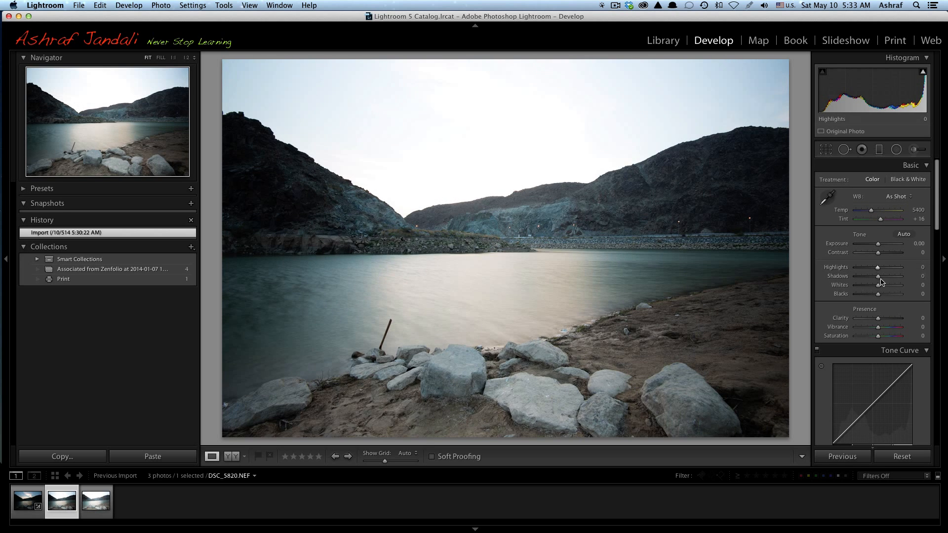
mouse_move(878, 280)
mouse_down()
mouse_move(900, 279)
mouse_move(888, 279)
mouse_up()
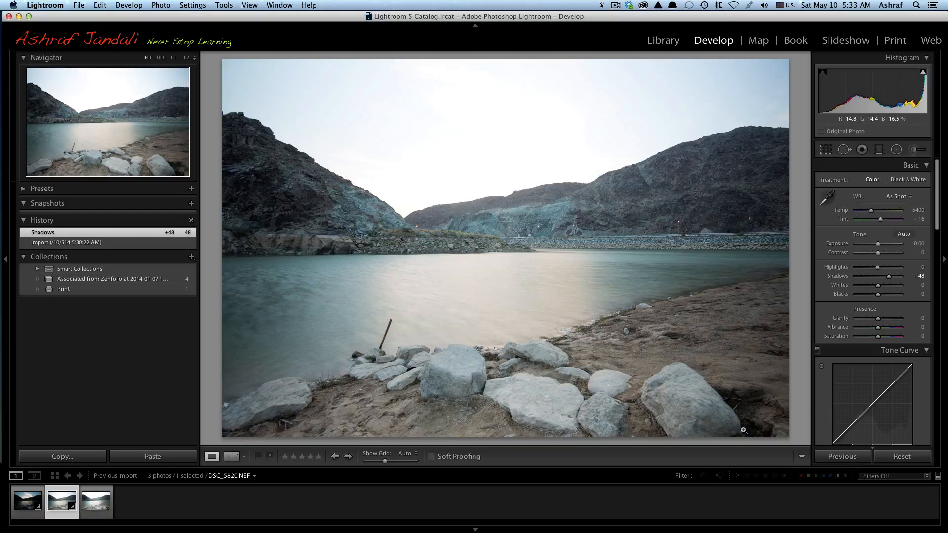
Check the Whites clipping preview and lower Blacks to -72 using the black clipping preview
alt+click(877, 286)
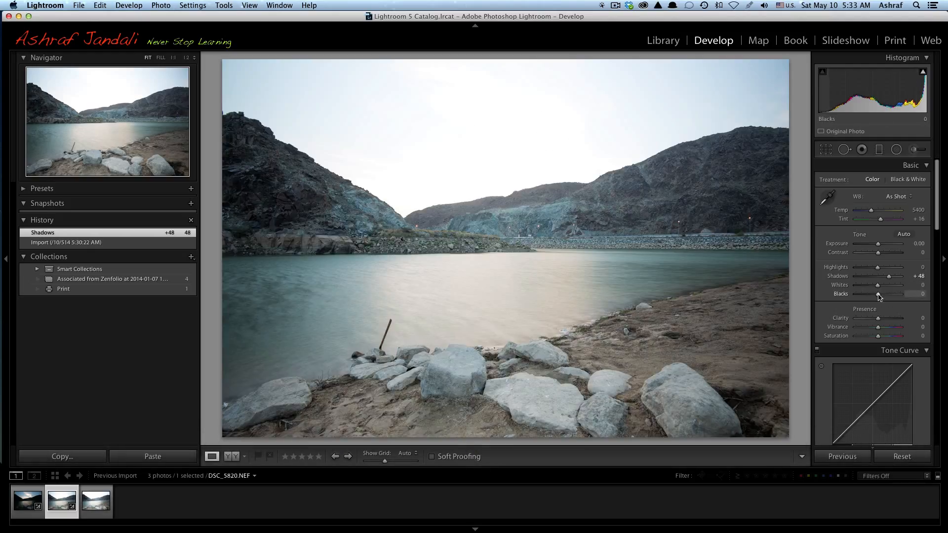
alt+click(878, 295)
drag(878, 295, 862, 293)
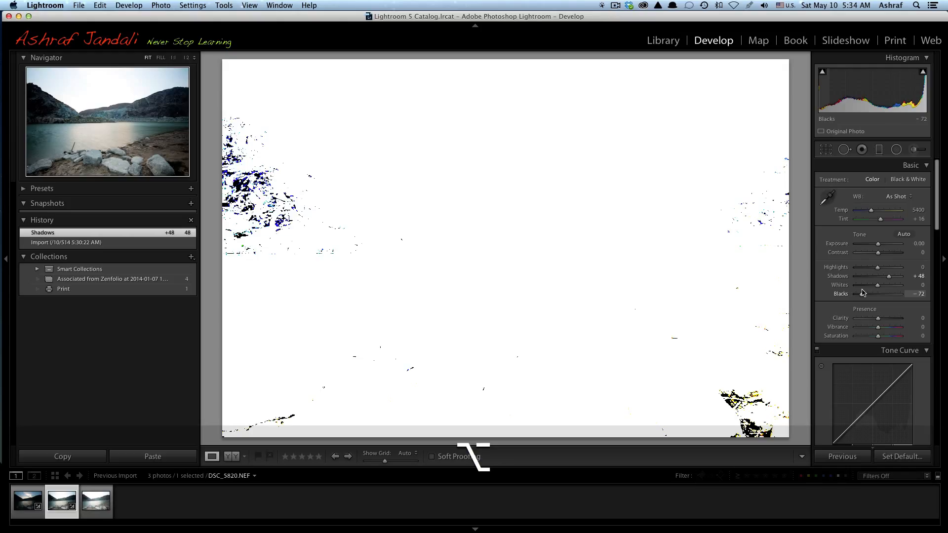
drag(862, 293, 862, 293)
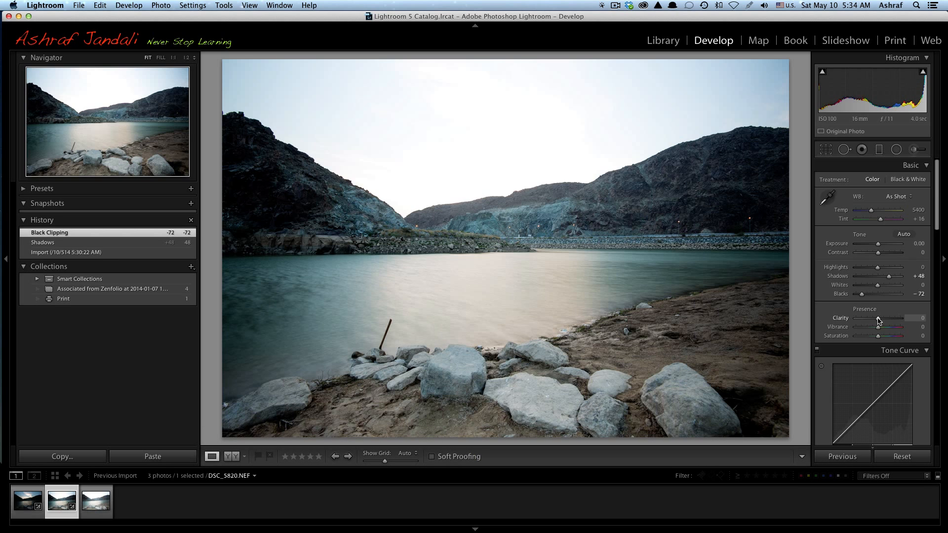
Raise Clarity to +40 and Vibrance to +18 on DSC_5820.NEF
mouse_move(877, 320)
mouse_down()
mouse_move(898, 320)
mouse_move(887, 321)
mouse_up()
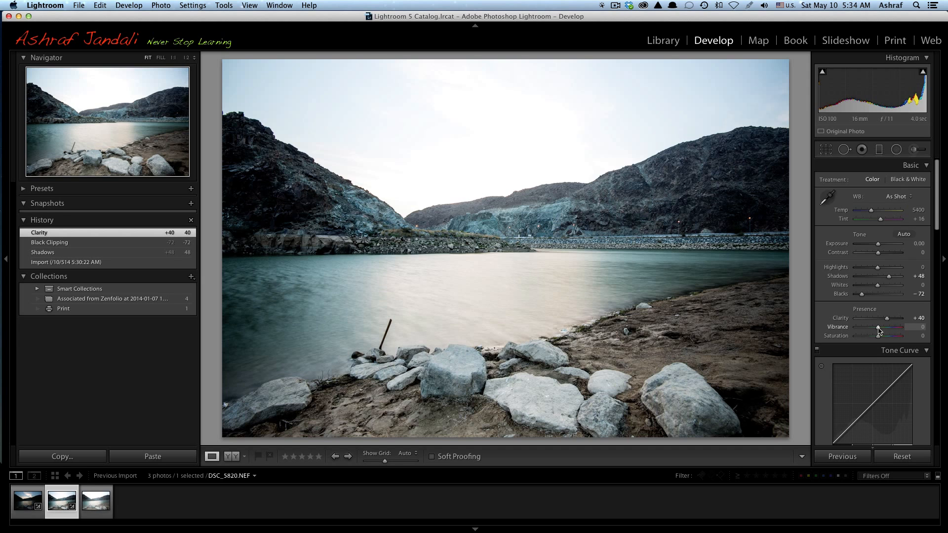
drag(878, 330, 885, 330)
drag(882, 329, 882, 330)
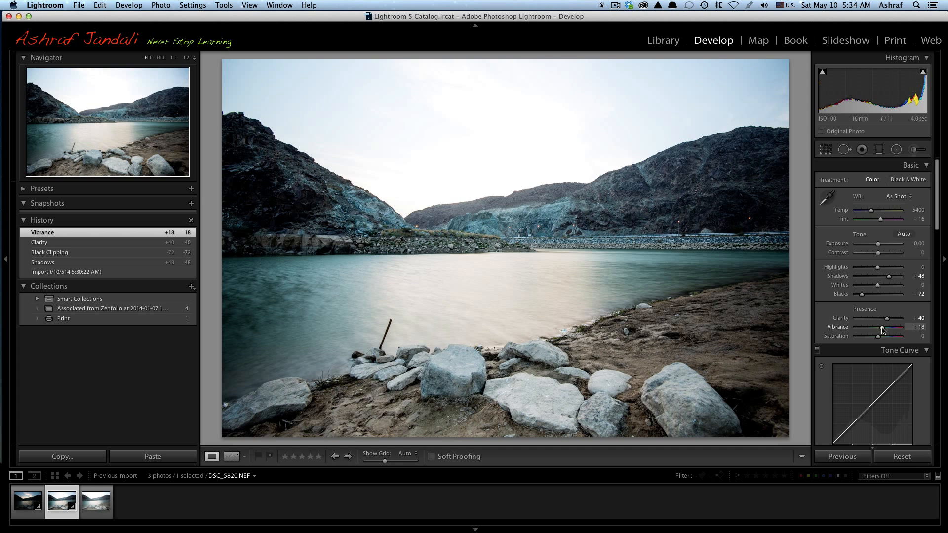
Set the sharpening Amount to 74 while viewing the foreground rocks at 1:1, and set its Masking to 40 in the full view
scroll(886, 316, down, 10)
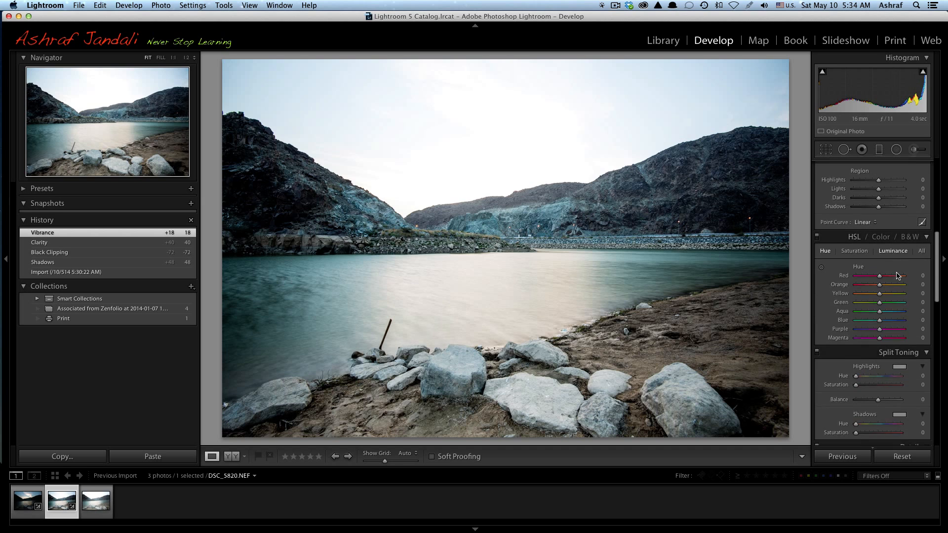
scroll(896, 276, down, 5)
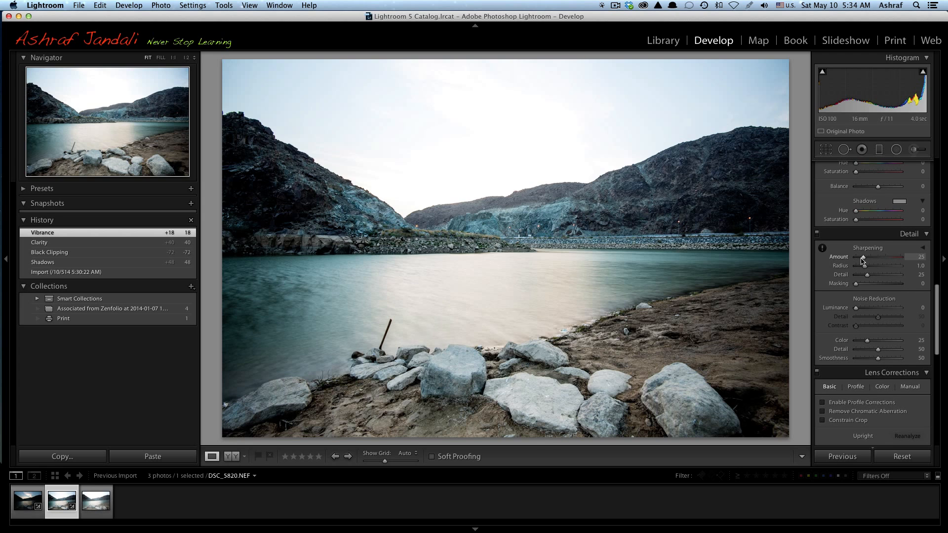
click(639, 400)
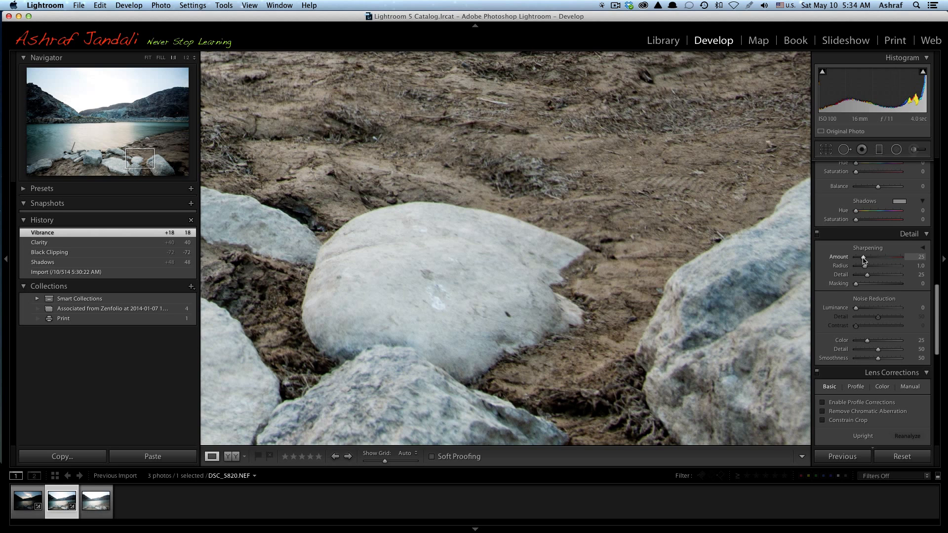
drag(863, 259, 876, 262)
drag(877, 261, 878, 261)
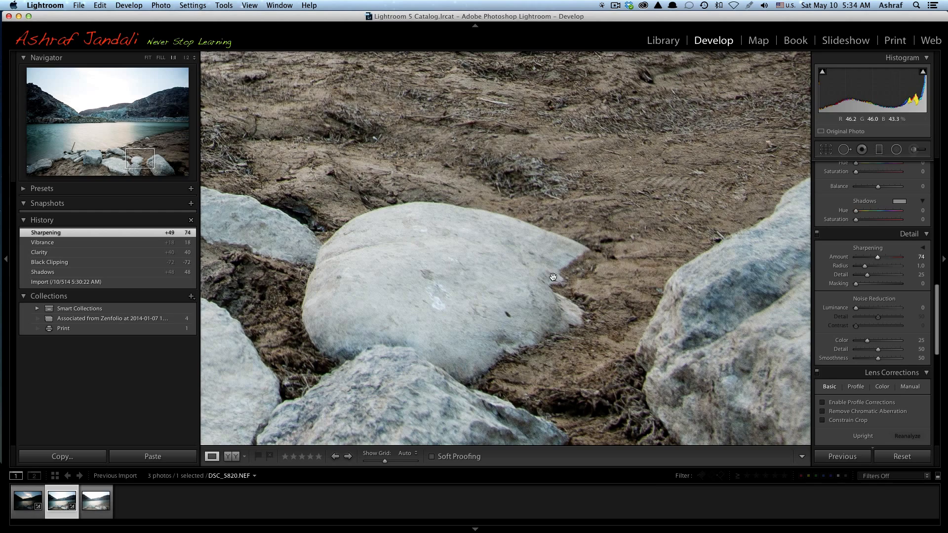
click(750, 264)
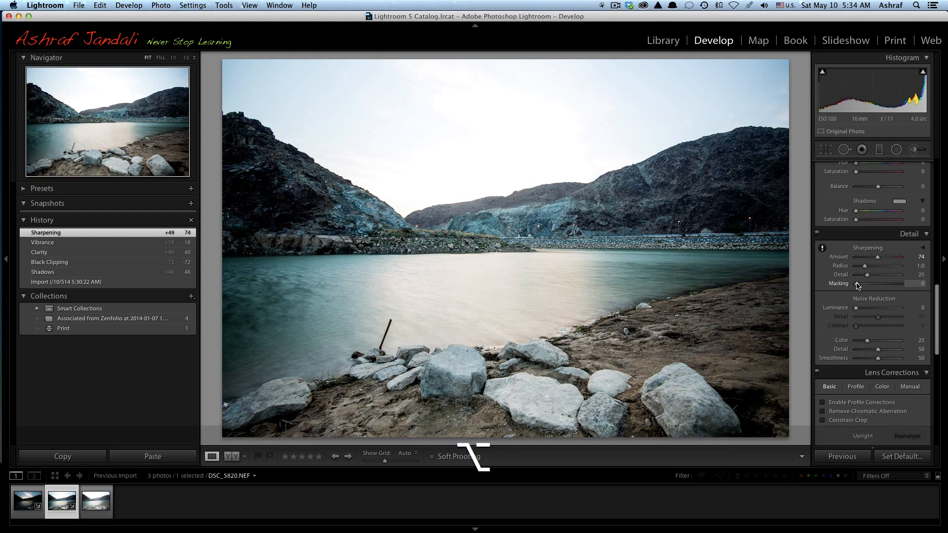
drag(857, 285, 874, 288)
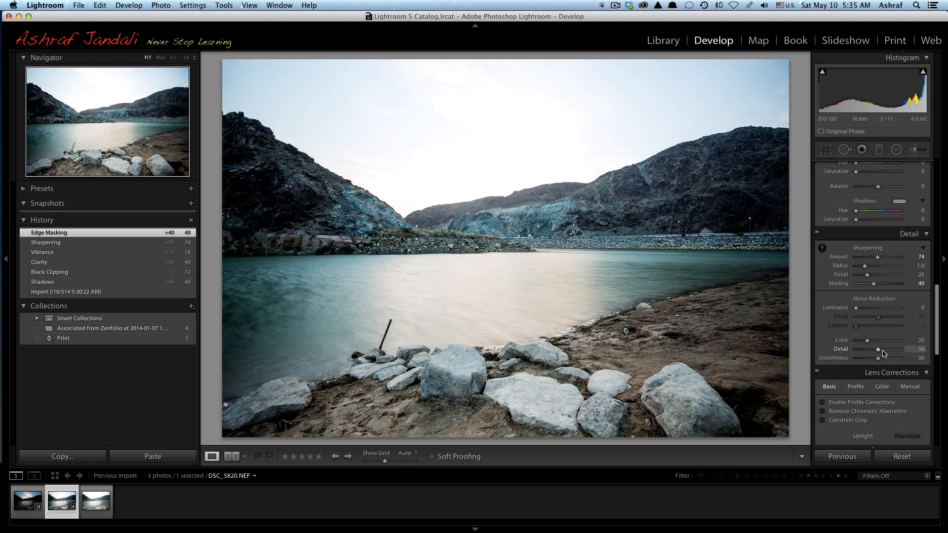
scroll(883, 354, down, 10)
scroll(883, 353, down, 7)
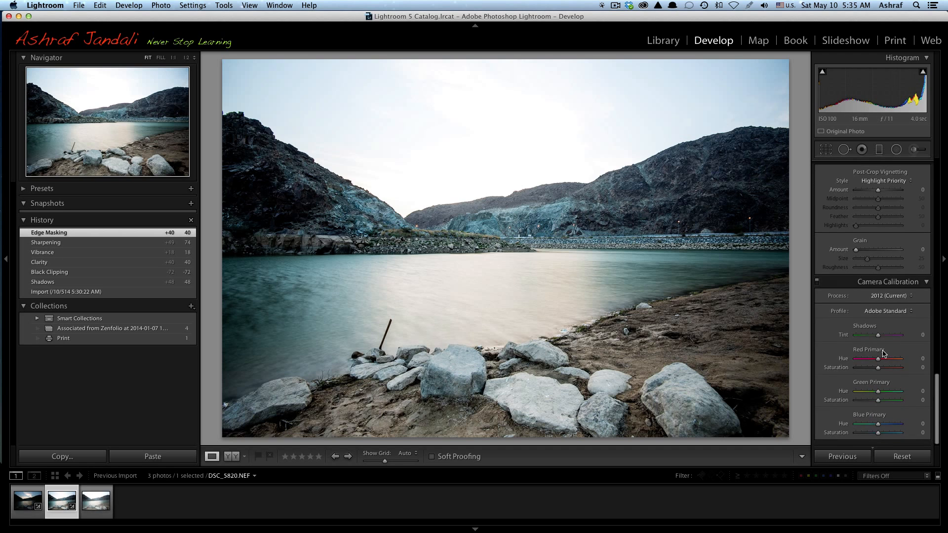
scroll(883, 354, down, 1)
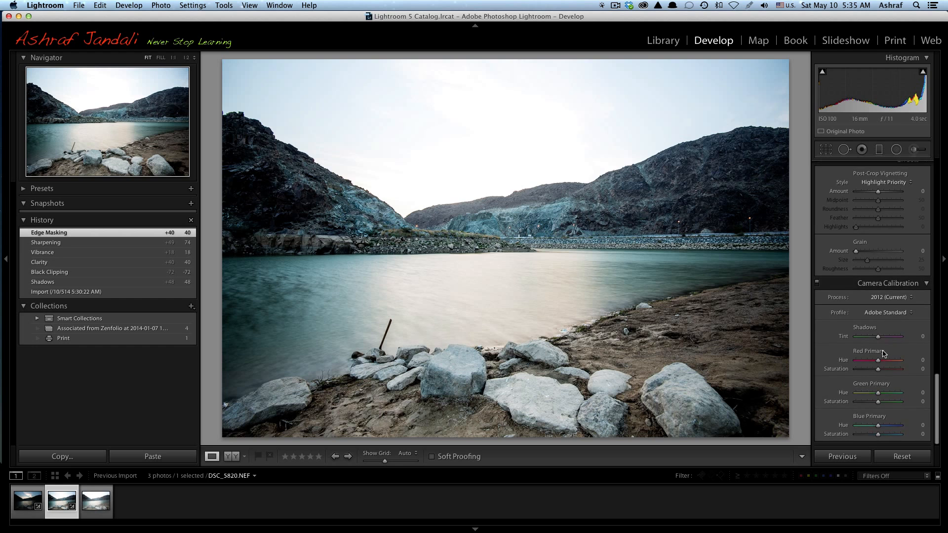
scroll(884, 353, up, 5)
scroll(884, 353, down, 5)
scroll(883, 353, up, 15)
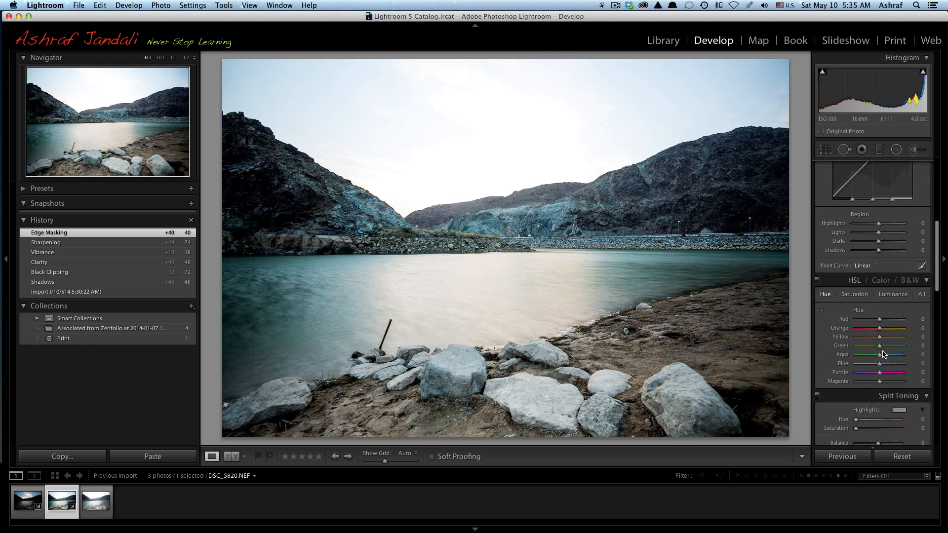
scroll(883, 354, down, 8)
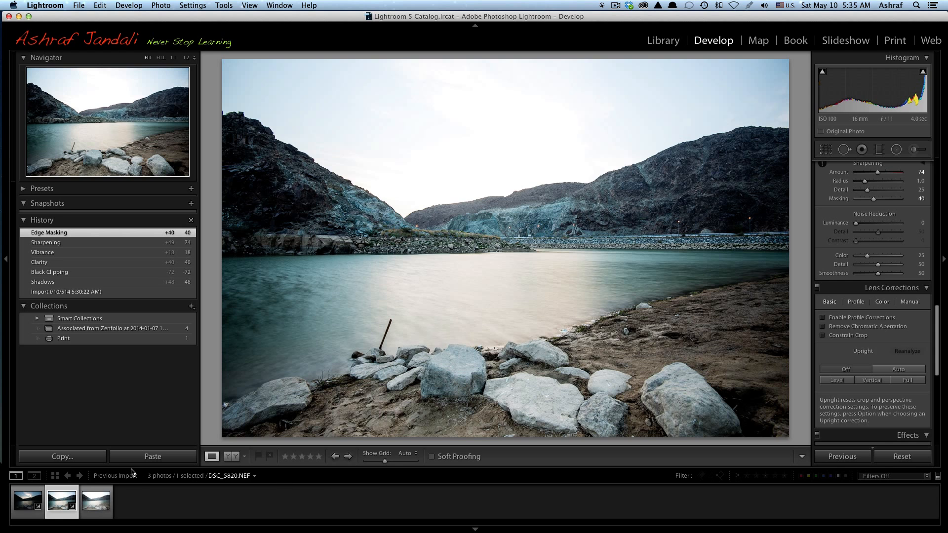
Open DSC_5821.NEF for developing and lower its Highlights to -100 and Exposure to -0.20
click(100, 502)
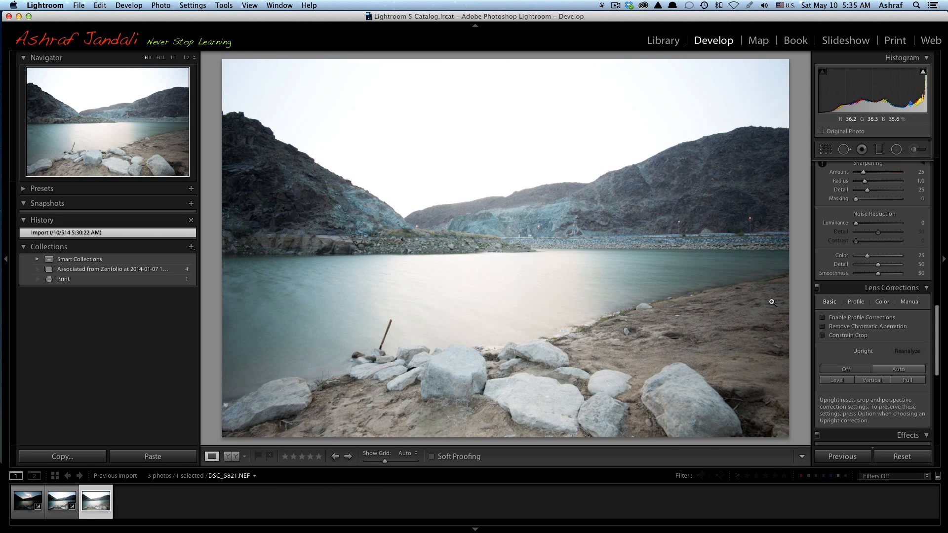
scroll(878, 271, up, 10)
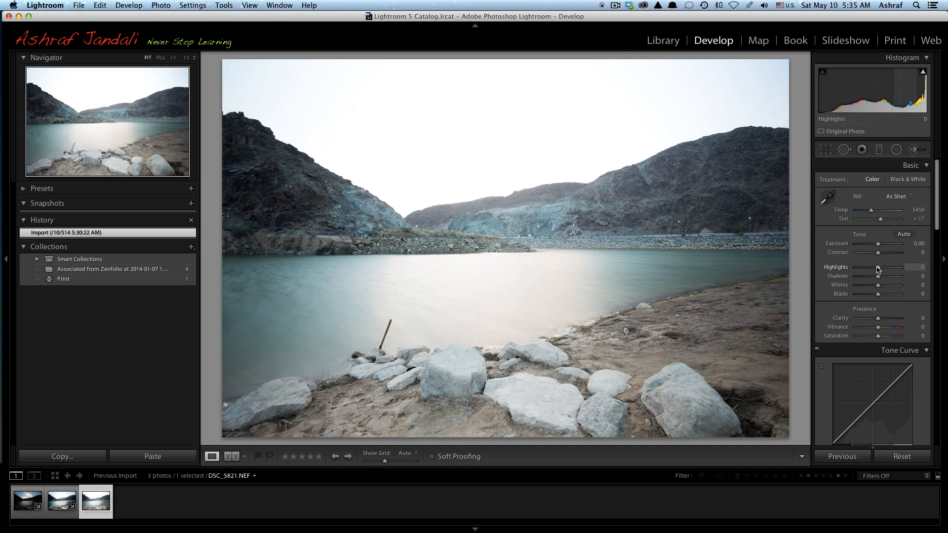
drag(879, 269, 855, 267)
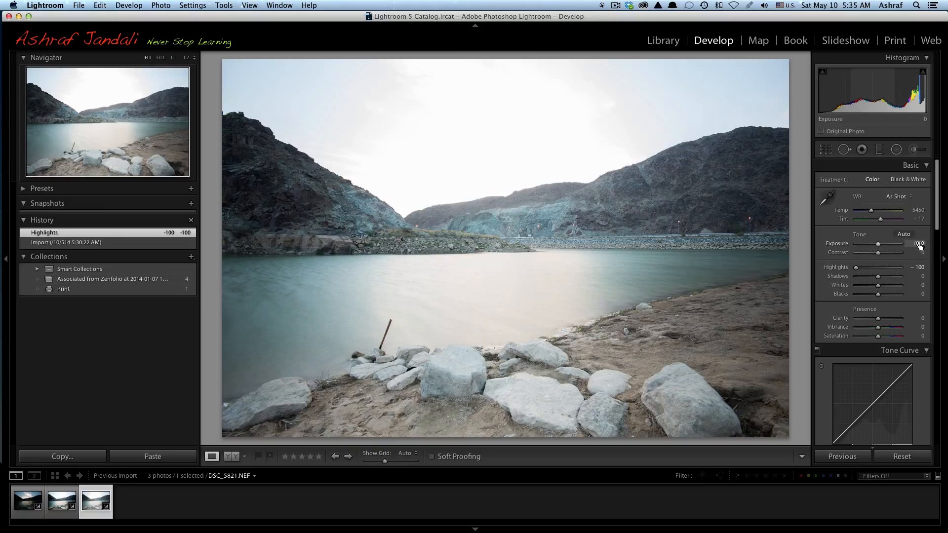
drag(919, 244, 909, 245)
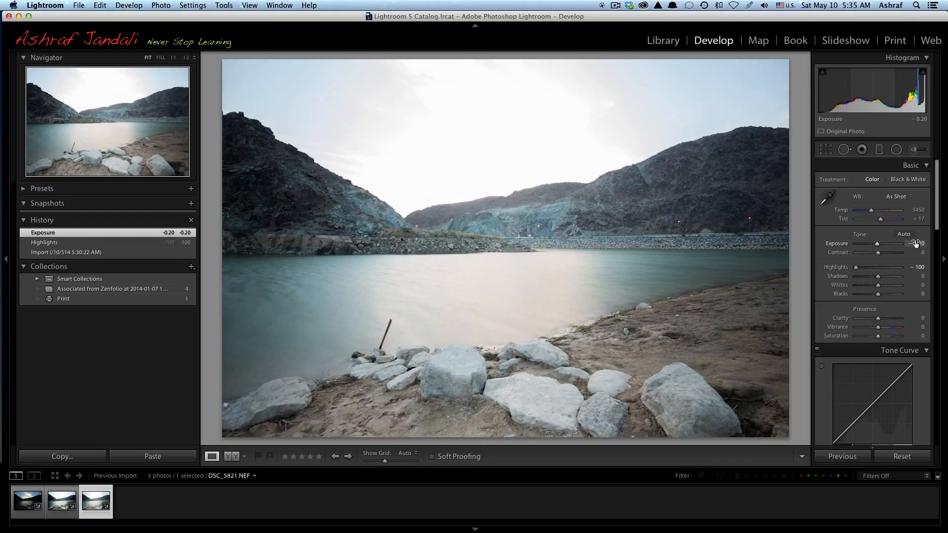
Raise Whites to +29 with the help of the clipping preview and lower Blacks to -60
alt+click(877, 287)
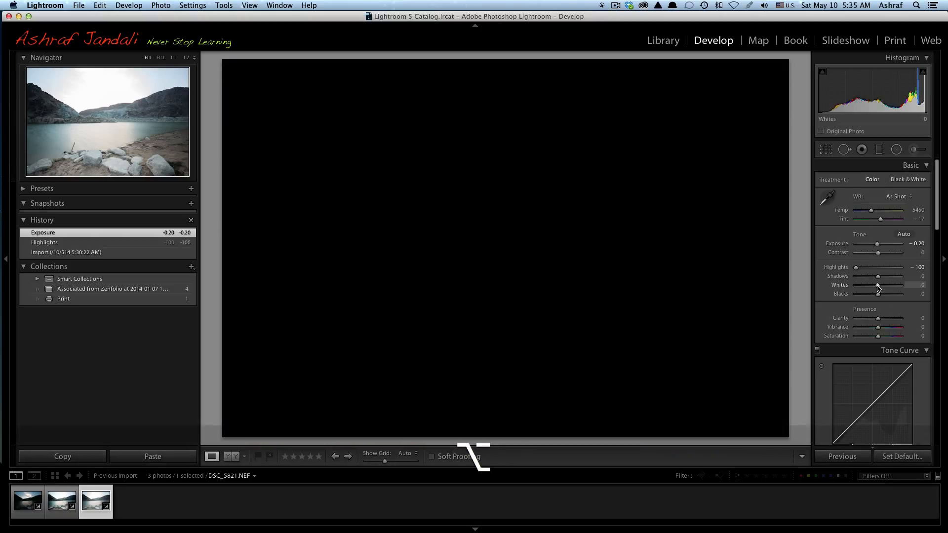
drag(878, 288, 883, 287)
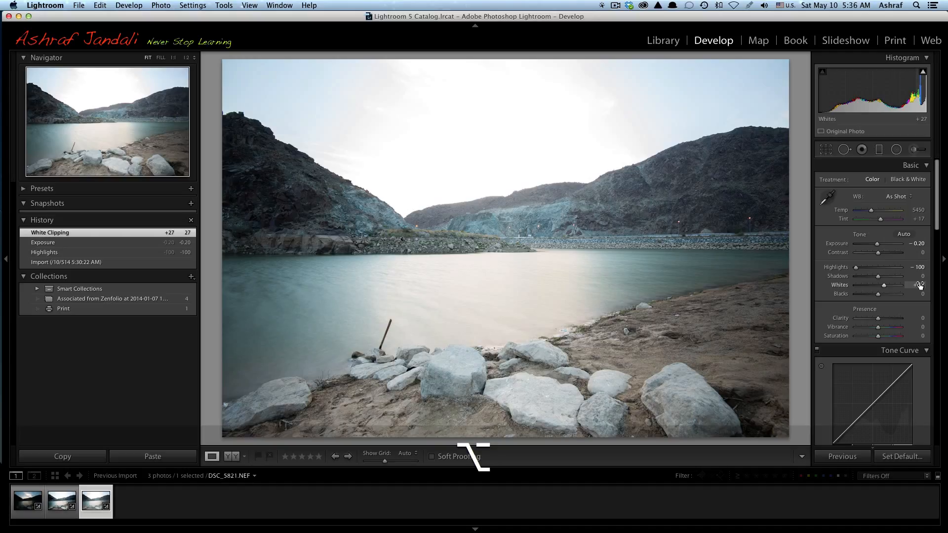
drag(919, 285, 916, 284)
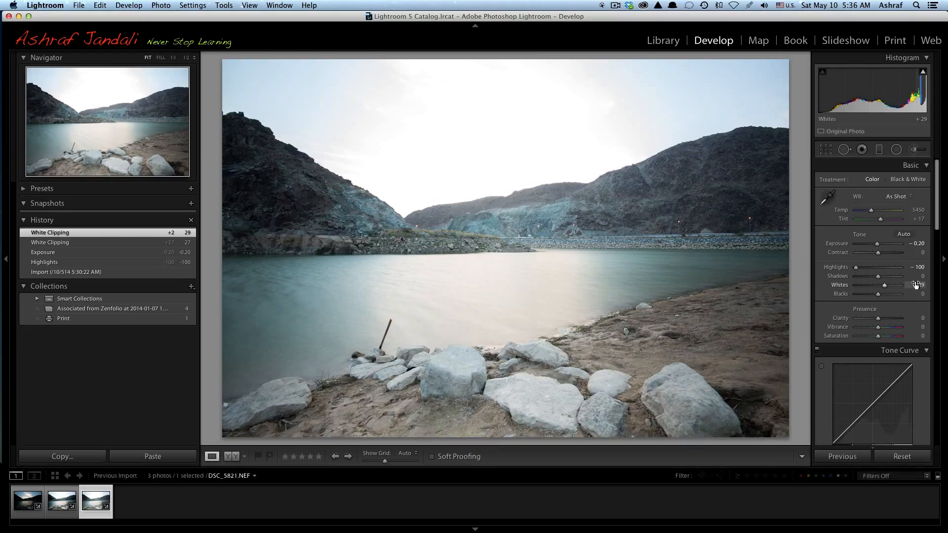
drag(878, 294, 865, 294)
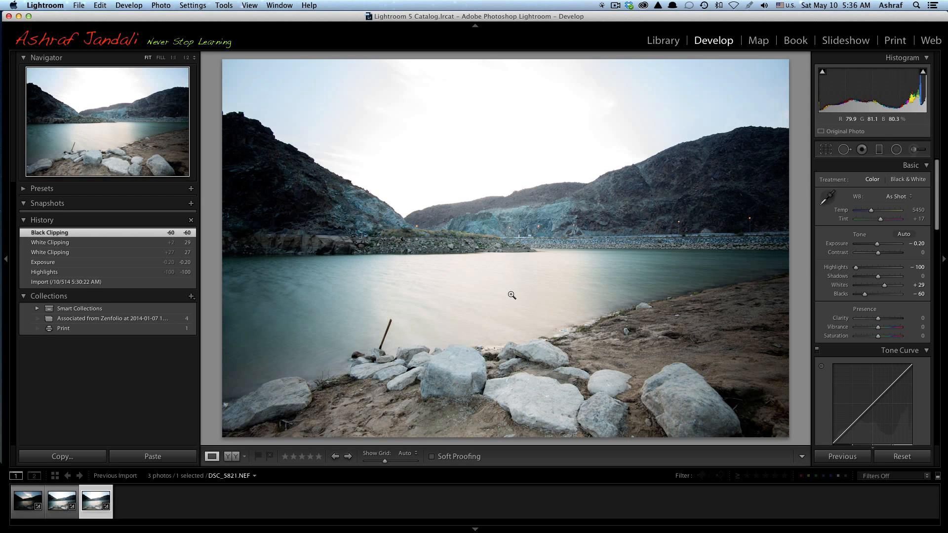
Compare DSC_5821.NEF with its unedited version, and try a Clarity of +14 before resetting it to 0
key(backslash)
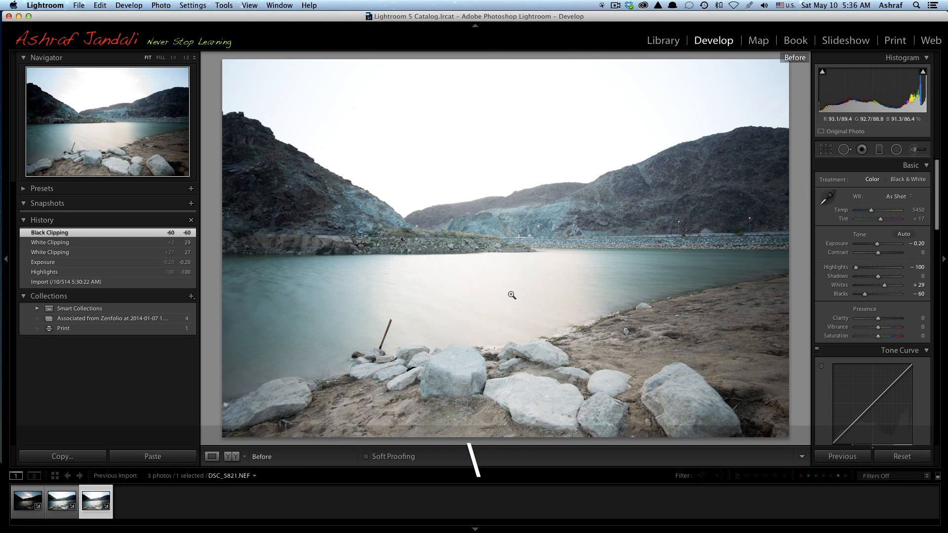
key(backslash)
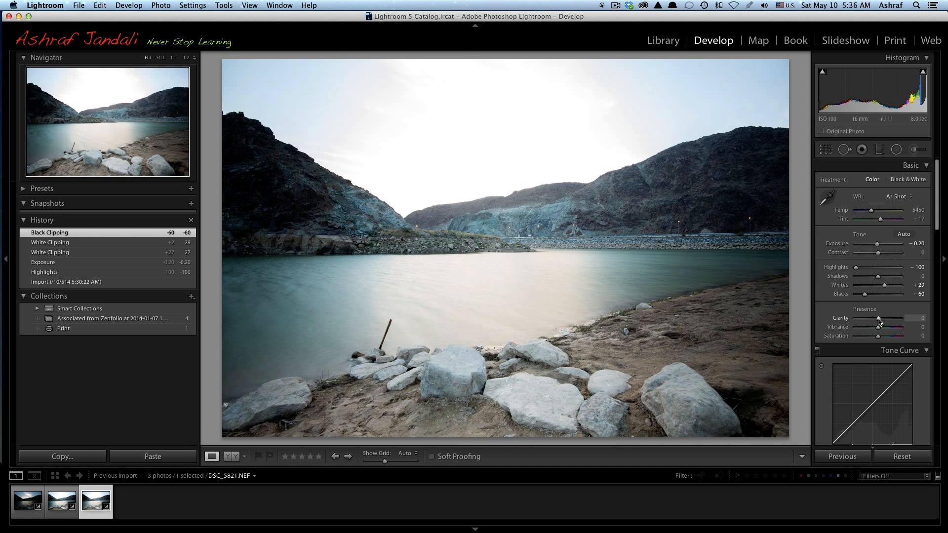
mouse_move(878, 321)
mouse_down()
mouse_move(893, 321)
mouse_move(882, 321)
mouse_up()
double_click(845, 319)
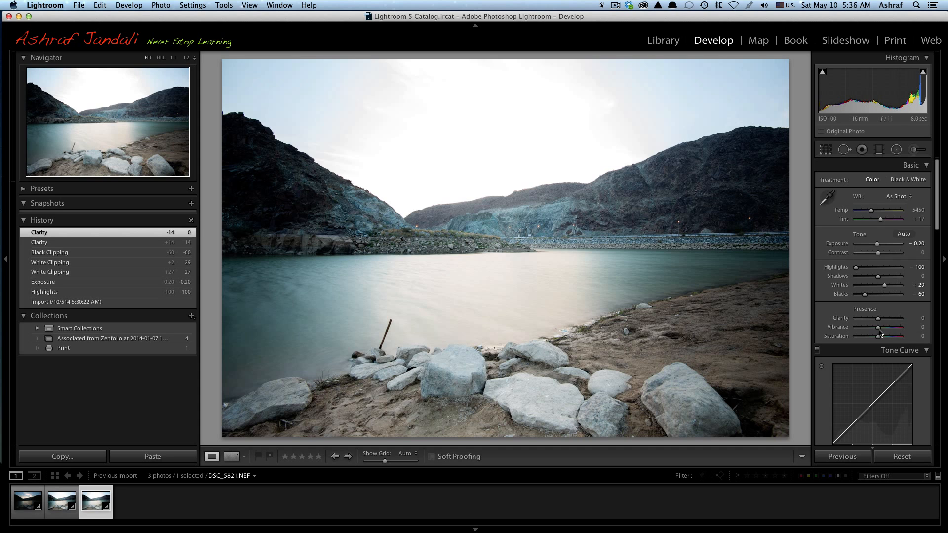
scroll(879, 333, down, 8)
scroll(879, 333, down, 10)
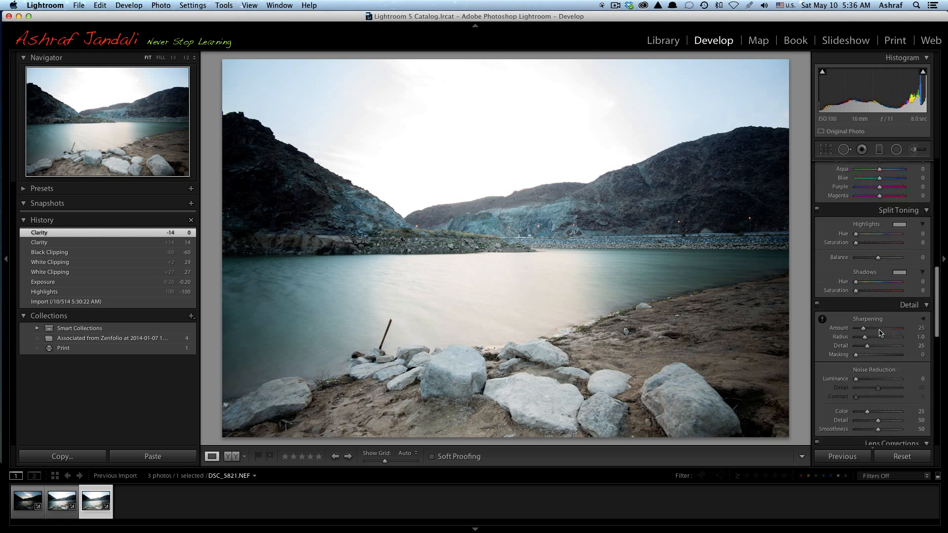
scroll(879, 333, up, 18)
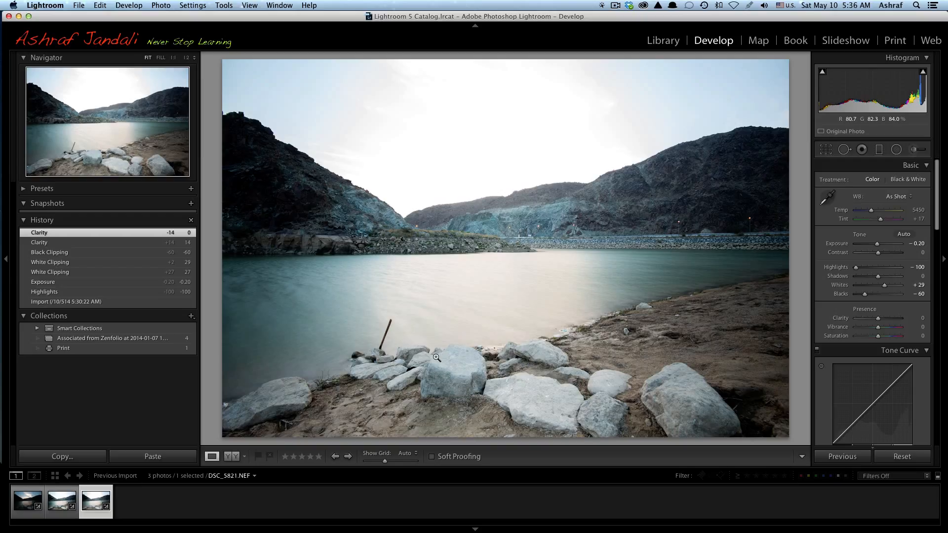
Return to the Library grid and rename the dark sky exposure DSC_5818.NEF as dam_sky
key(g)
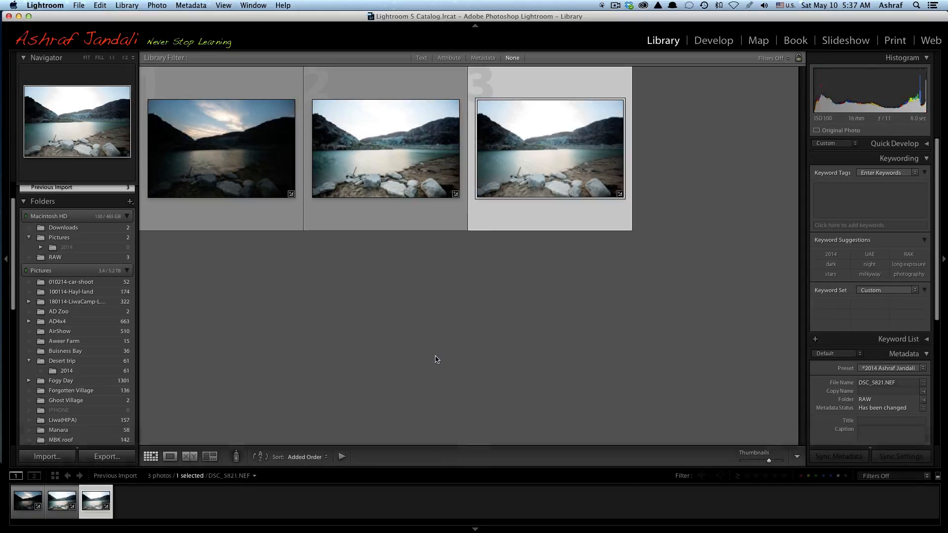
click(247, 176)
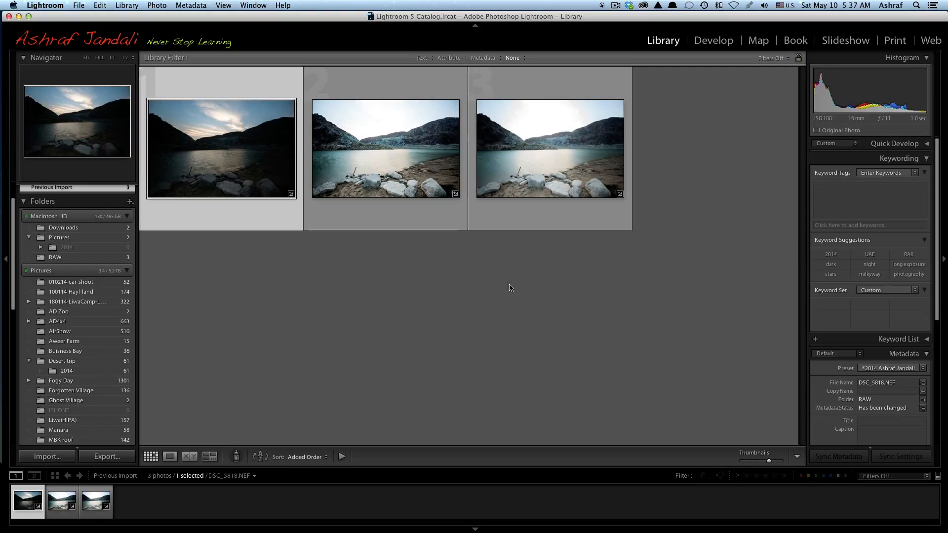
click(895, 386)
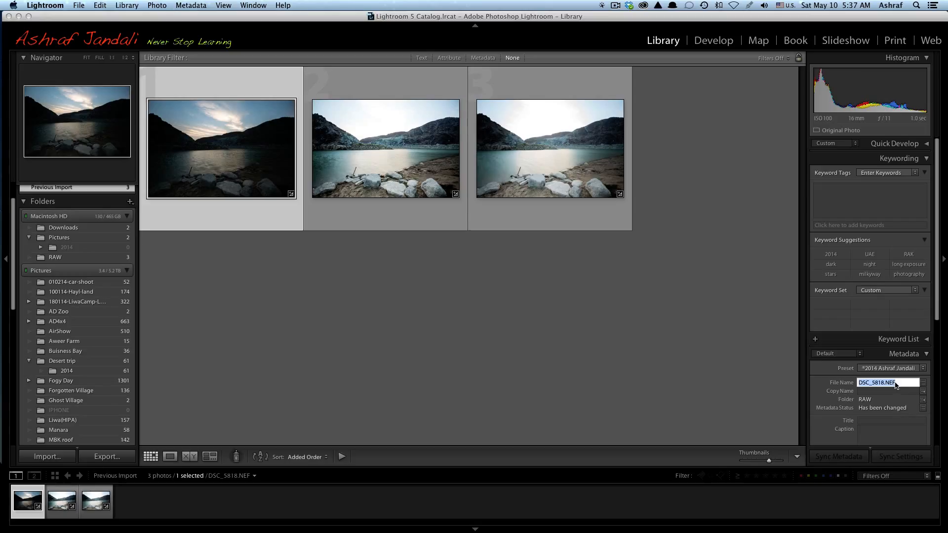
text(dam_)
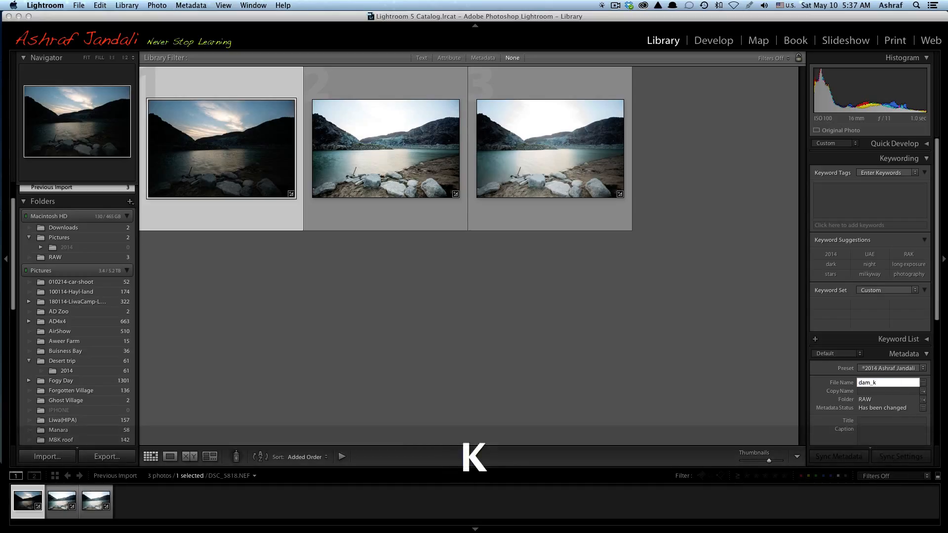
text(sky)
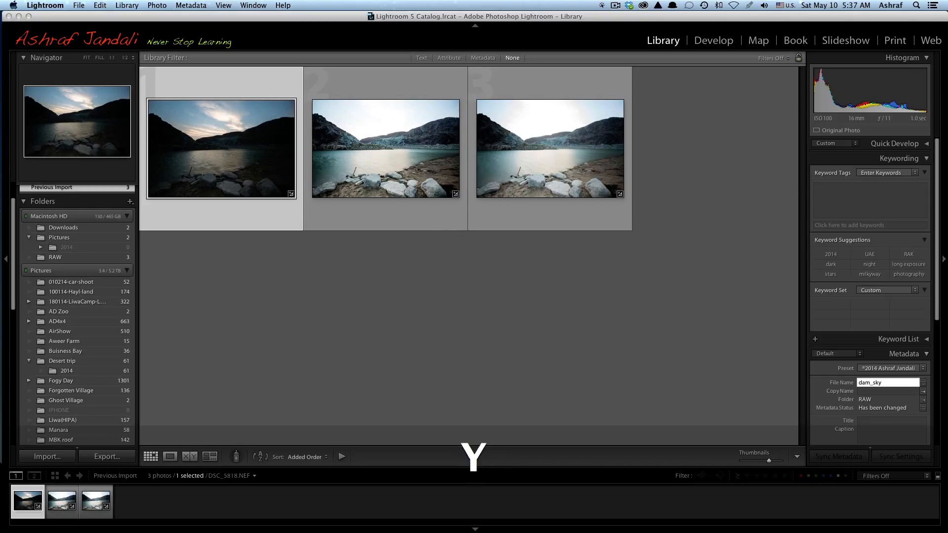
key(Return)
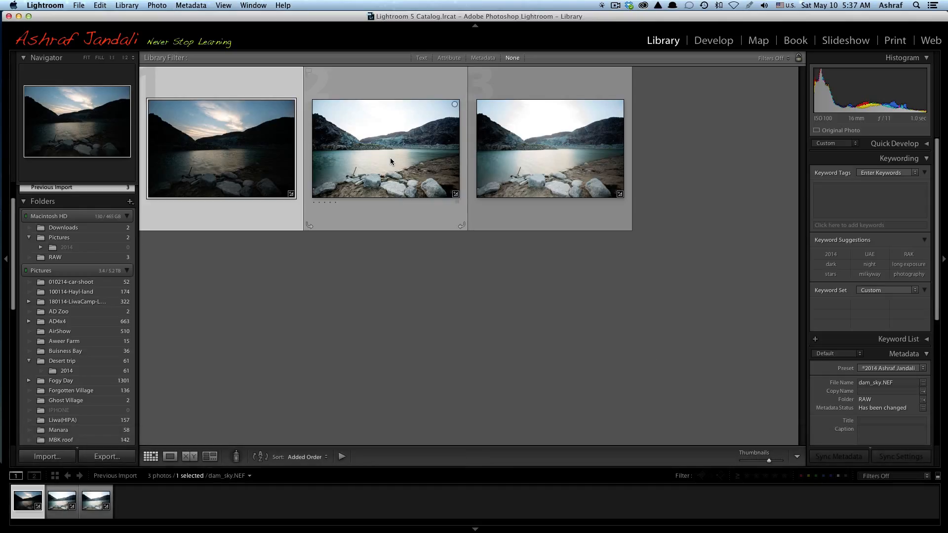
Rename the second exposure, DSC_5820.NEF, as Dam_rocks
click(381, 160)
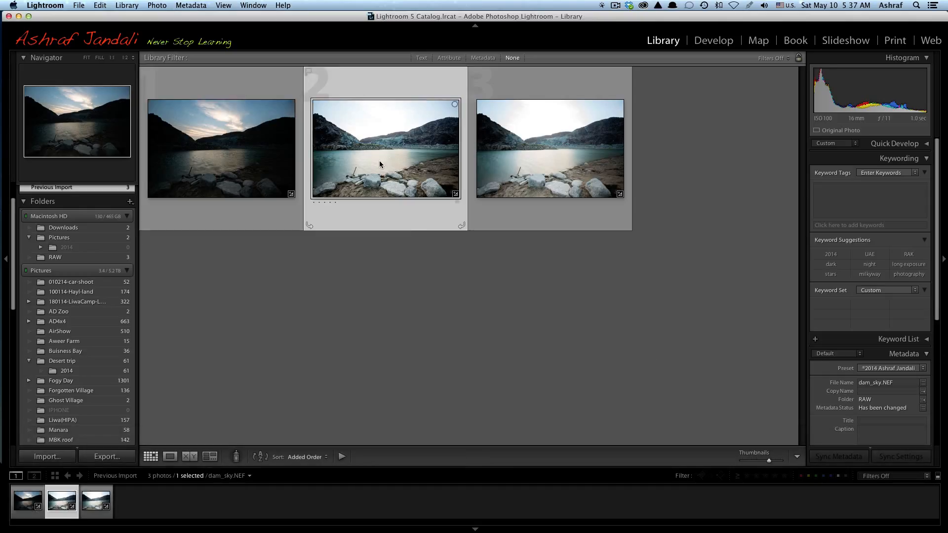
click(877, 383)
text(D)
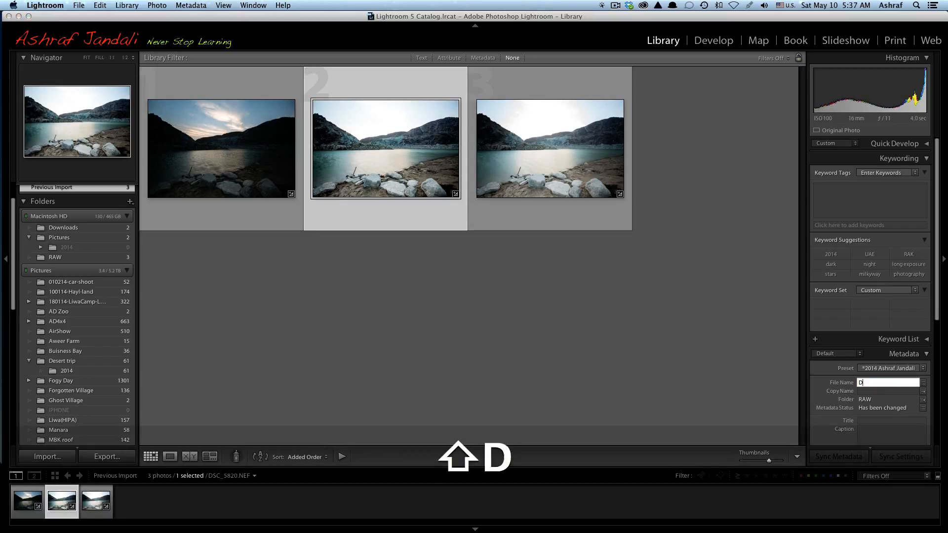
text(am_)
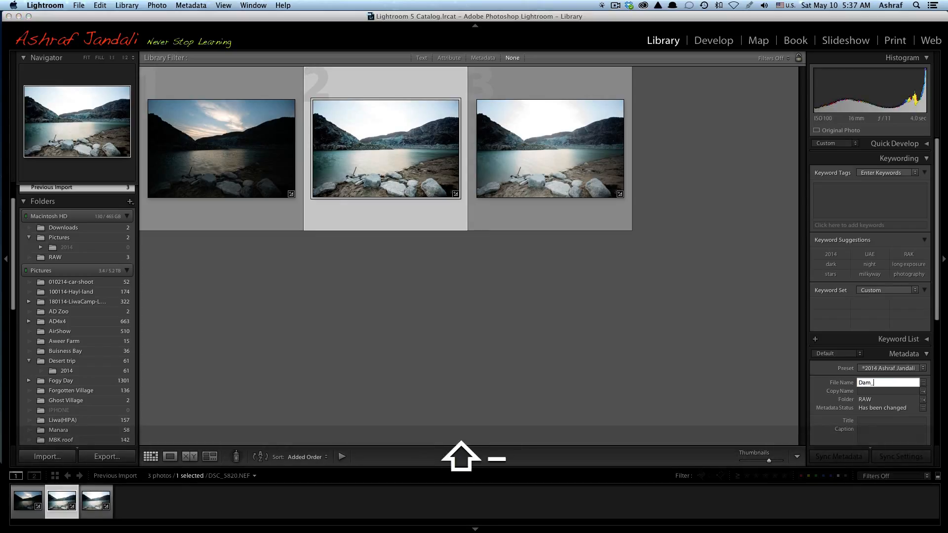
text(rocks)
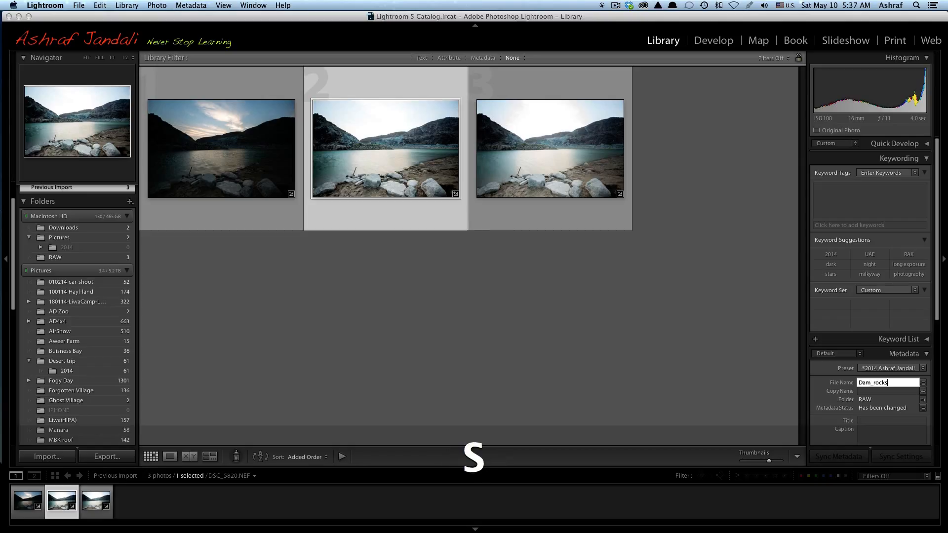
key(Return)
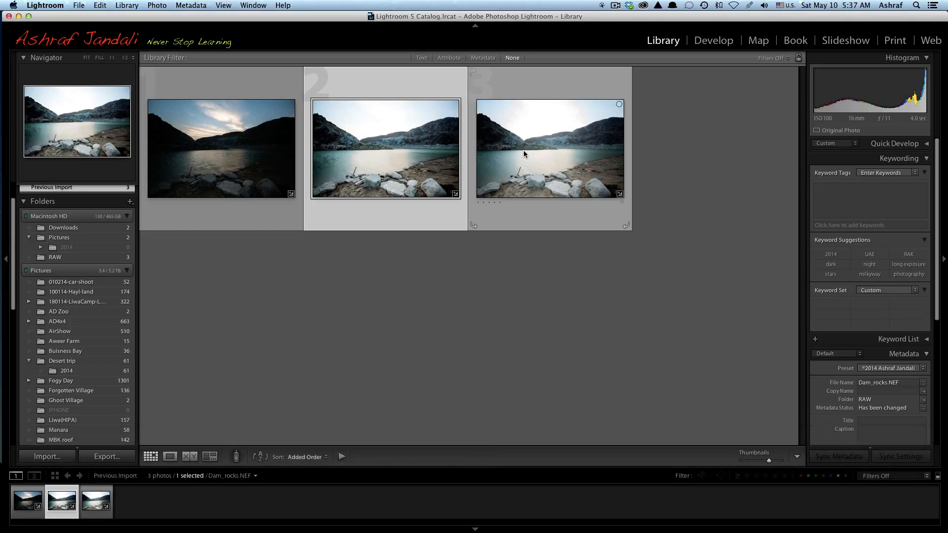
Rename the third exposure, DSC_5821.NEF, as Dam_water
click(543, 153)
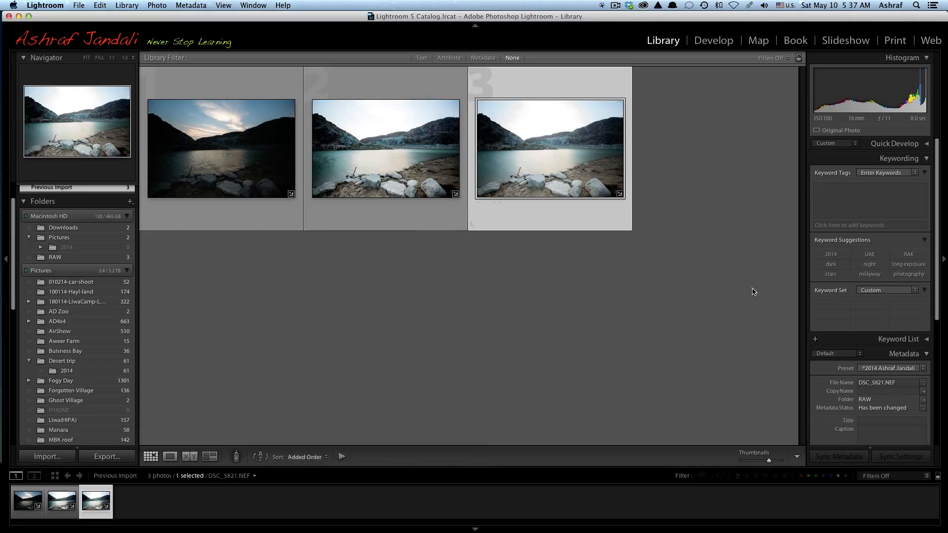
click(868, 384)
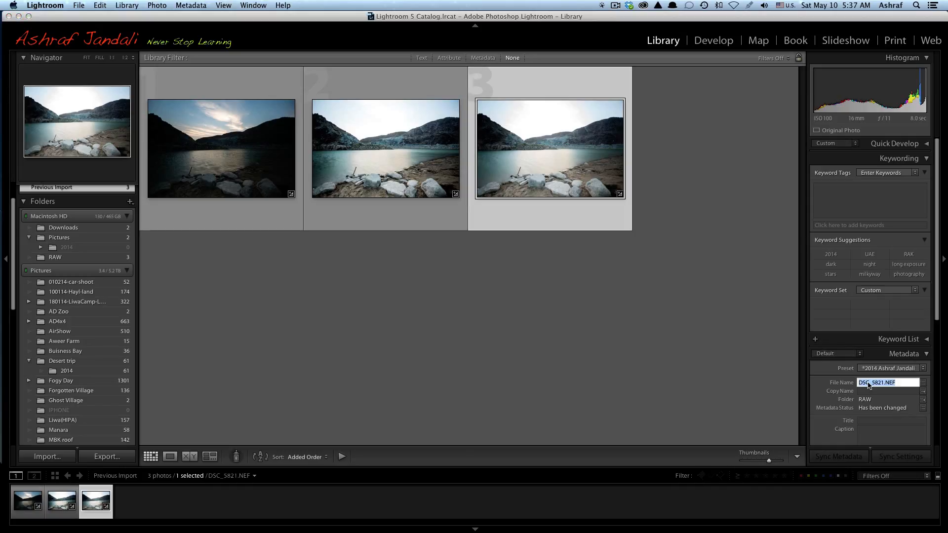
key(shift)
text(Dam_water)
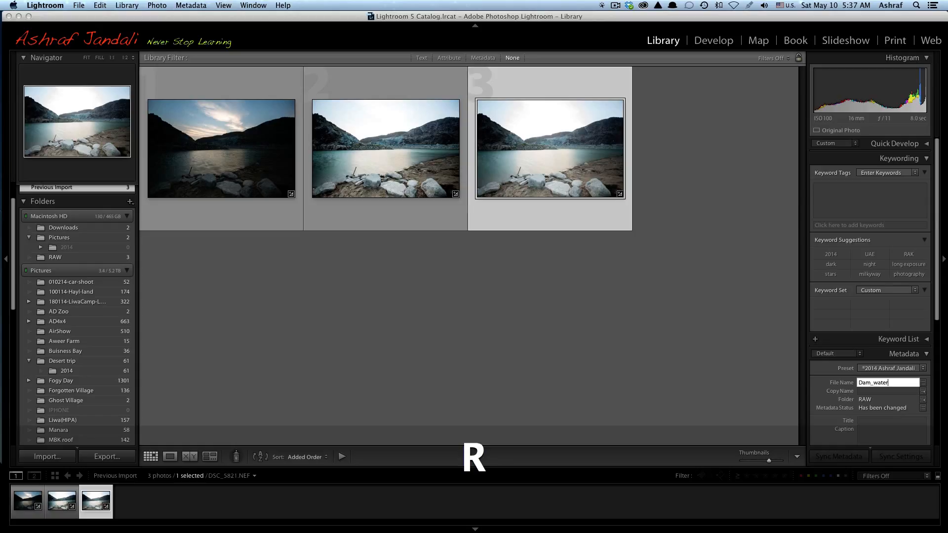
key(Return)
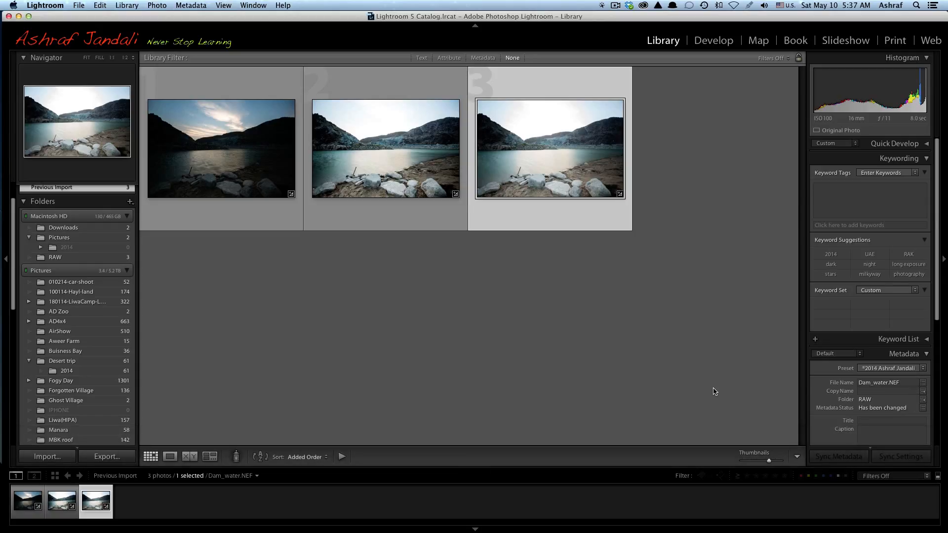
Select all three exposures and open them as layers of one document in Photoshop
shift+click(228, 165)
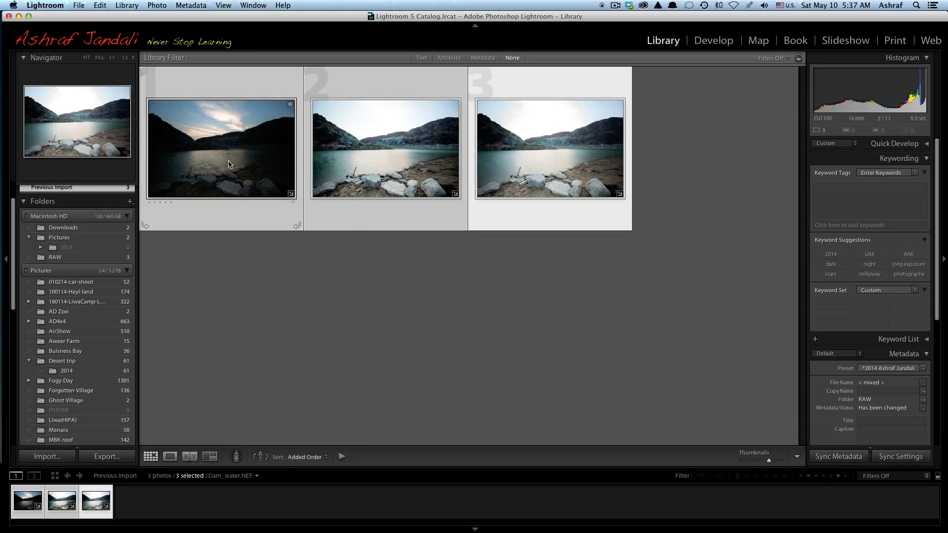
right_click(228, 164)
mouse_move(302, 251)
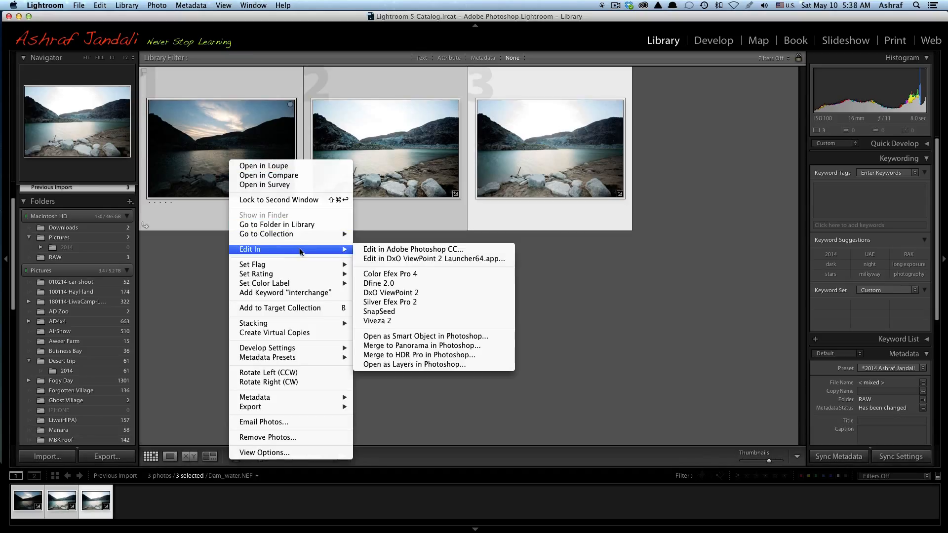
click(468, 364)
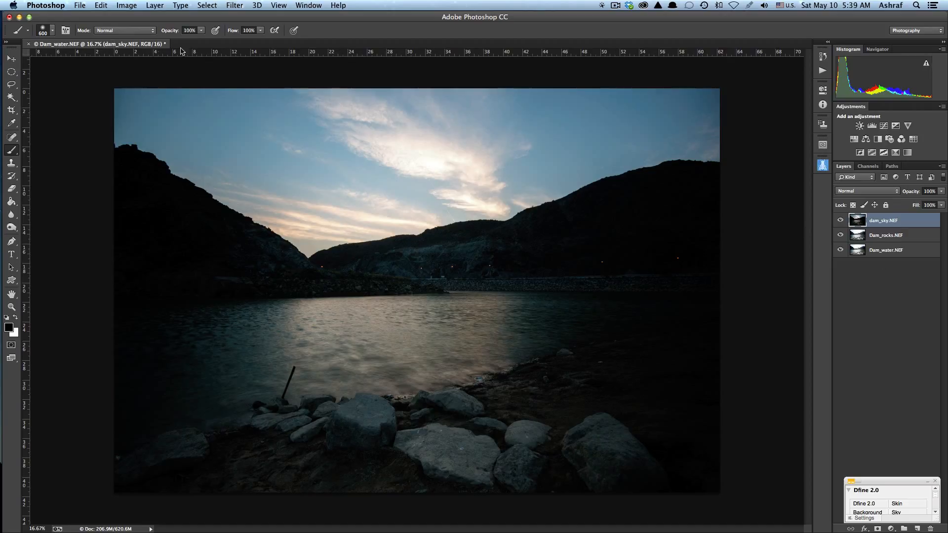
Create a new 1024 × 1024 pixel RGB document with a white background and duplicate its layer twice
click(78, 5)
click(98, 17)
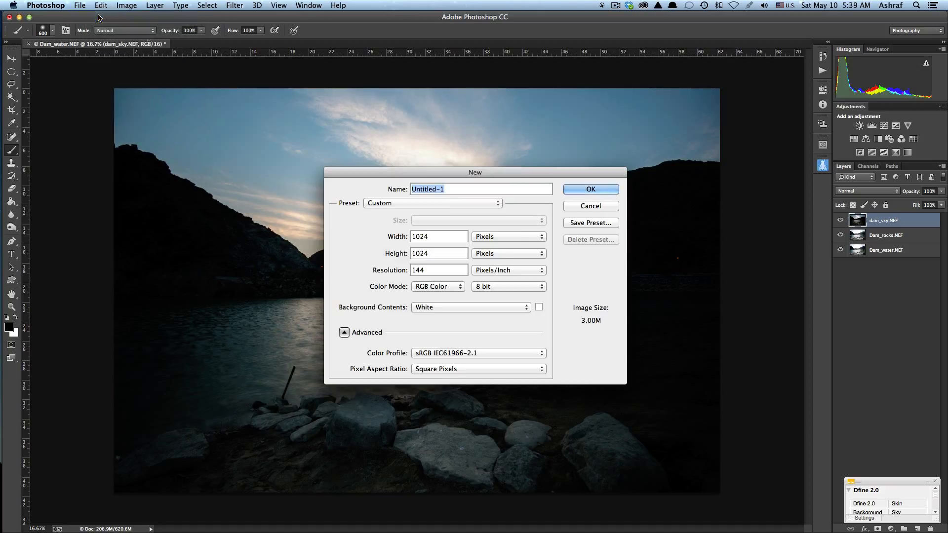
click(589, 190)
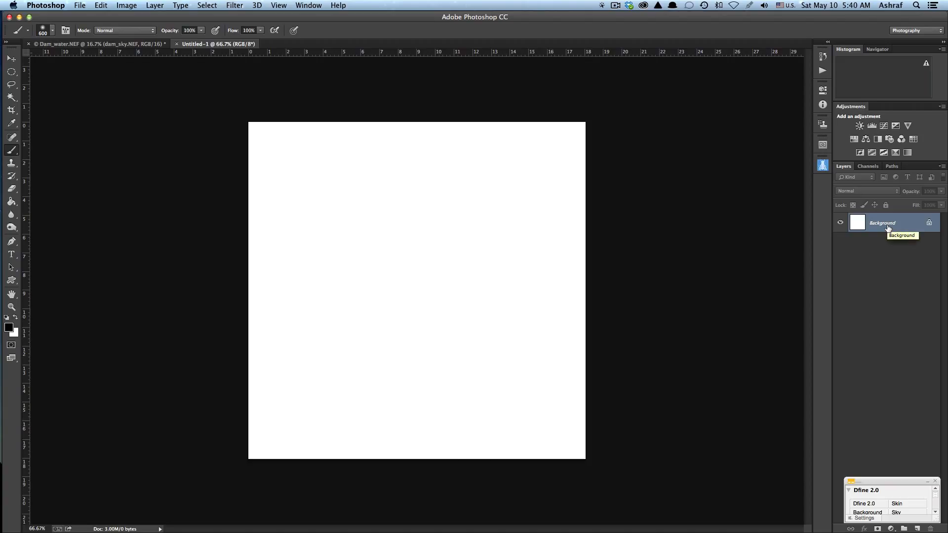
key(super+j)
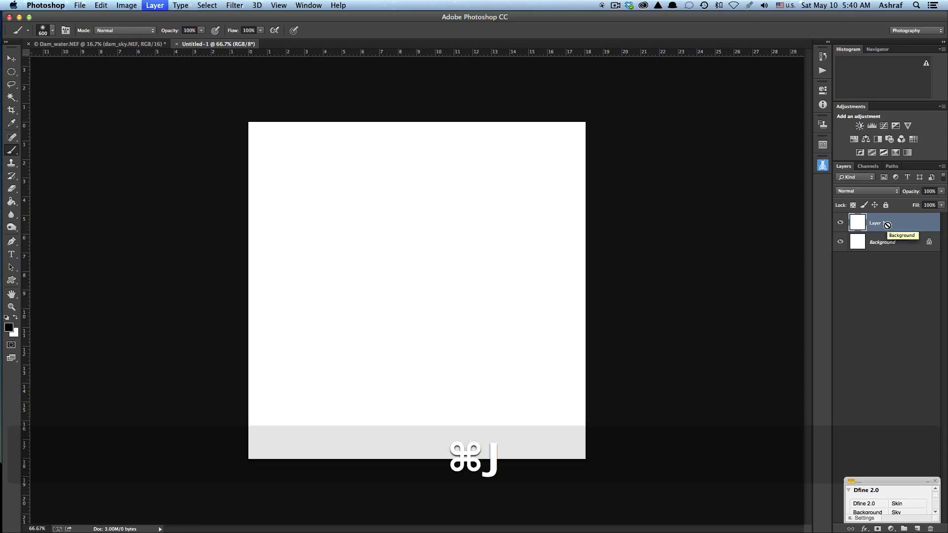
key(super+j)
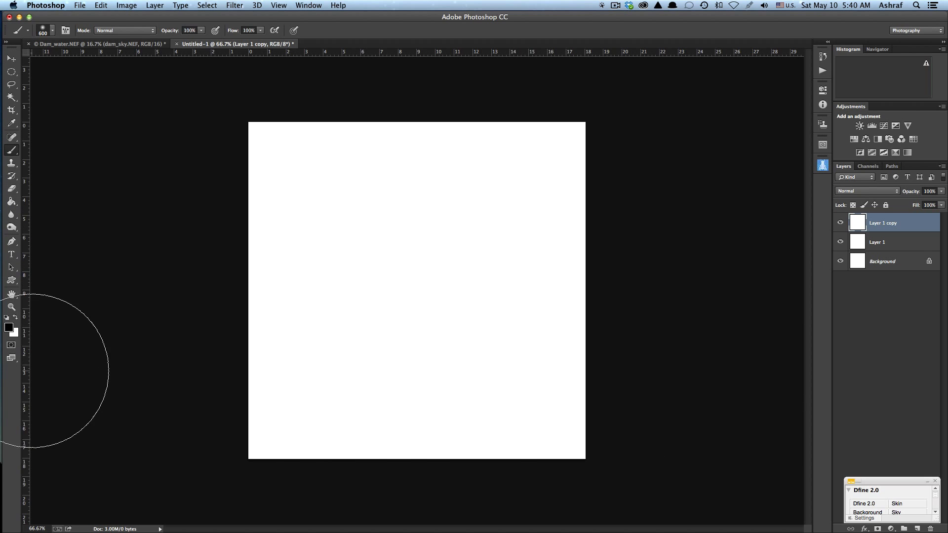
Set the foreground colour to red ef0808 and fill the top layer with it using the Paint Bucket
click(10, 328)
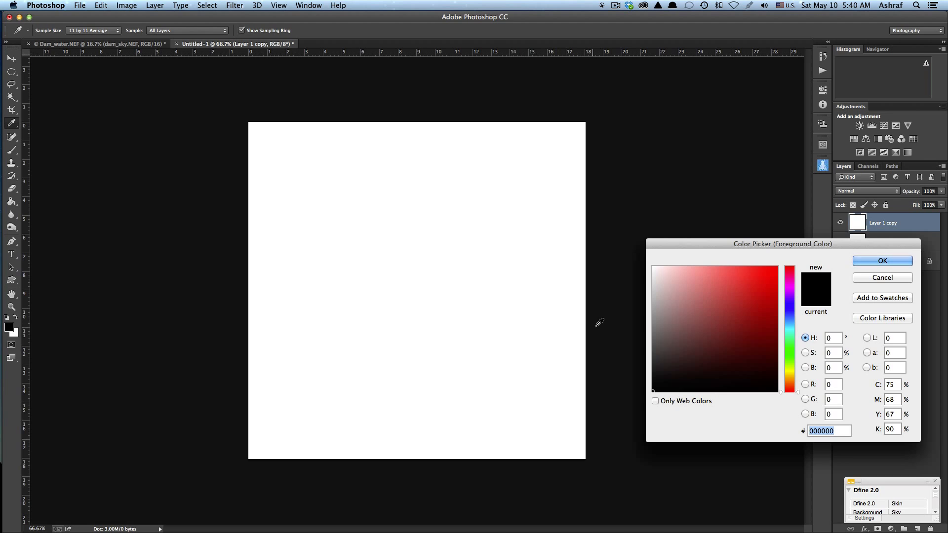
click(772, 274)
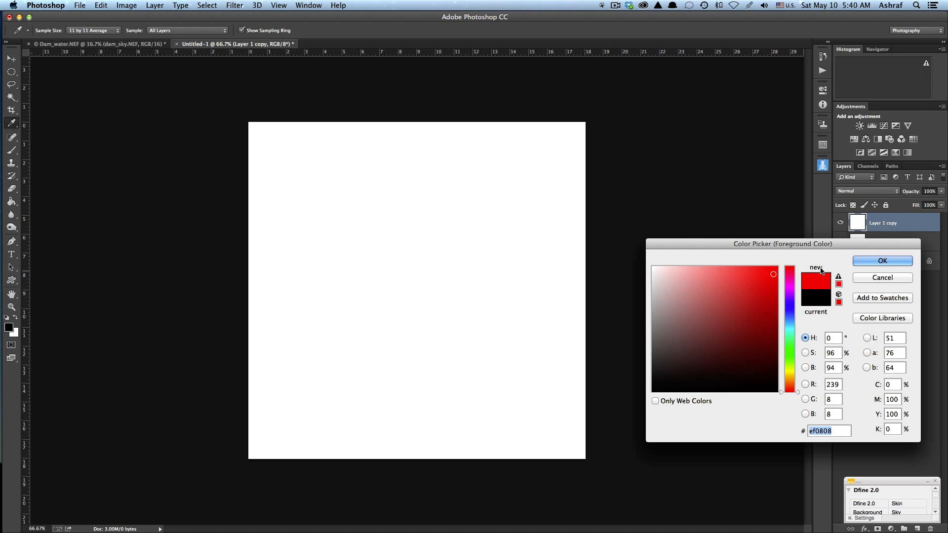
click(872, 258)
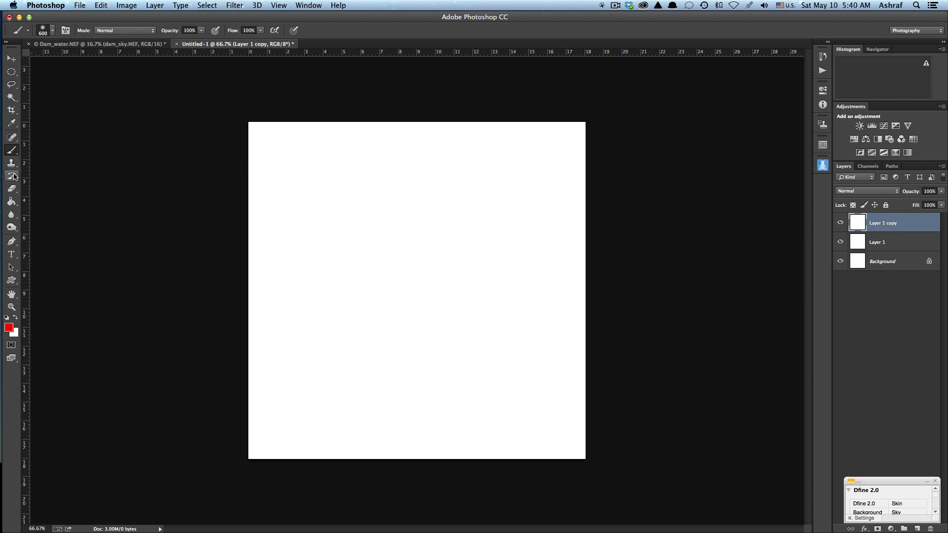
click(12, 201)
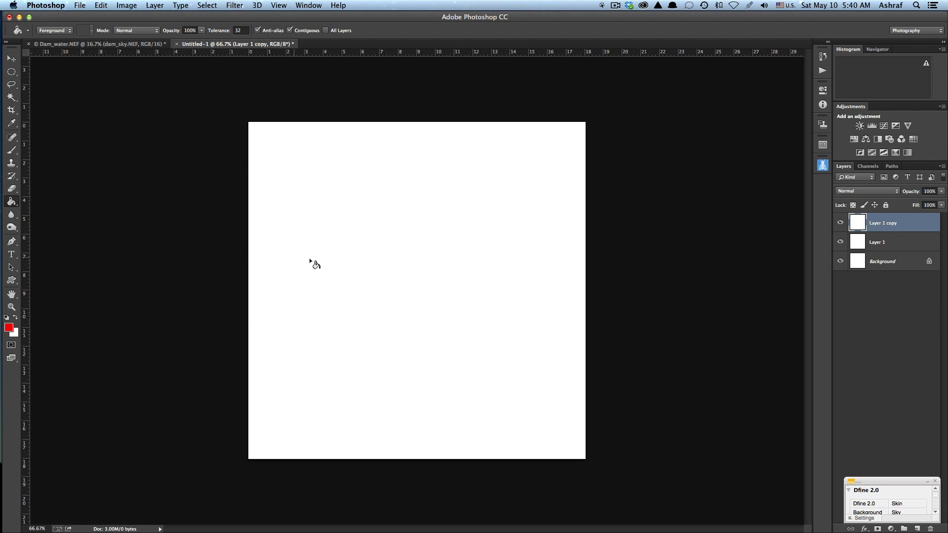
click(311, 262)
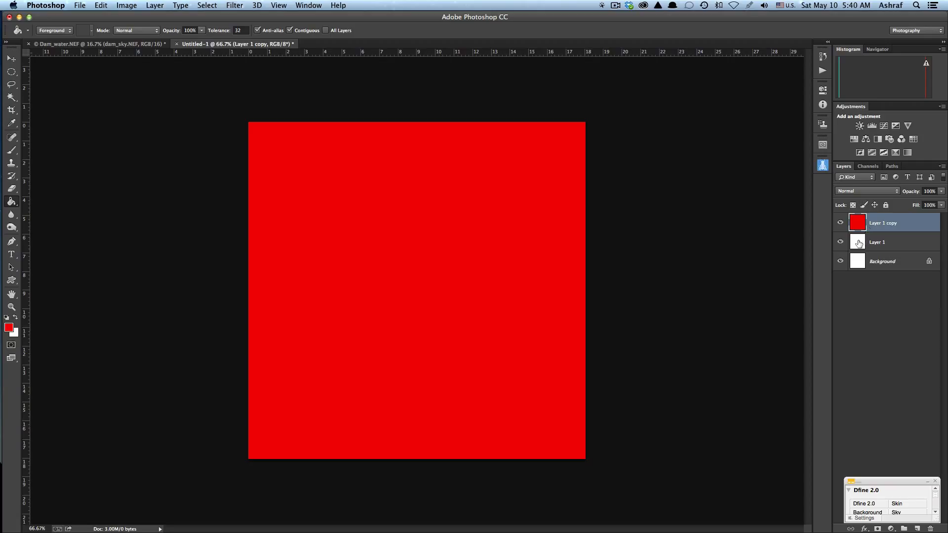
Set the foreground colour to green 24c220 and fill Layer 1 with it using the Paint Bucket
click(858, 242)
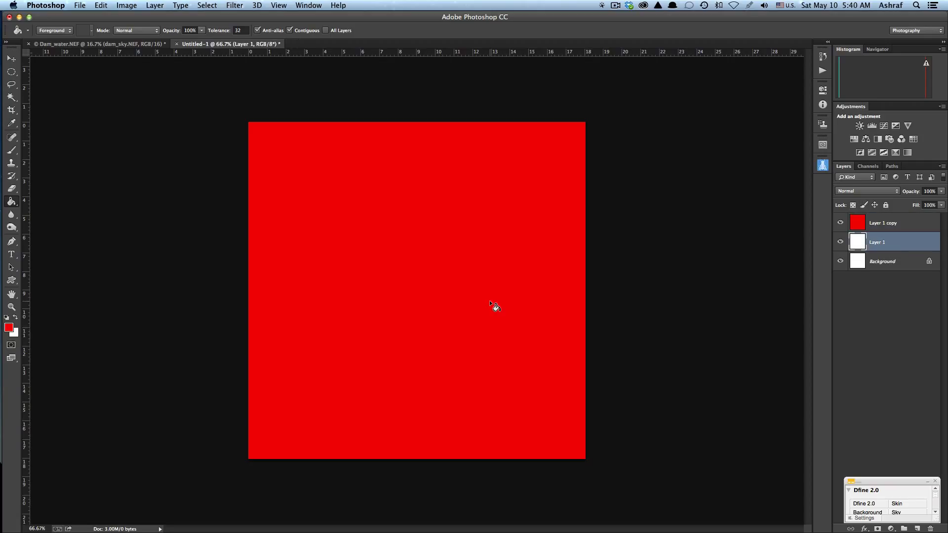
click(9, 328)
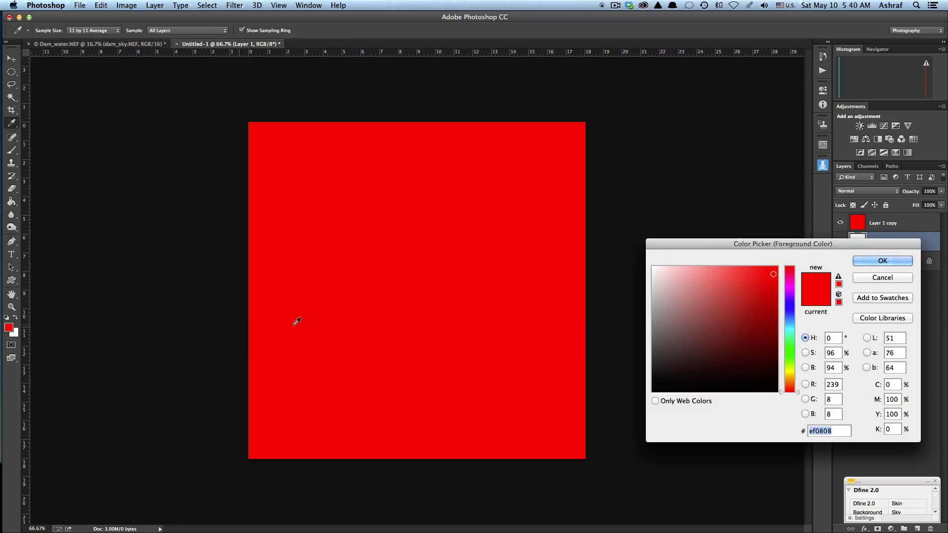
click(790, 353)
click(756, 314)
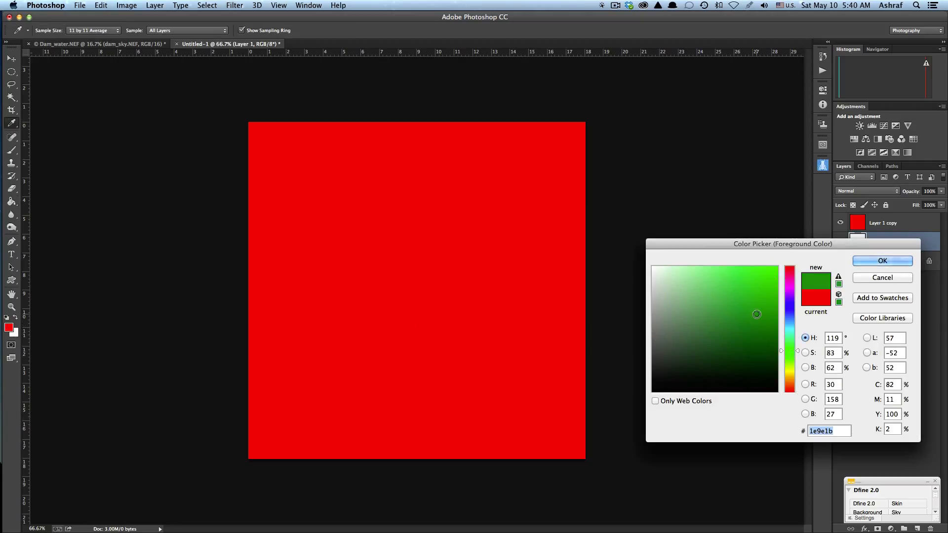
click(756, 297)
click(882, 260)
key(g)
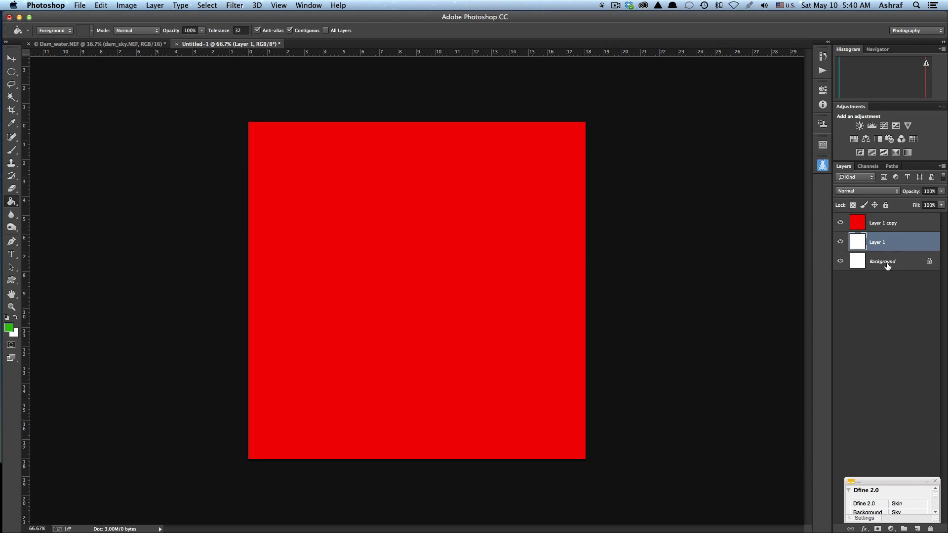
click(380, 293)
Set the foreground colour to purple 5520c2, fill the Background layer with it, and switch to the Move tool
click(857, 265)
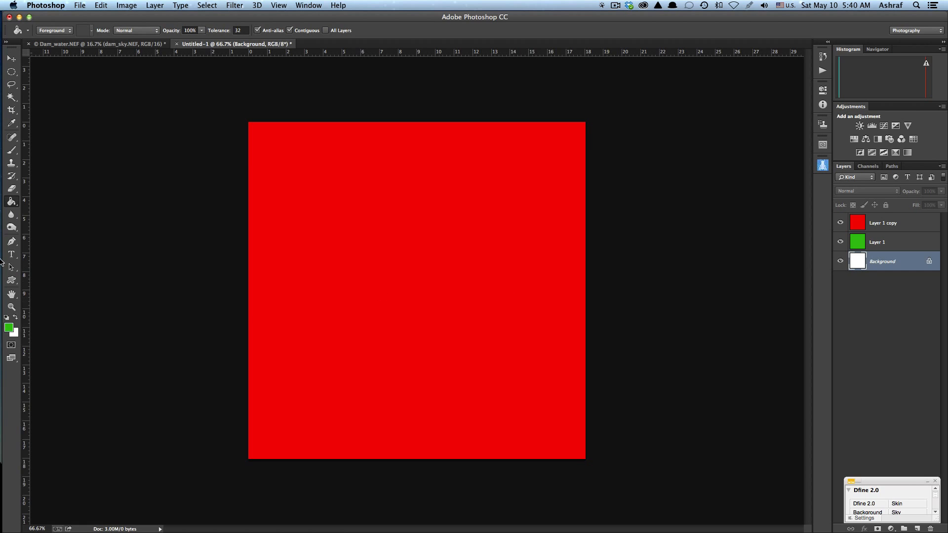
click(9, 328)
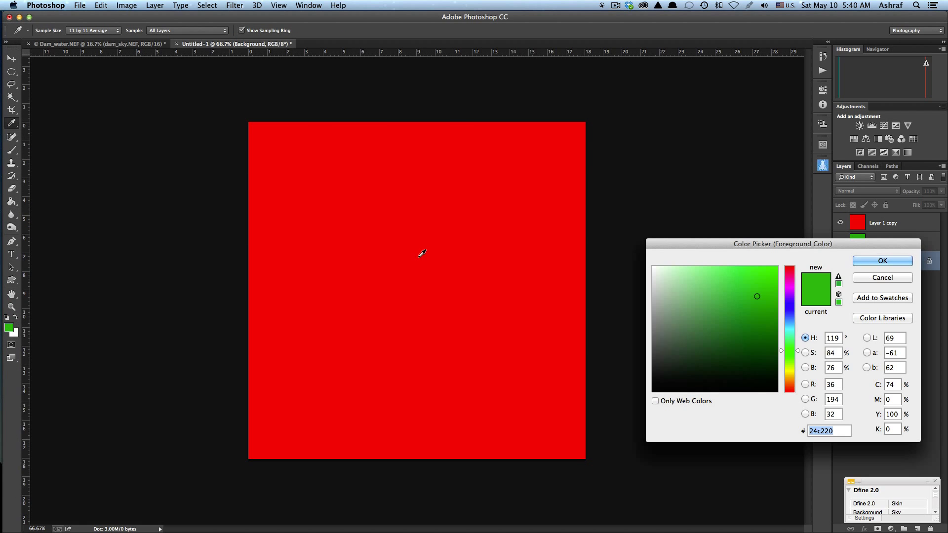
click(790, 301)
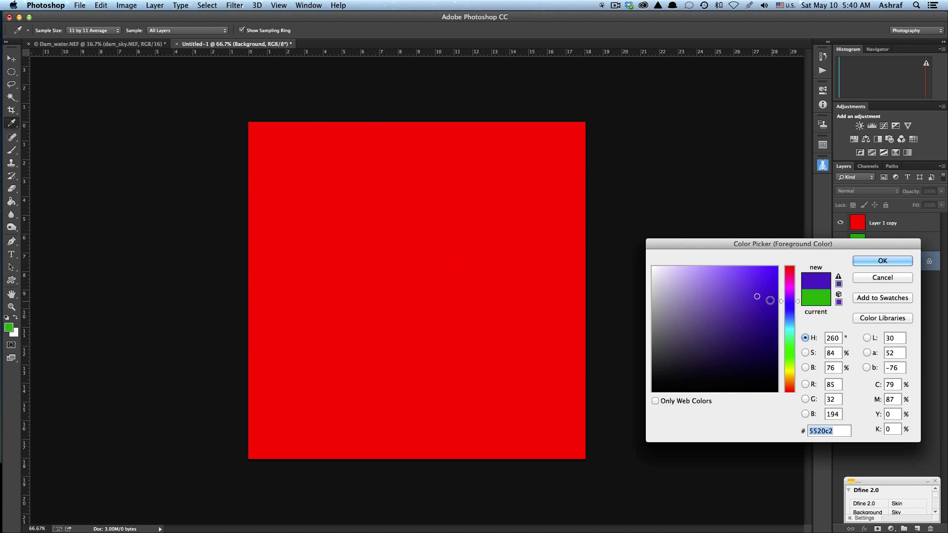
click(876, 262)
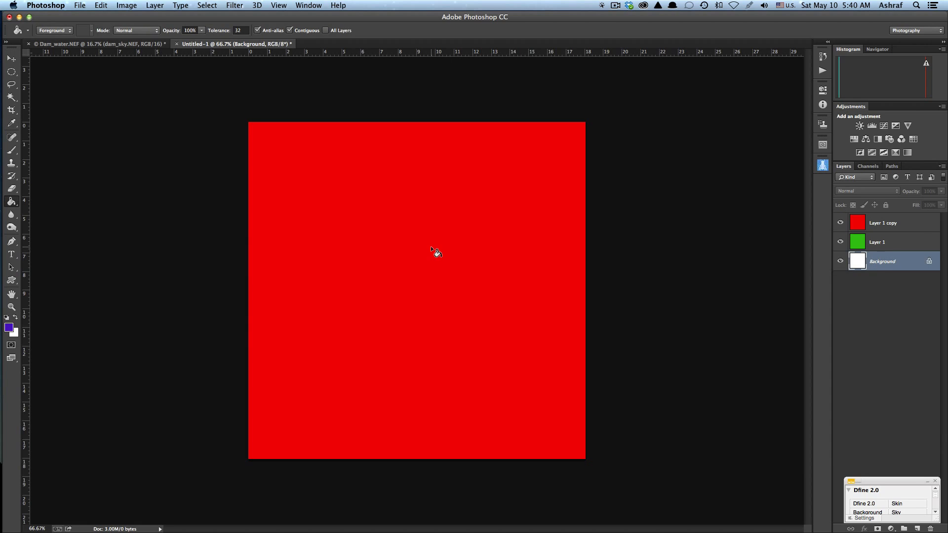
click(427, 246)
key(v)
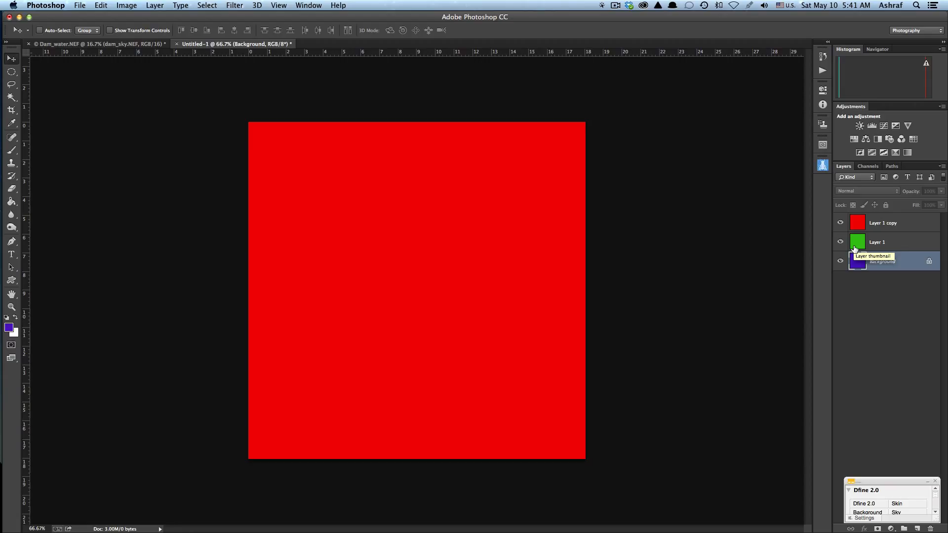
Hide the red and green layers one after the other to inspect the layers beneath, and show both again
click(841, 224)
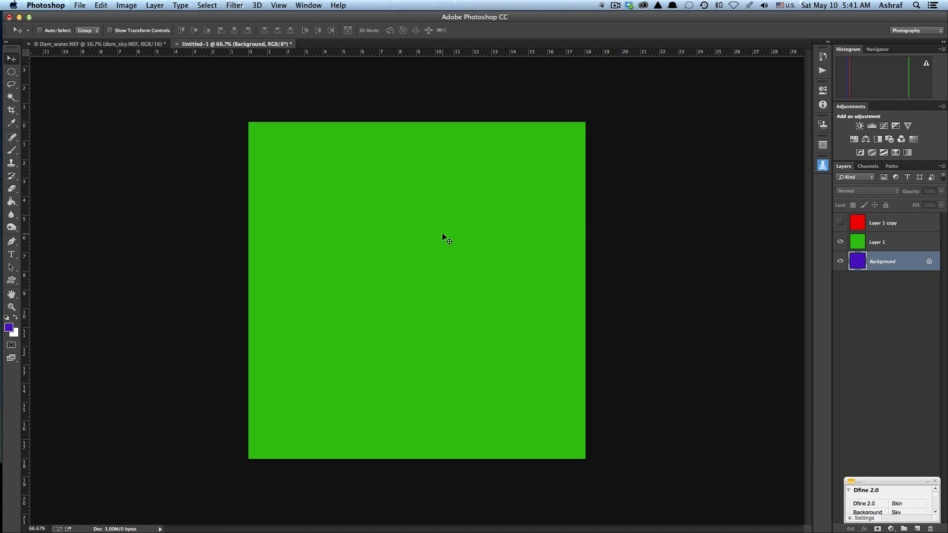
click(840, 241)
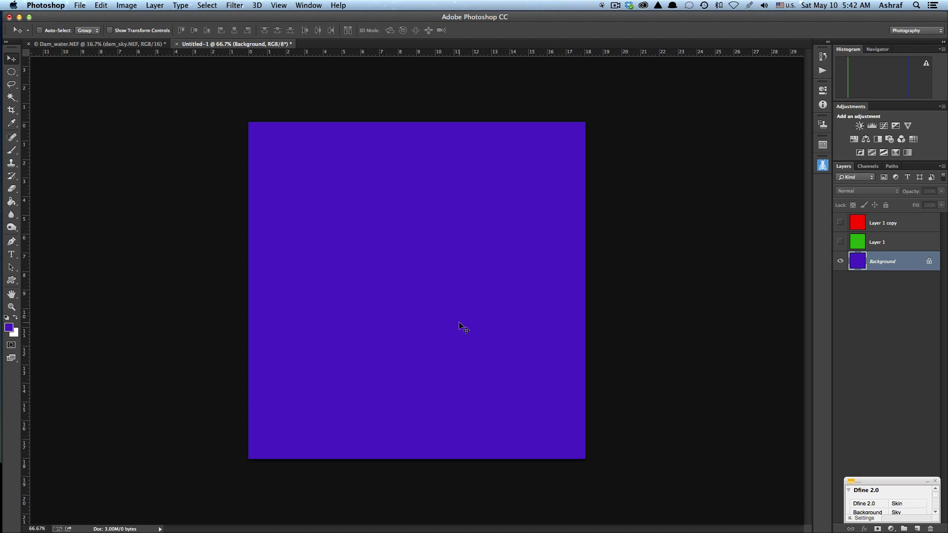
click(840, 242)
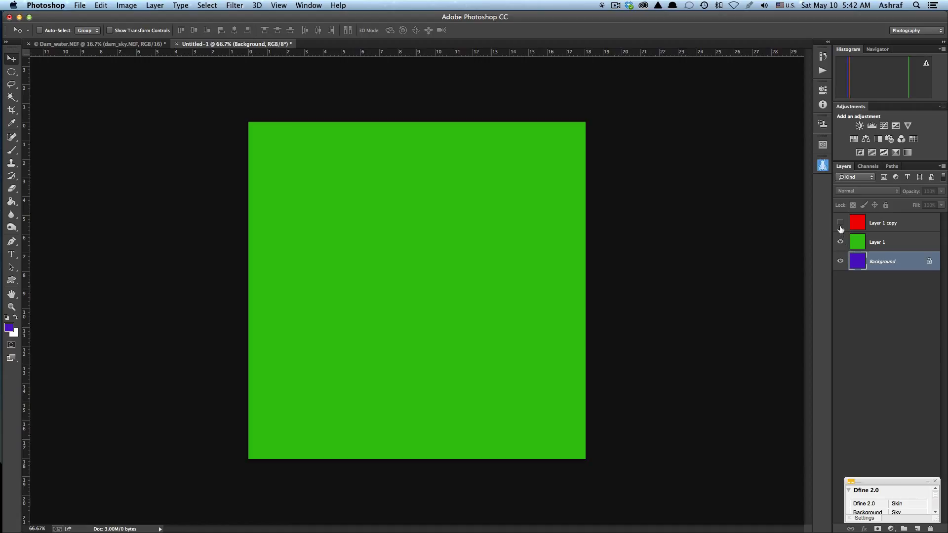
click(840, 223)
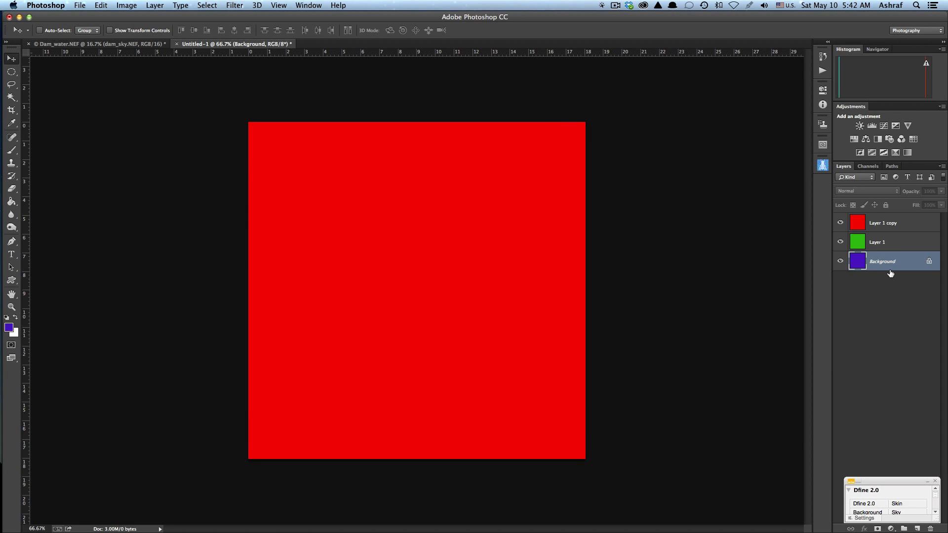
Add a white layer mask to both the red layer and the green layer, and select the red layer's mask
click(896, 224)
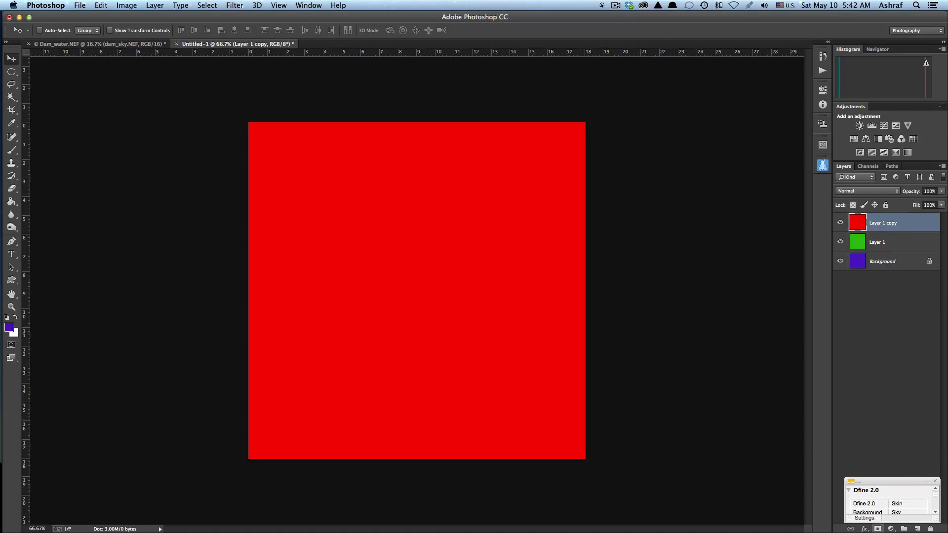
click(877, 529)
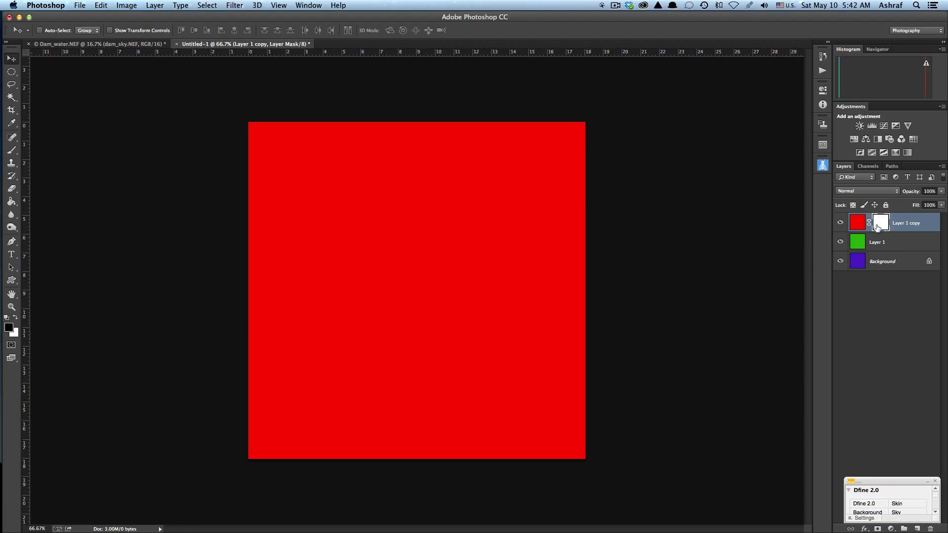
click(892, 243)
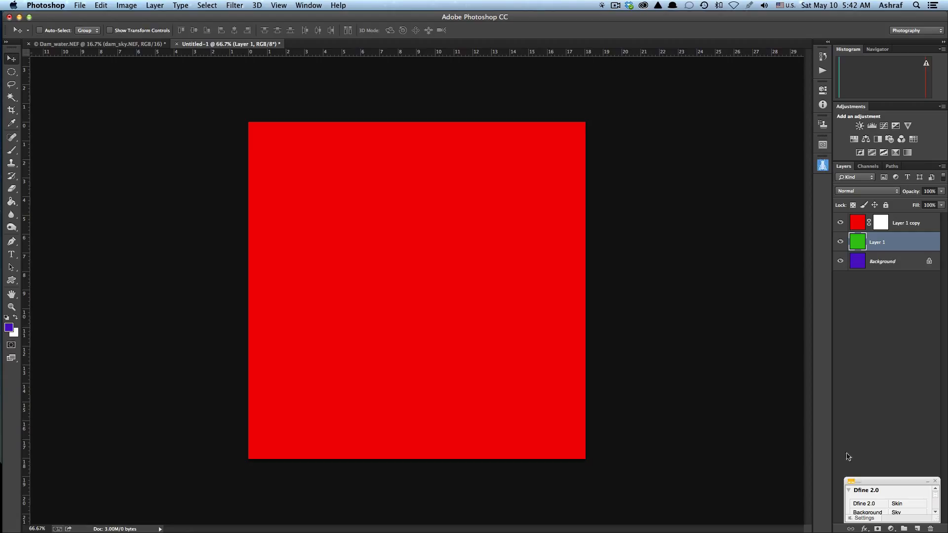
click(877, 529)
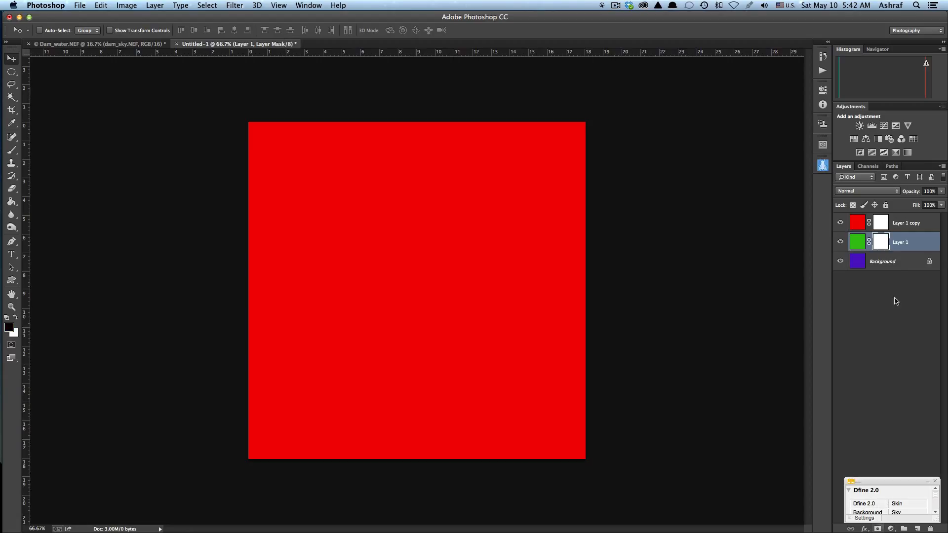
click(881, 223)
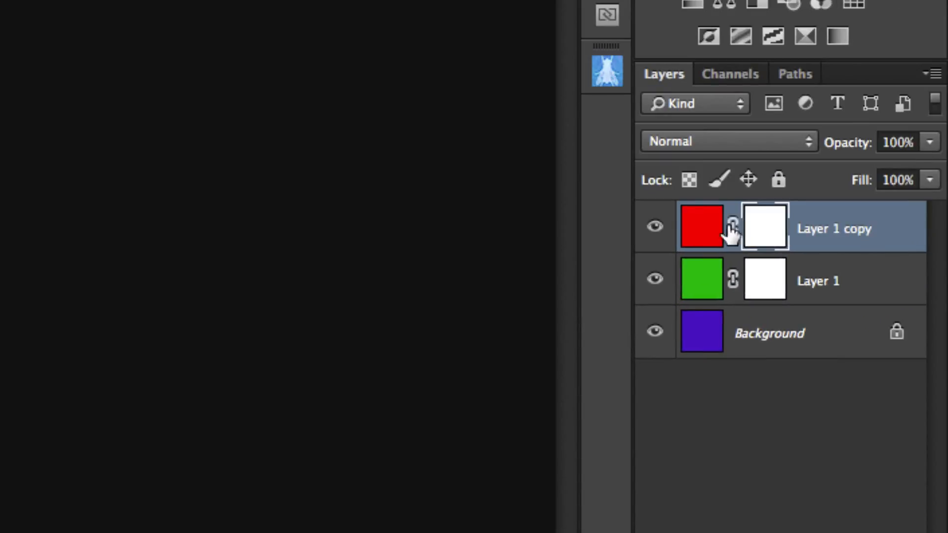
Switch between the red layer's image and its mask, invert the mask to black, and invert it back to white
click(693, 236)
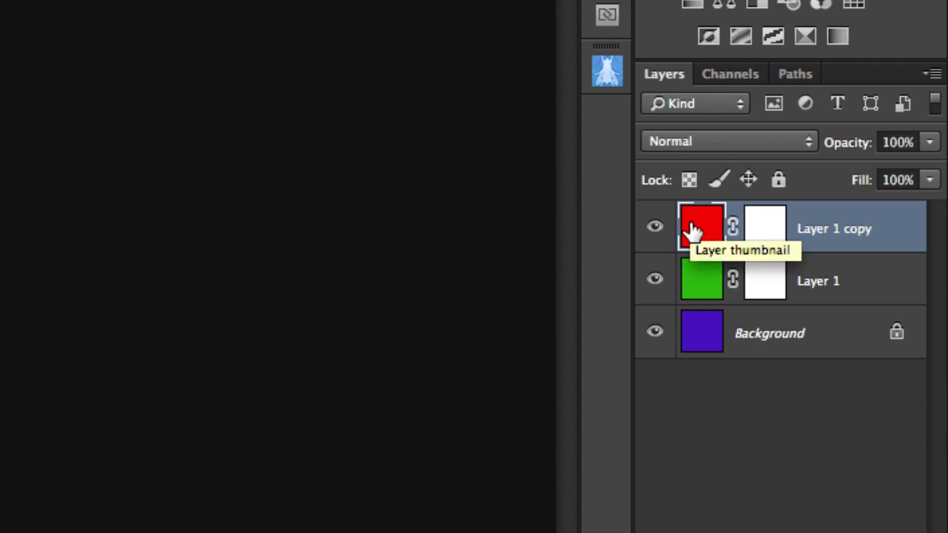
click(760, 236)
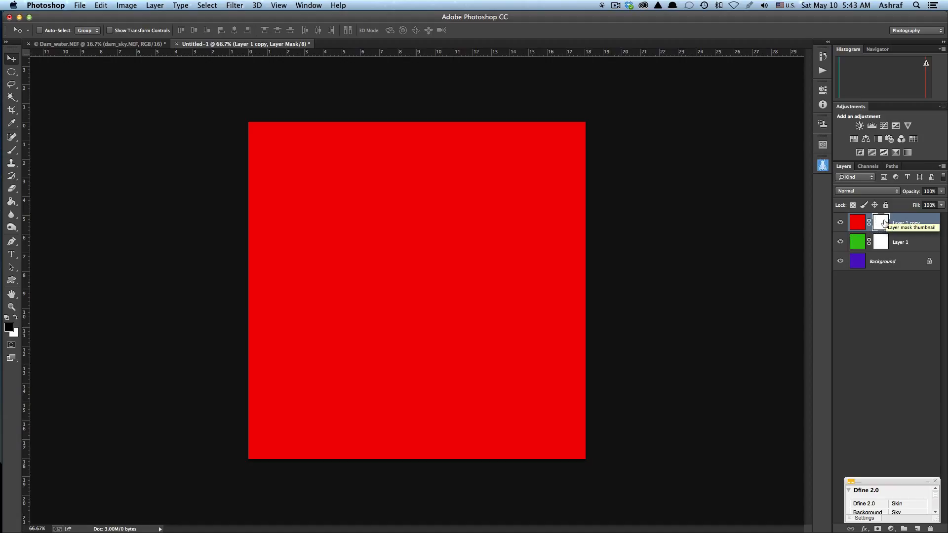
key(super+i)
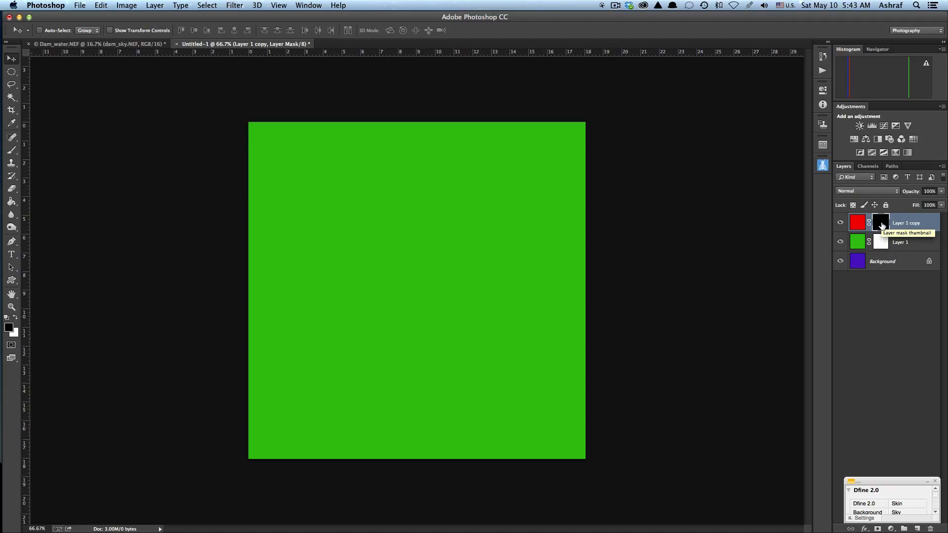
key(super+i)
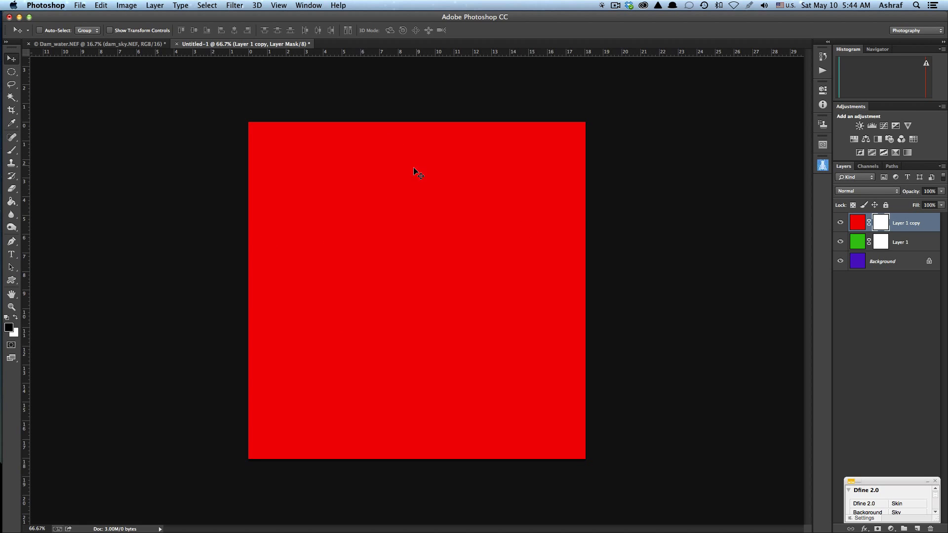
Paint a large soft round area in black on the red layer's mask, right of centre, with a 250 px brush
click(13, 153)
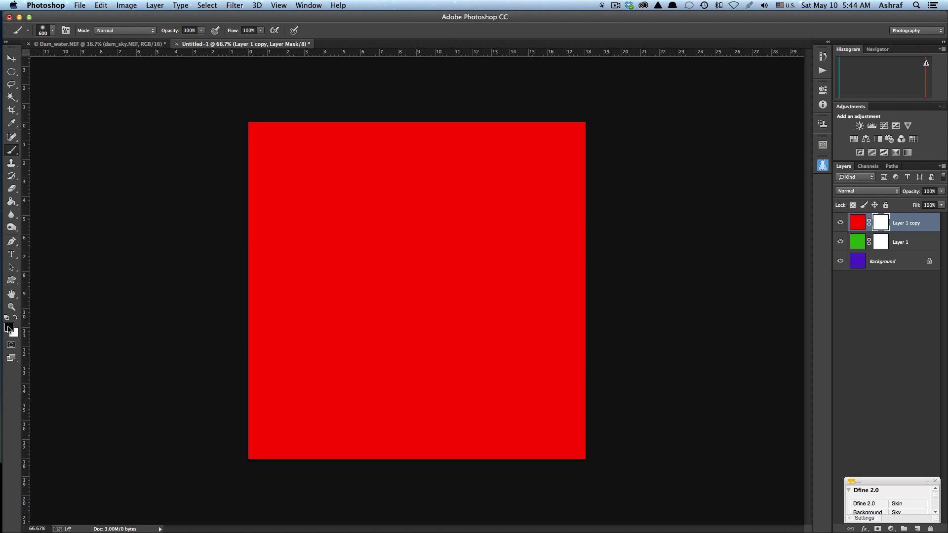
key(bracketleft)
key(bracketleft)
key(bracketleft)
drag(505, 205, 491, 289)
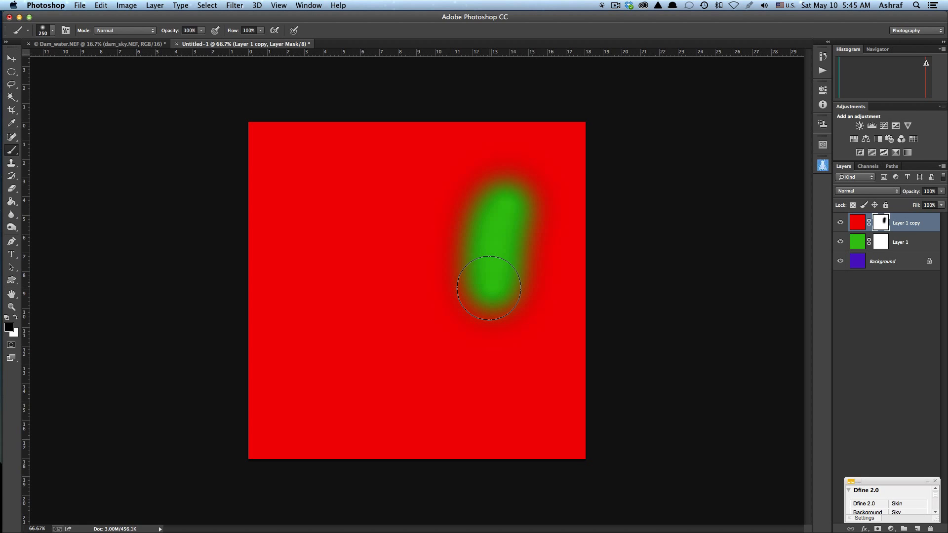
mouse_move(488, 288)
mouse_down()
mouse_move(460, 271)
mouse_move(463, 214)
mouse_move(499, 249)
mouse_move(466, 206)
mouse_move(526, 259)
mouse_move(451, 234)
mouse_move(522, 233)
mouse_move(473, 268)
mouse_move(521, 258)
mouse_move(465, 278)
mouse_move(508, 279)
mouse_move(468, 259)
mouse_move(519, 230)
mouse_move(482, 241)
mouse_up()
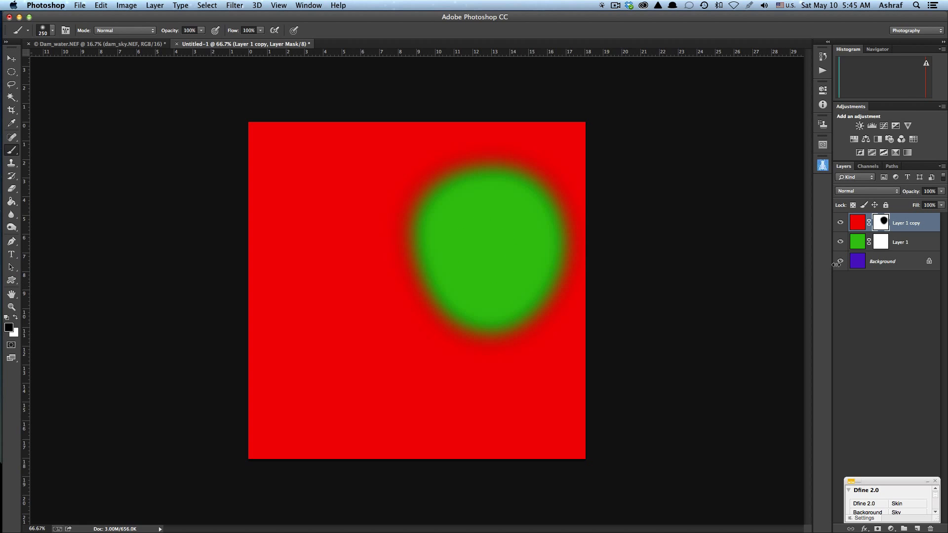
Paint a smaller black spot on the green layer's mask, in the middle of the revealed green area
click(882, 246)
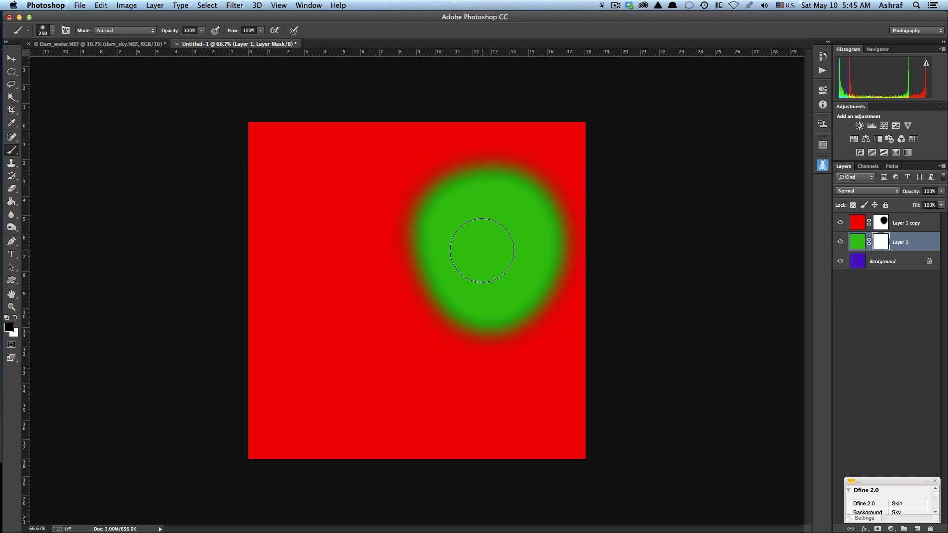
drag(482, 250, 490, 250)
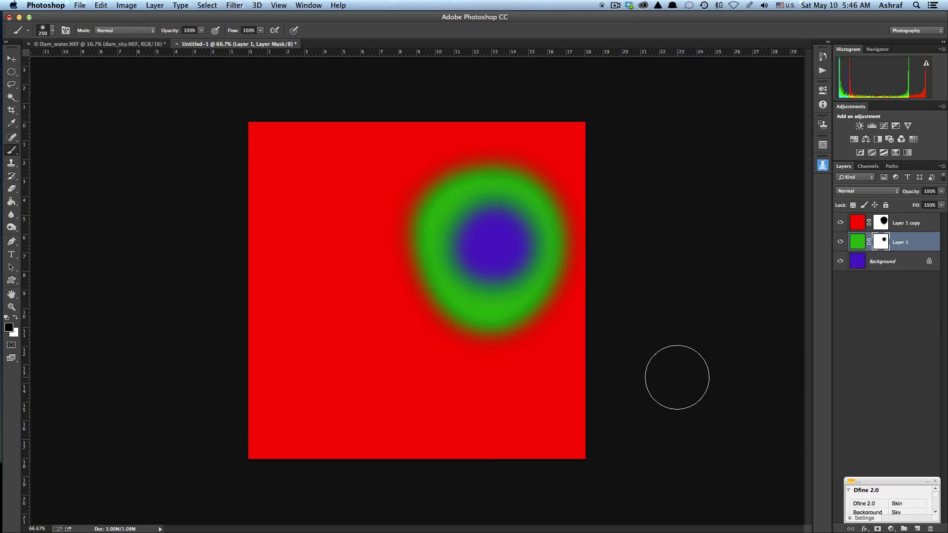
Close the practice document without saving it and return to the dam photo document
key(super+w)
click(448, 183)
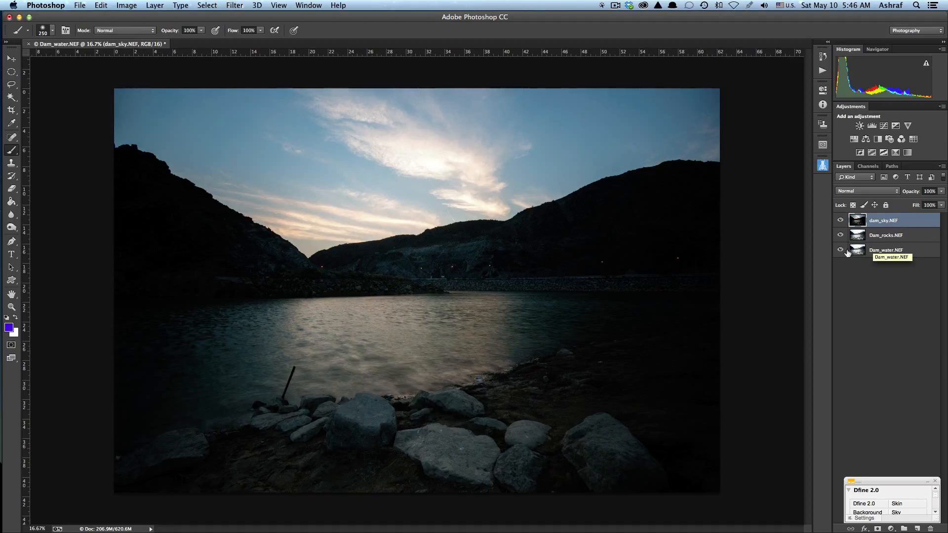
Hide the dam_sky.NEF and Dam_rocks.NEF layers and move Dam_rocks.NEF below Dam_water.NEF
click(840, 222)
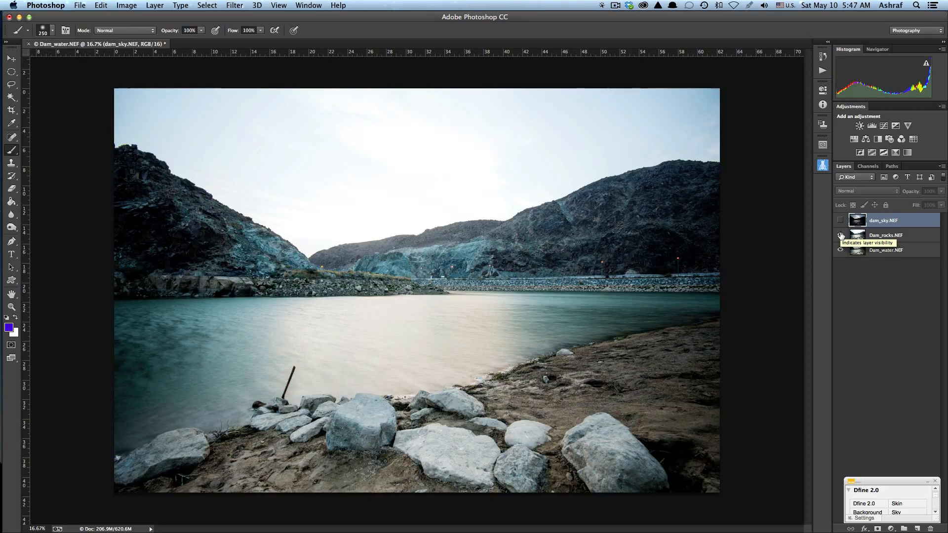
click(841, 236)
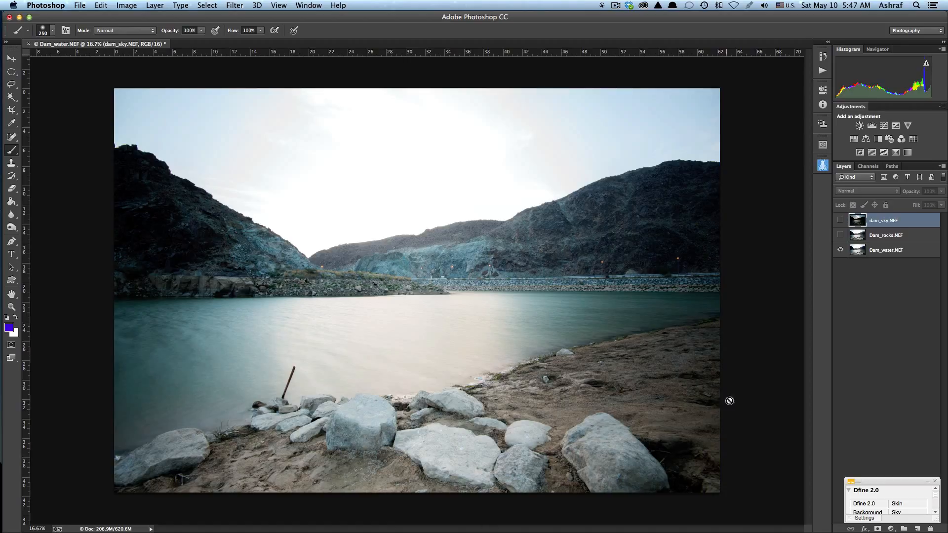
drag(918, 240, 919, 263)
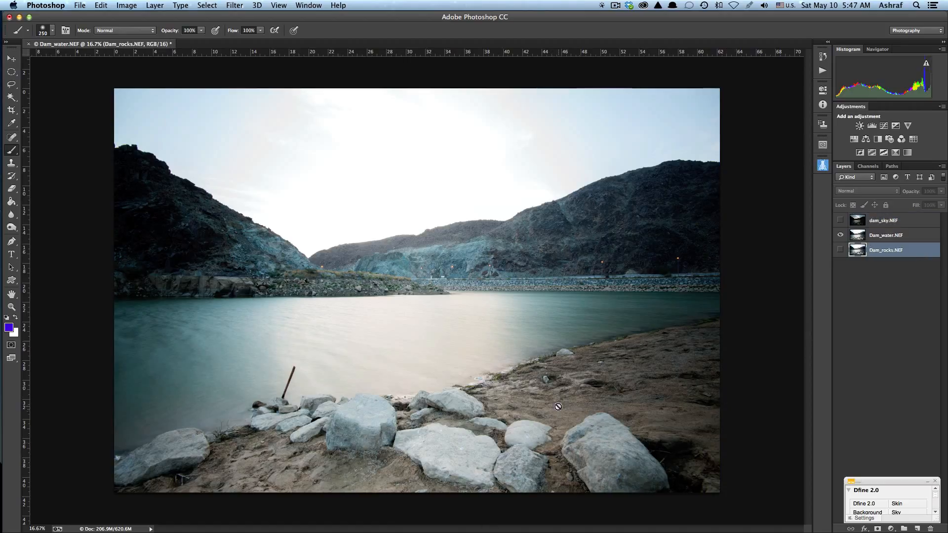
Show Dam_rocks.NEF, compare it with Dam_water.NEF by toggling the latter's visibility, and show dam_sky.NEF again
click(841, 250)
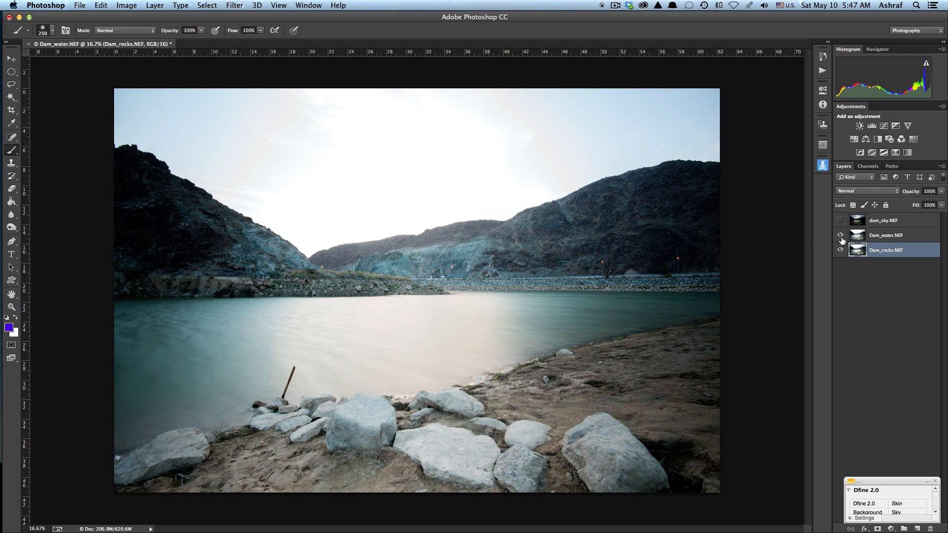
click(840, 235)
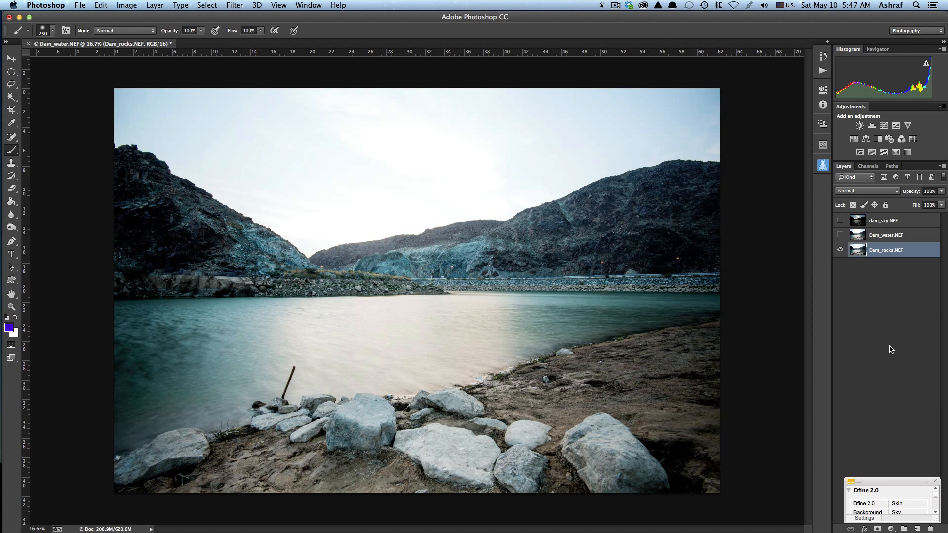
click(840, 236)
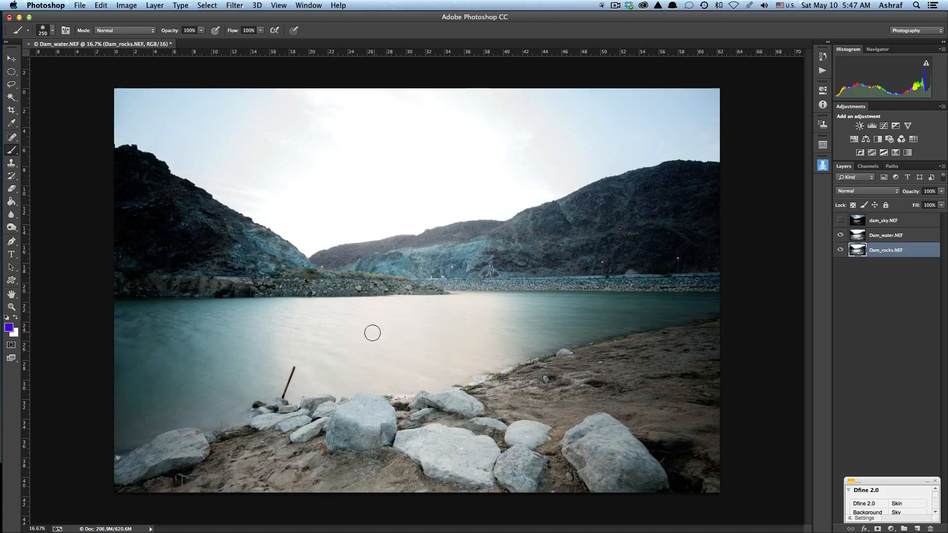
click(840, 221)
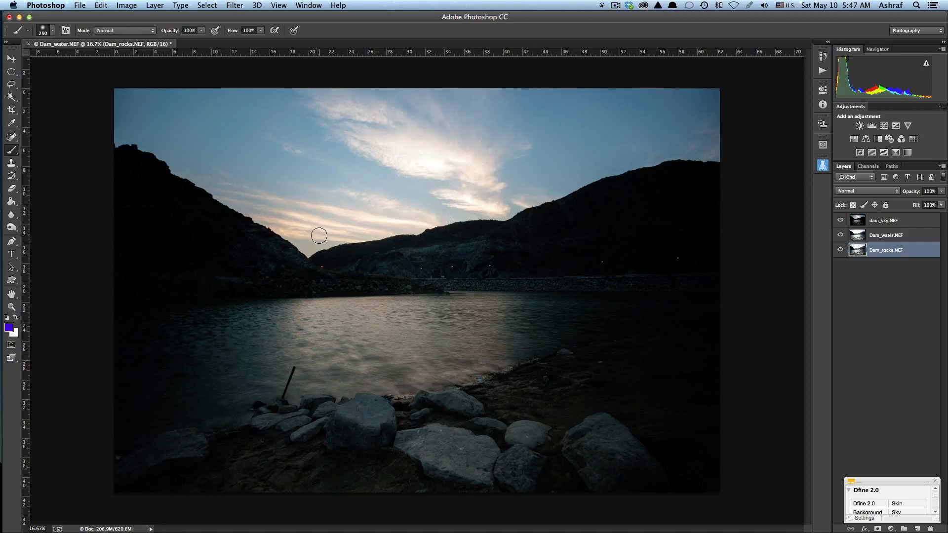
Reset the colours to the default black and white and add a black layer mask to the dam_sky.NEF layer
click(907, 224)
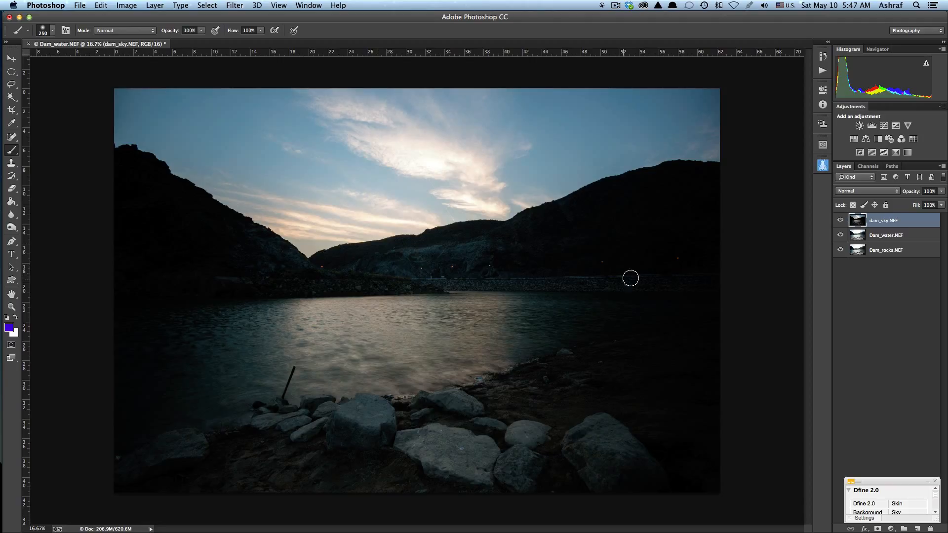
key(d)
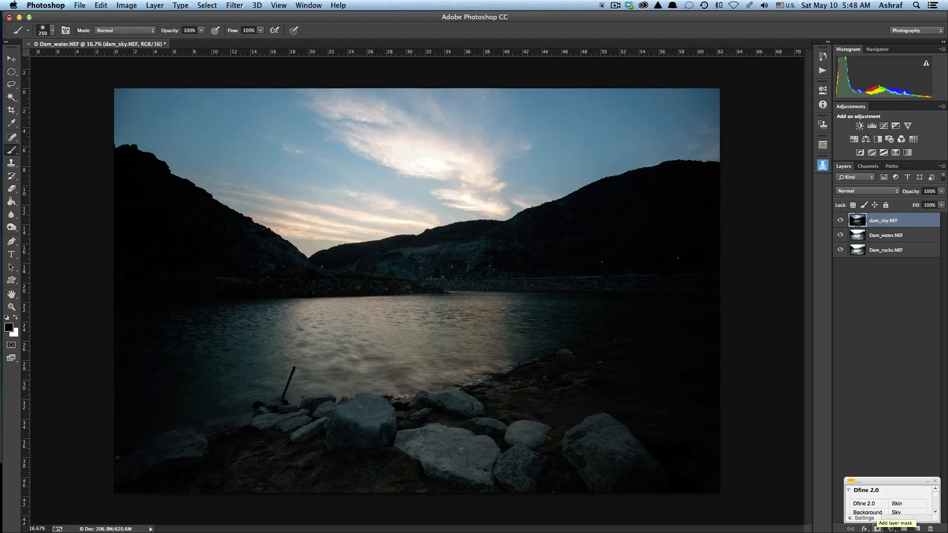
key(alt)
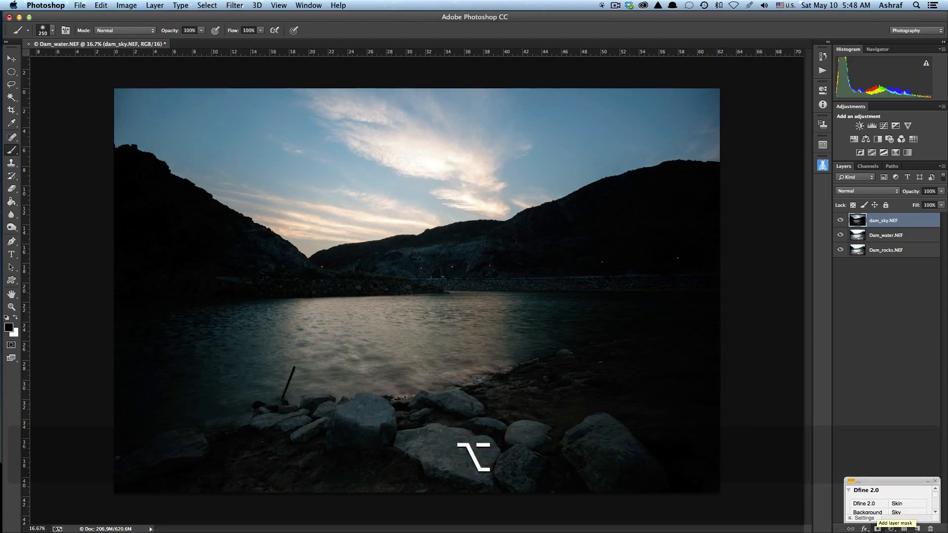
alt+click(877, 529)
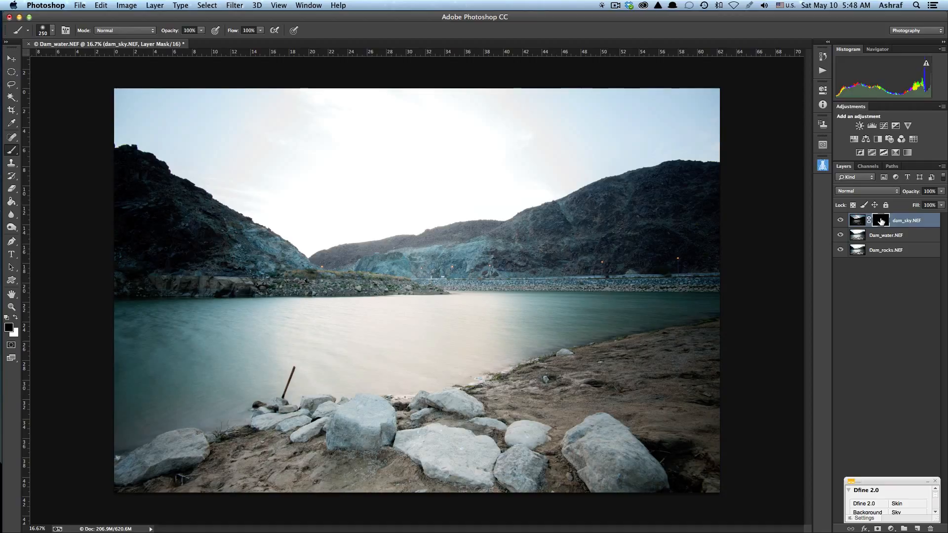
Add a layer mask to the Dam_water.NEF layer and invert it to black
click(880, 236)
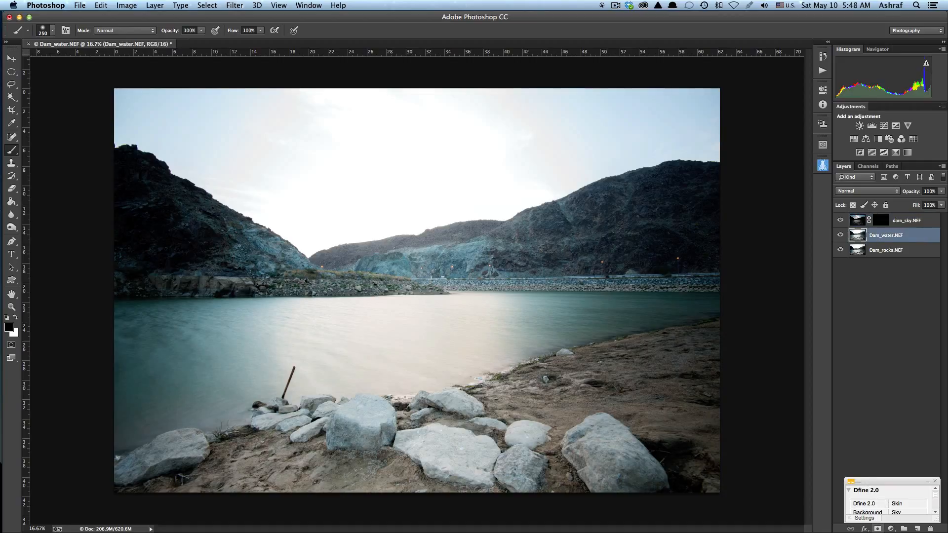
click(877, 529)
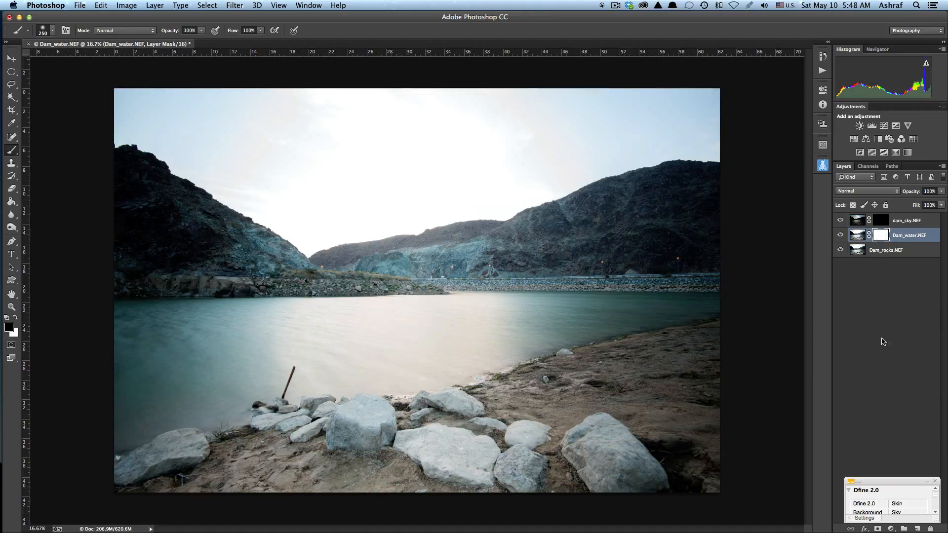
key(super)
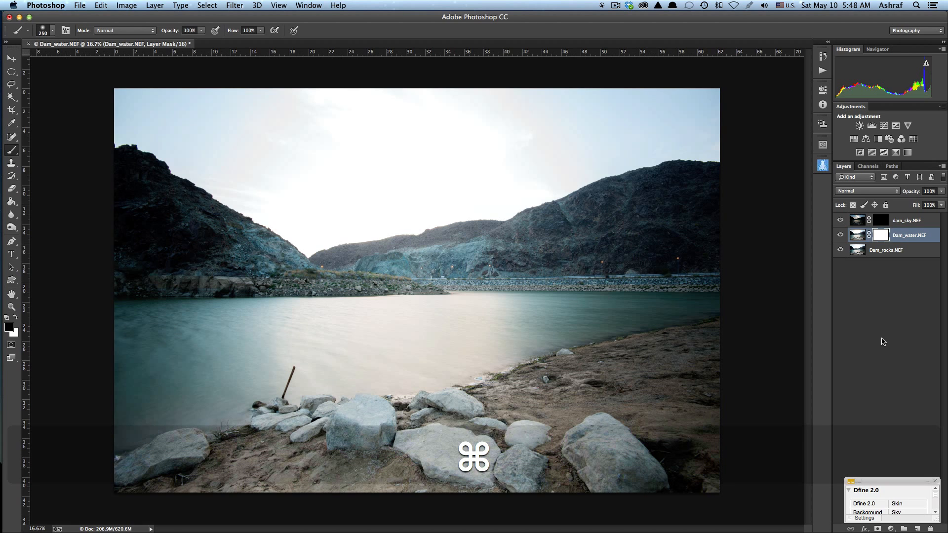
key(super+i)
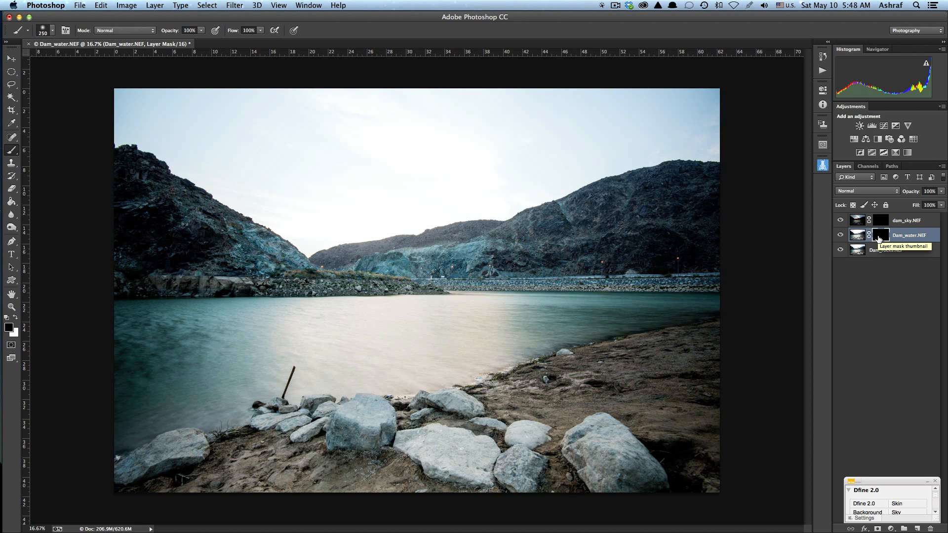
Toggle the visibility of the dam_sky.NEF and Dam_water.NEF layers off and on to check that their masks hide them
click(839, 221)
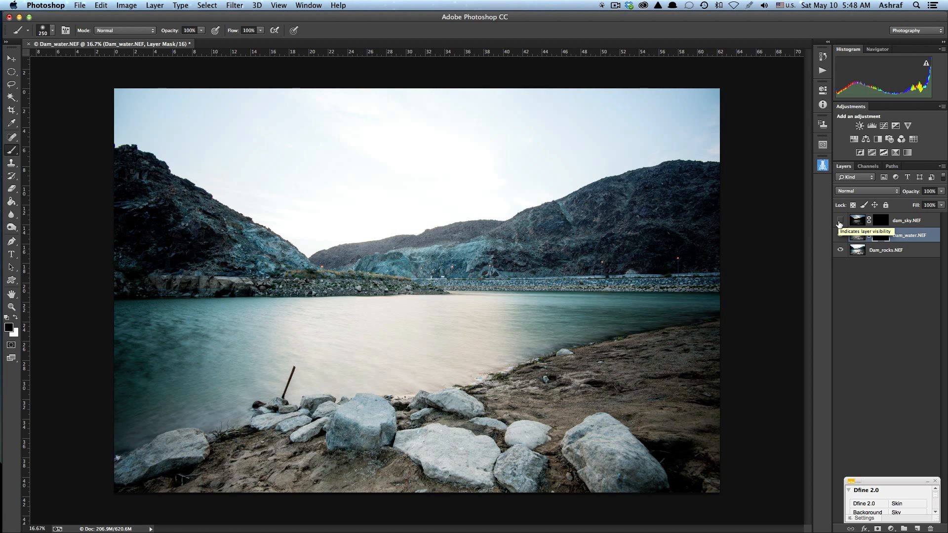
click(840, 220)
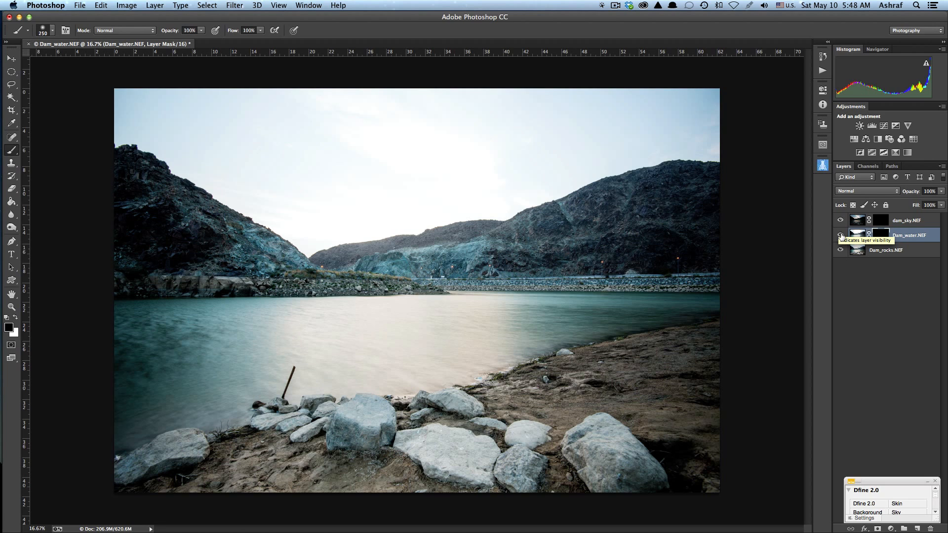
click(841, 236)
click(841, 237)
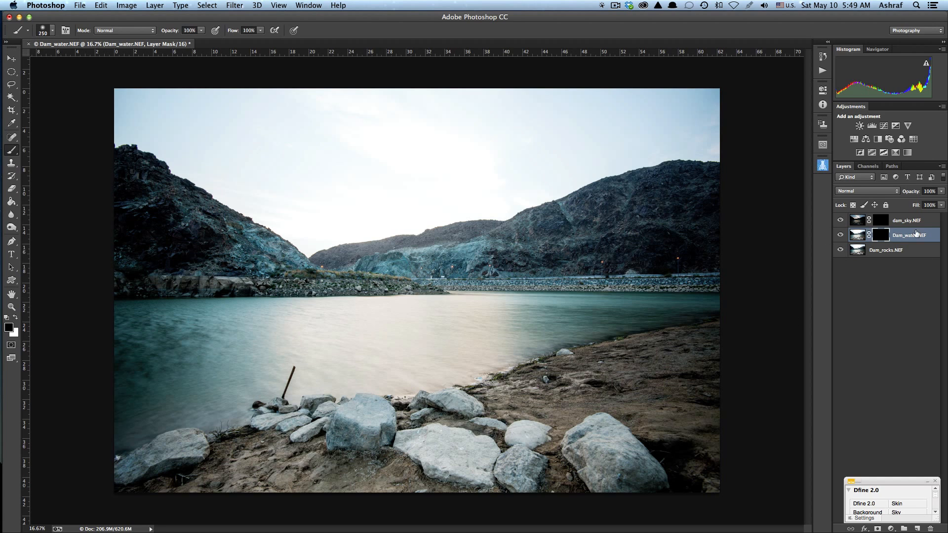
click(881, 222)
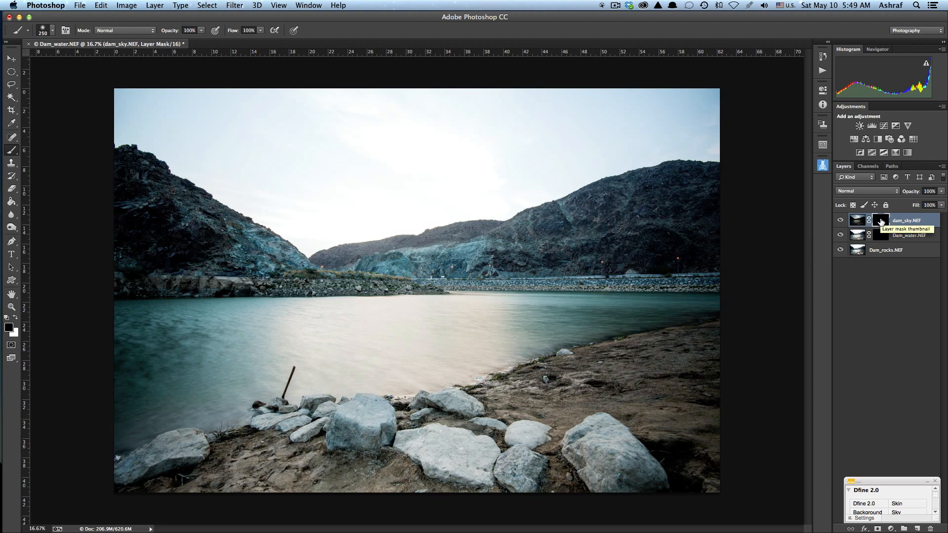
click(883, 235)
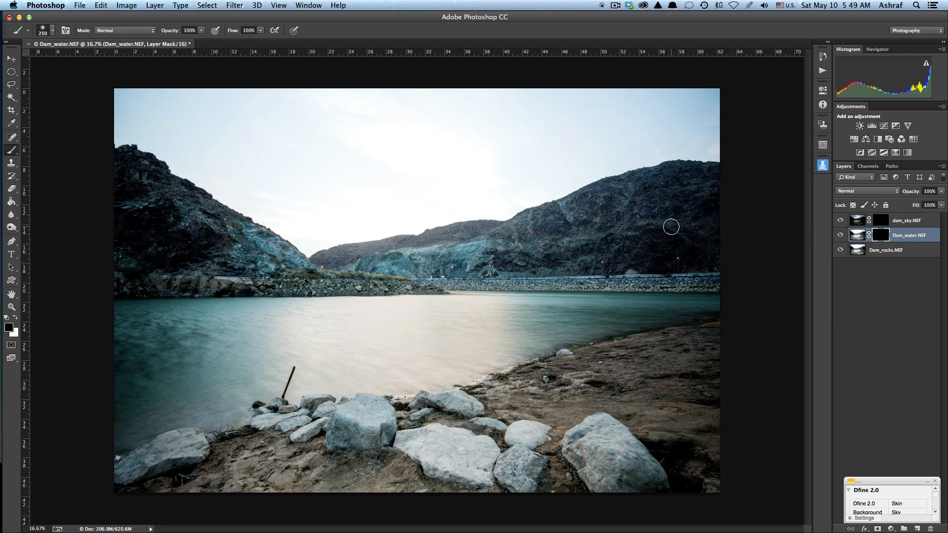
click(857, 223)
click(857, 240)
With the dam_sky.NEF mask active, select the hills, water and foreground below the skyline using the Quick Selection tool
click(878, 222)
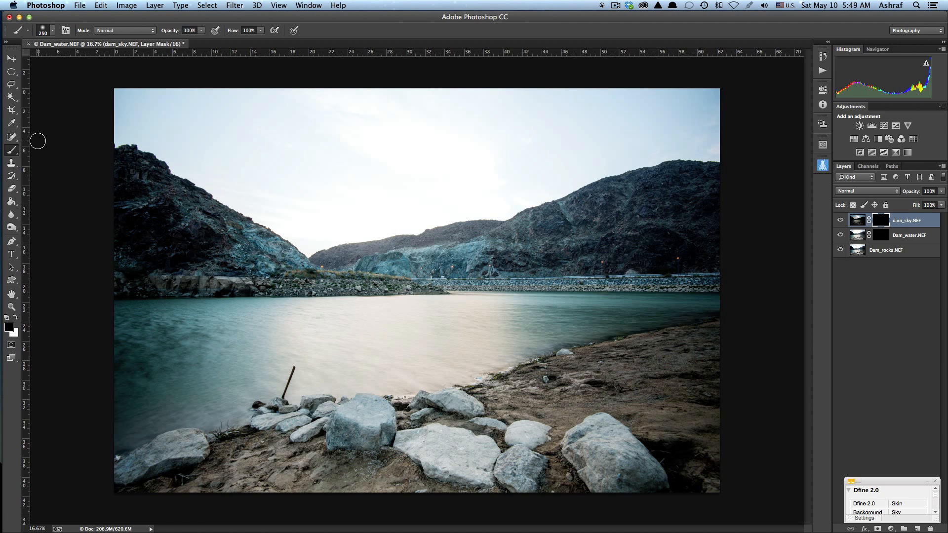
click(12, 99)
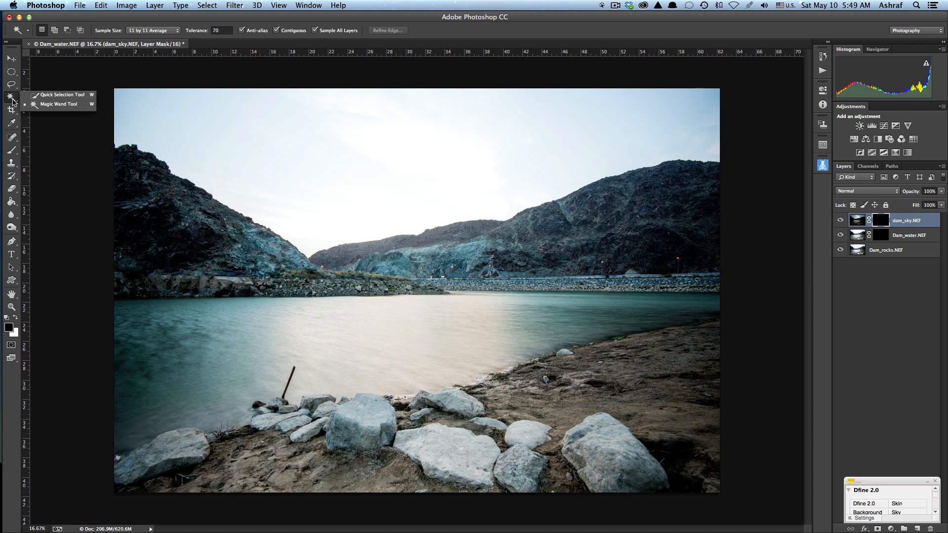
click(49, 95)
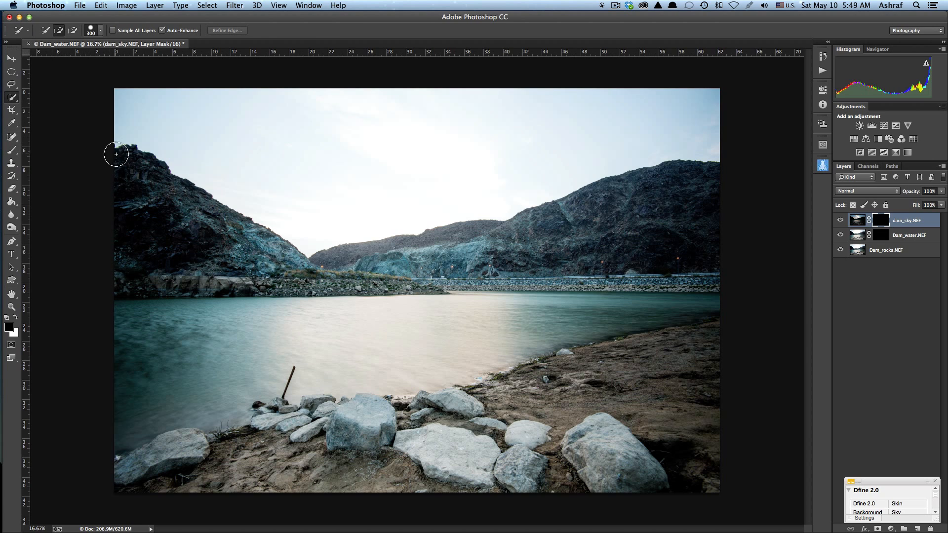
mouse_move(121, 158)
mouse_down()
mouse_move(211, 237)
mouse_move(296, 275)
mouse_move(506, 244)
mouse_move(671, 193)
mouse_up()
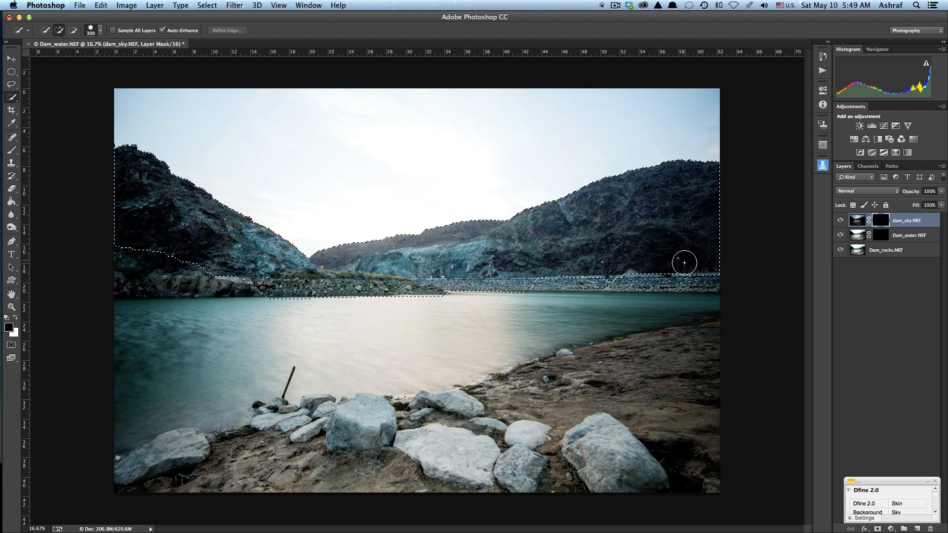
click(562, 270)
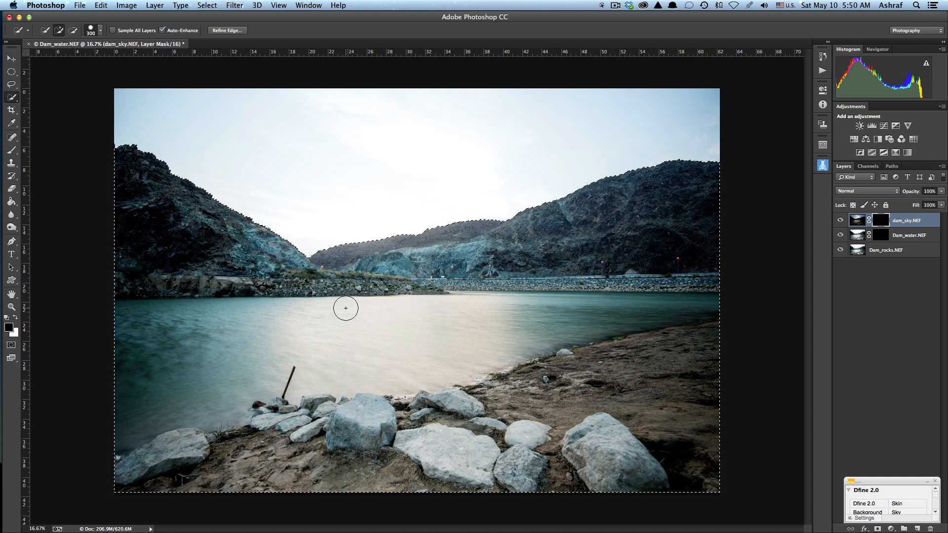
Examine the selection edge along the whole hill skyline at 100% zoom, then fit the image back on screen
key(super+1)
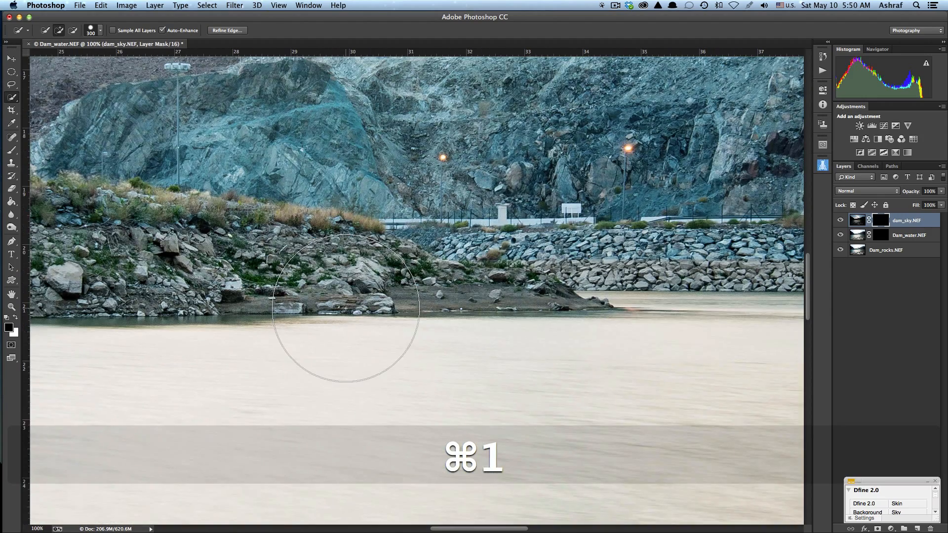
scroll(345, 308, right, 10)
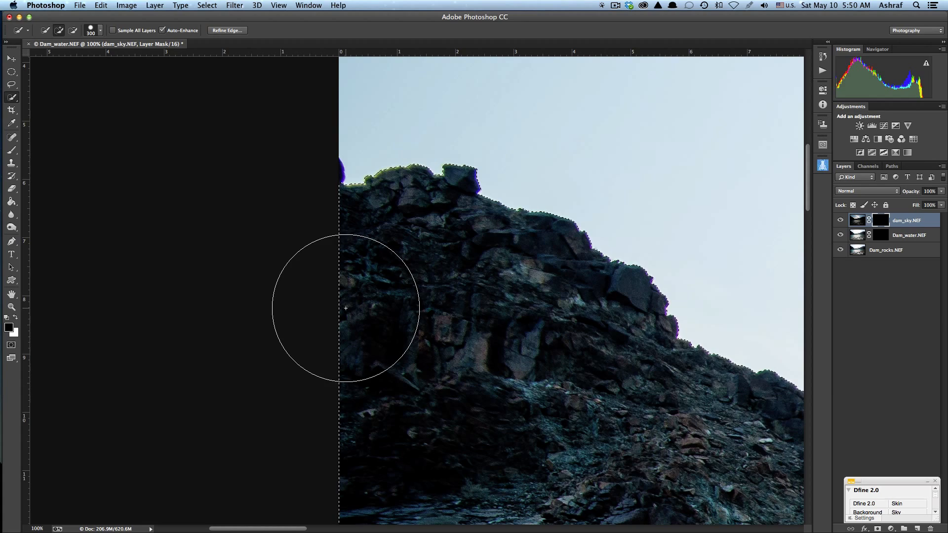
scroll(346, 308, right, 5)
scroll(345, 308, right, 12)
scroll(346, 308, down, 6)
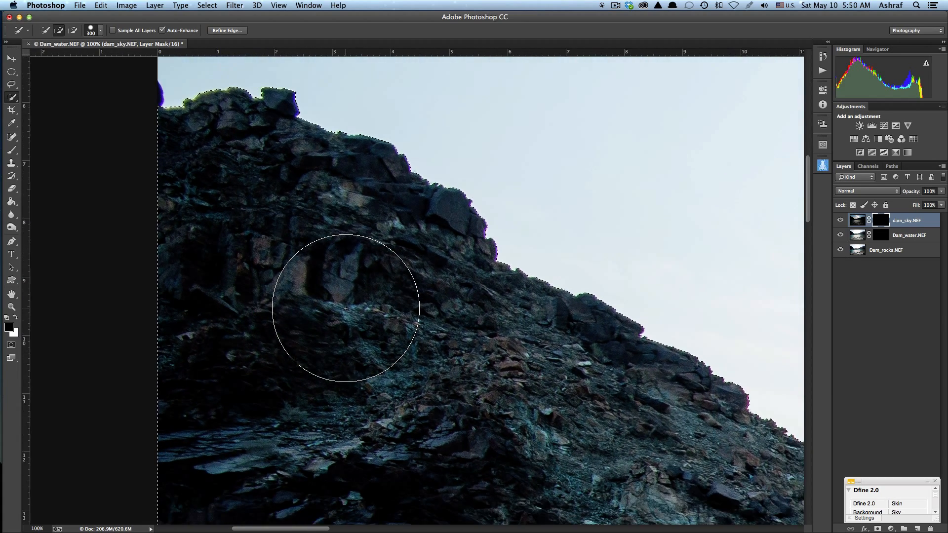
scroll(346, 308, right, 12)
scroll(345, 308, down, 6)
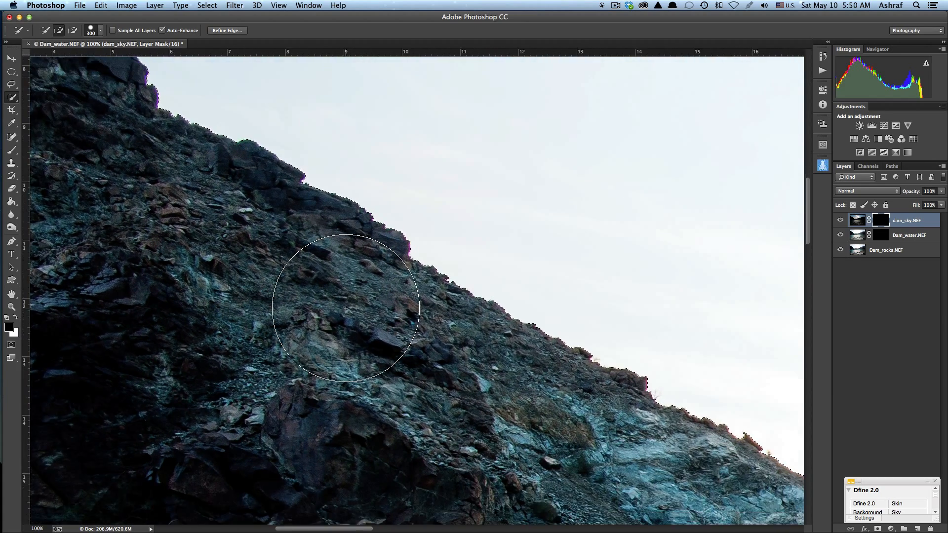
scroll(346, 308, right, 11)
scroll(345, 308, down, 4)
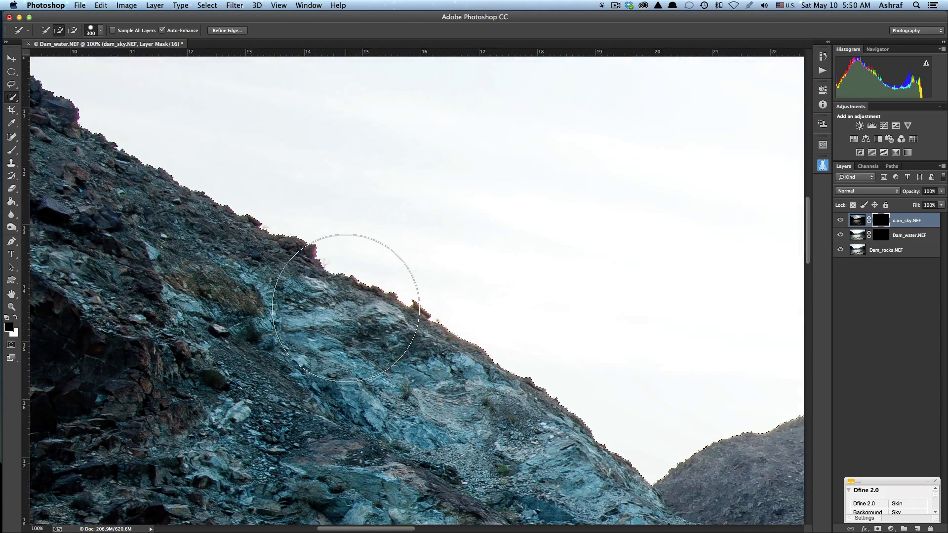
scroll(345, 308, right, 20)
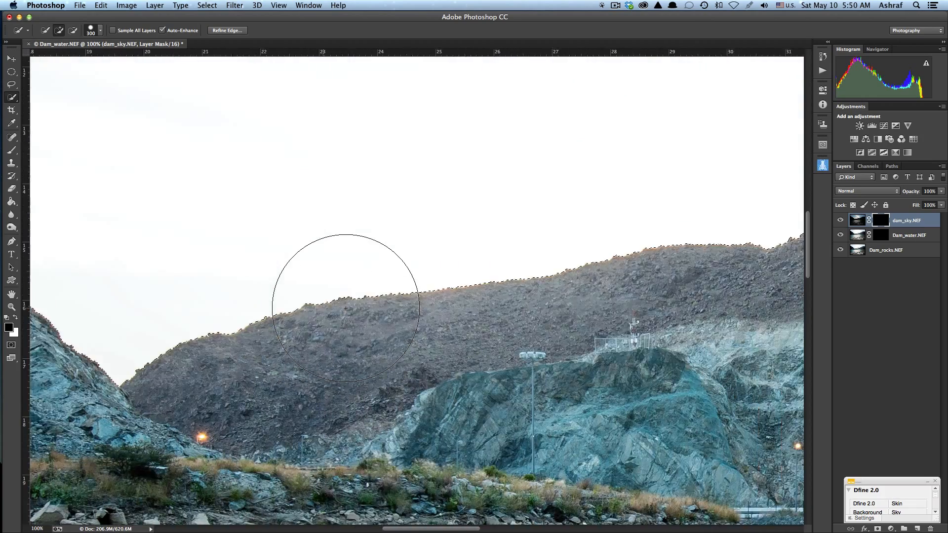
scroll(346, 308, right, 20)
scroll(346, 308, up, 6)
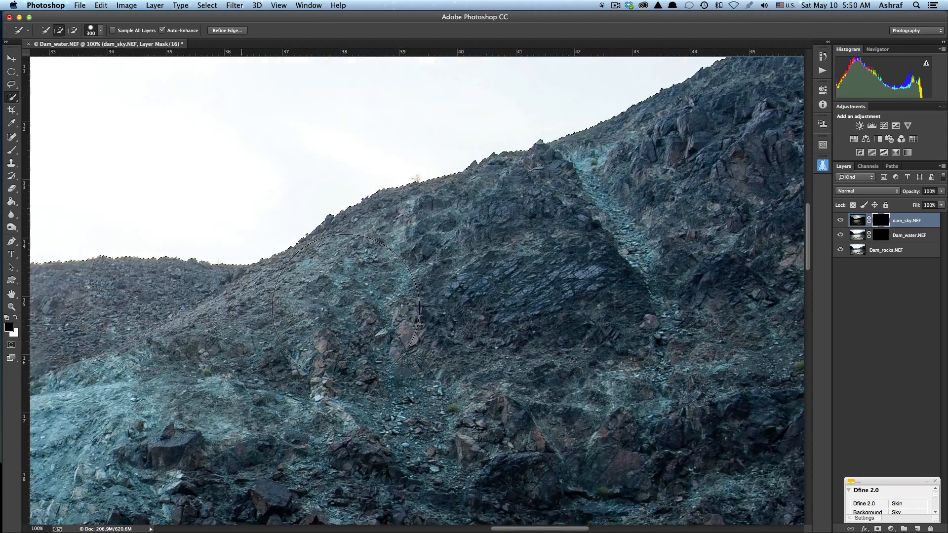
scroll(345, 308, right, 20)
scroll(345, 308, up, 6)
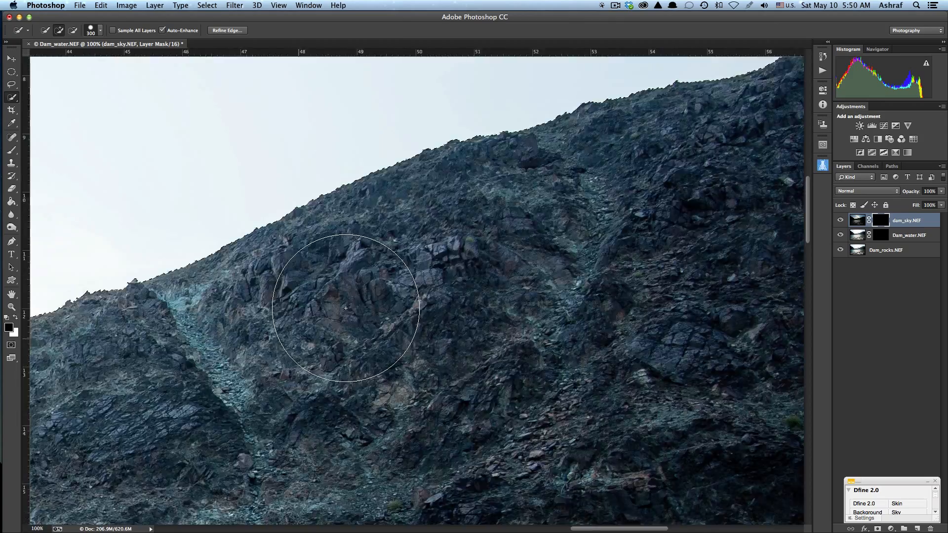
scroll(345, 308, left, 20)
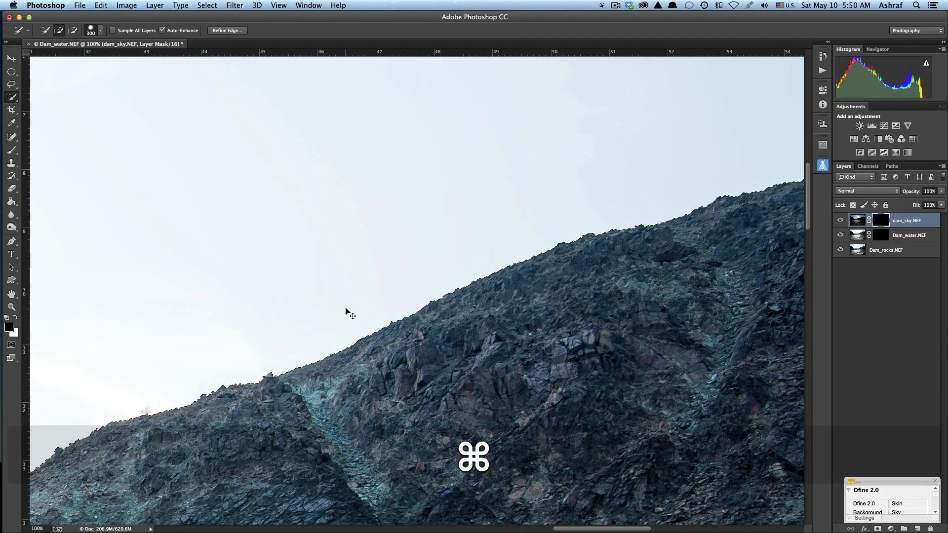
key(super+0)
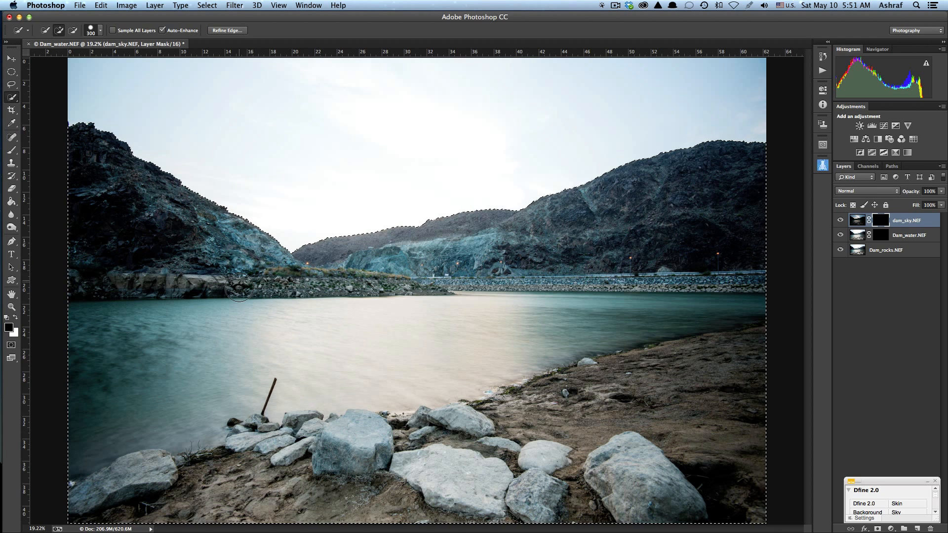
Invert the selection so it covers the sky and feather it by 1 pixel
click(207, 6)
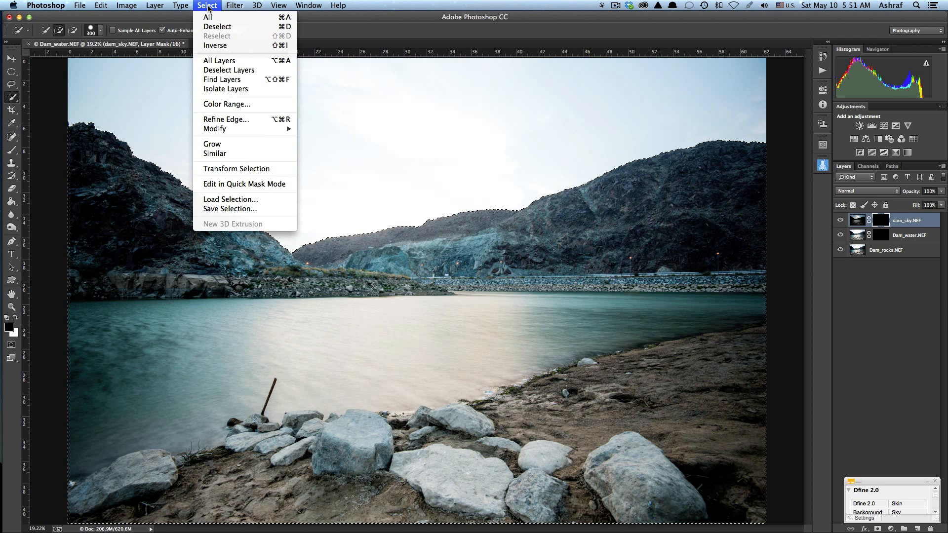
click(218, 46)
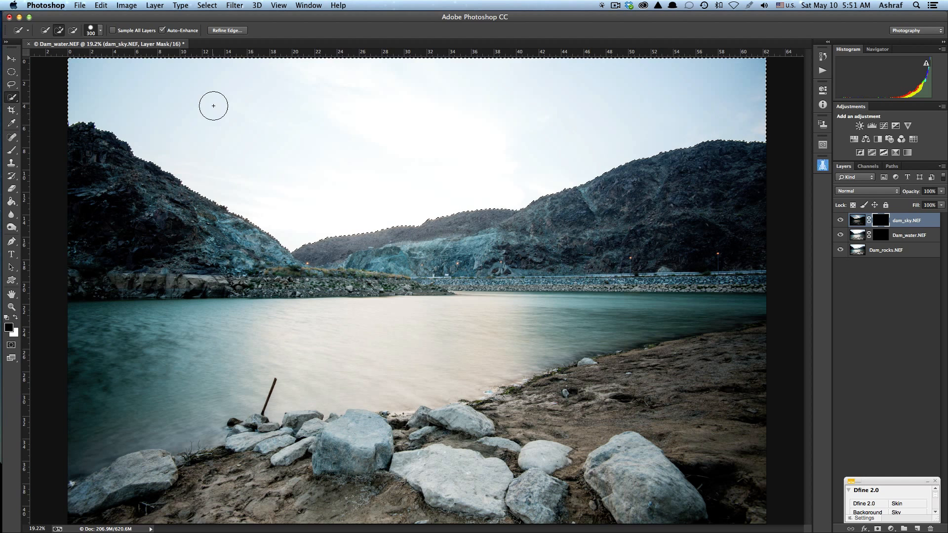
click(213, 6)
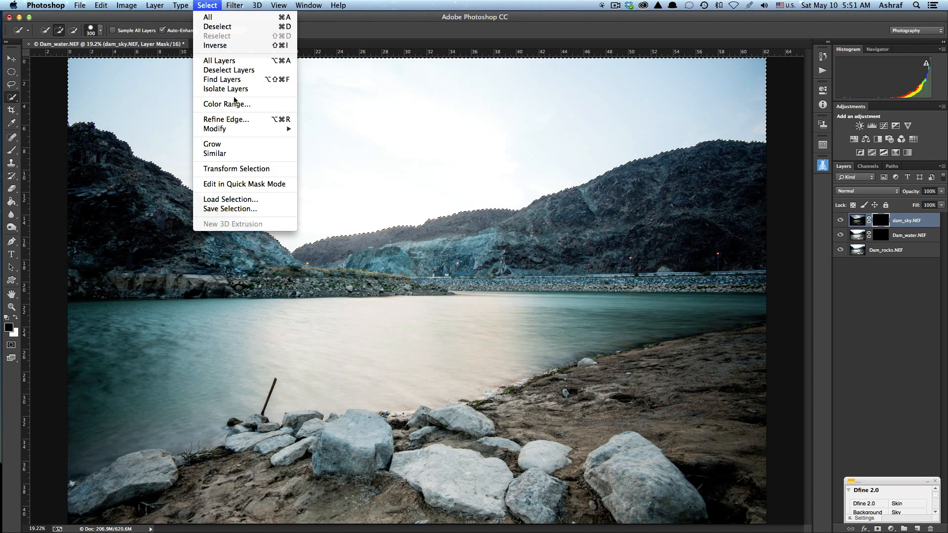
mouse_move(240, 131)
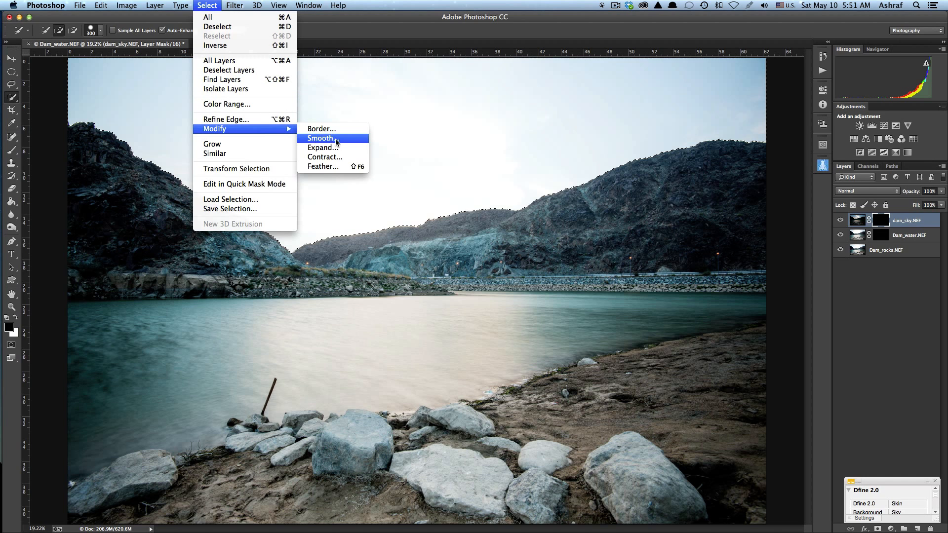
click(334, 166)
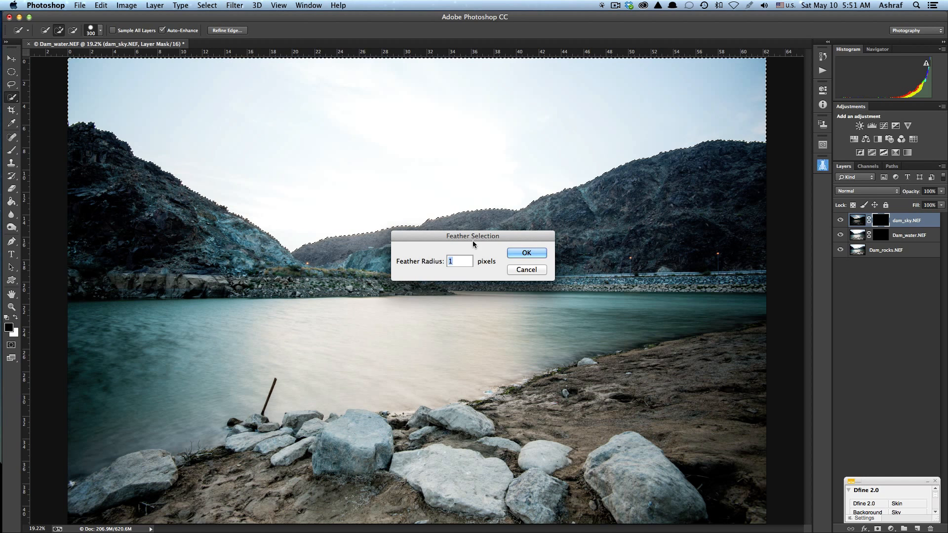
click(526, 253)
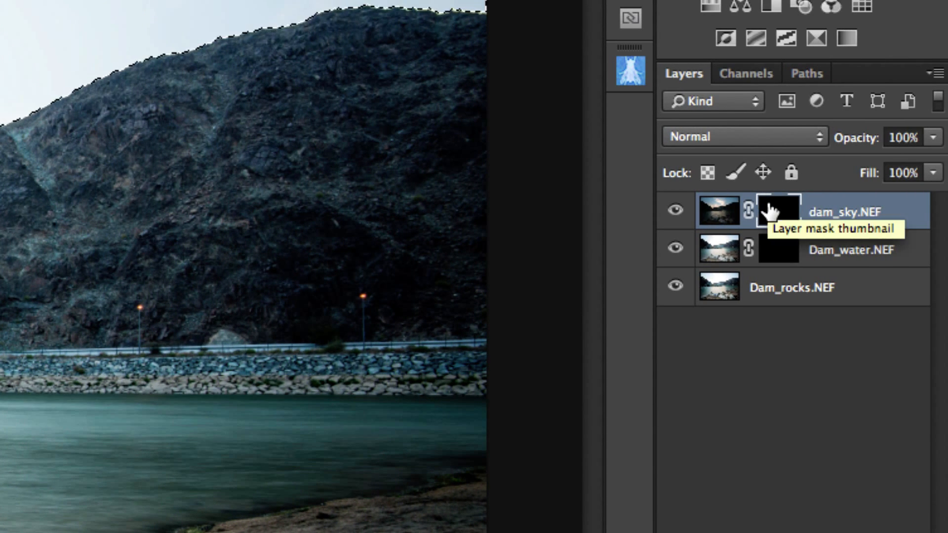
Make the dam_sky.NEF layer mask active and take the Brush tool with white as the foreground colour
click(726, 207)
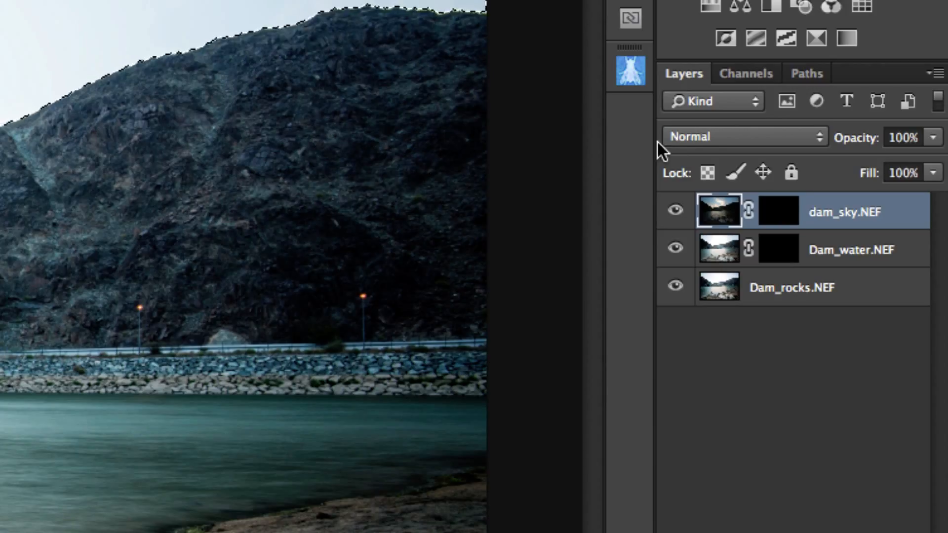
click(778, 215)
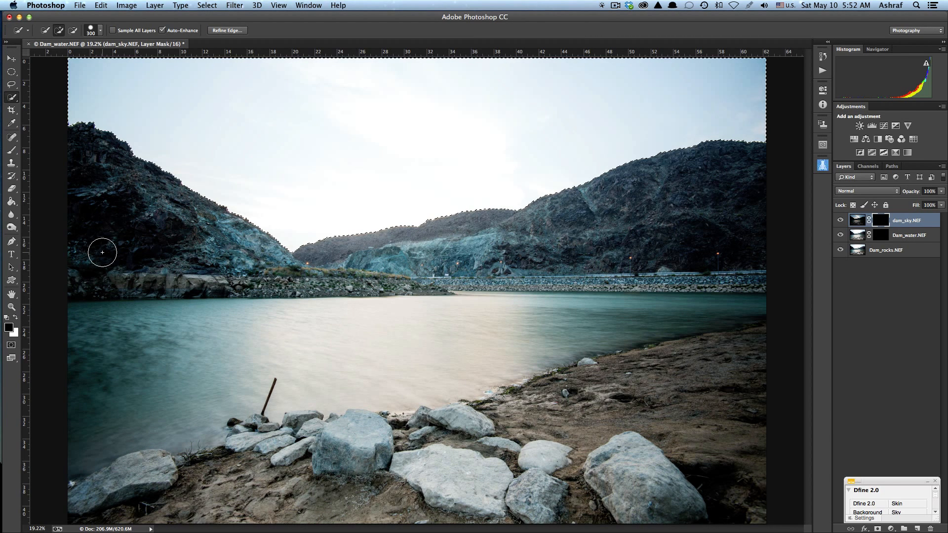
key(b)
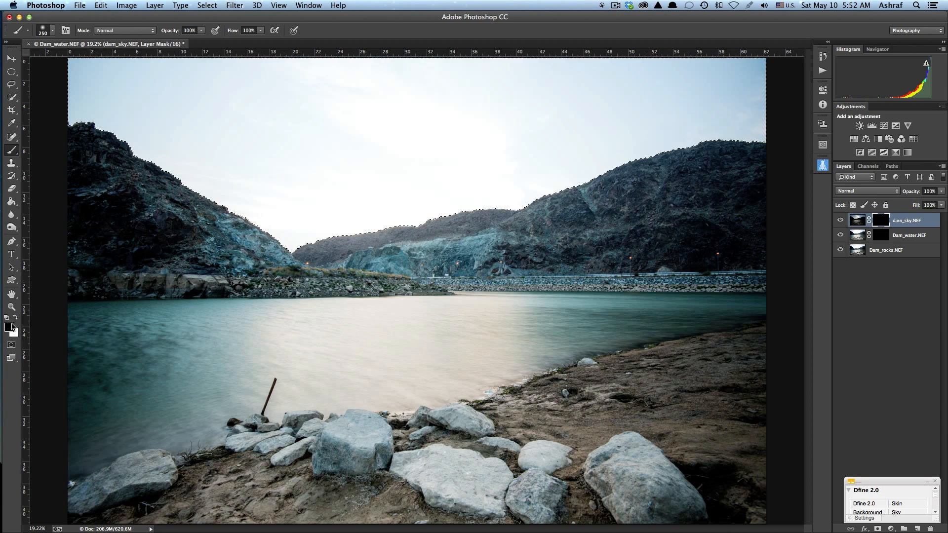
scroll(17, 320, up, 5)
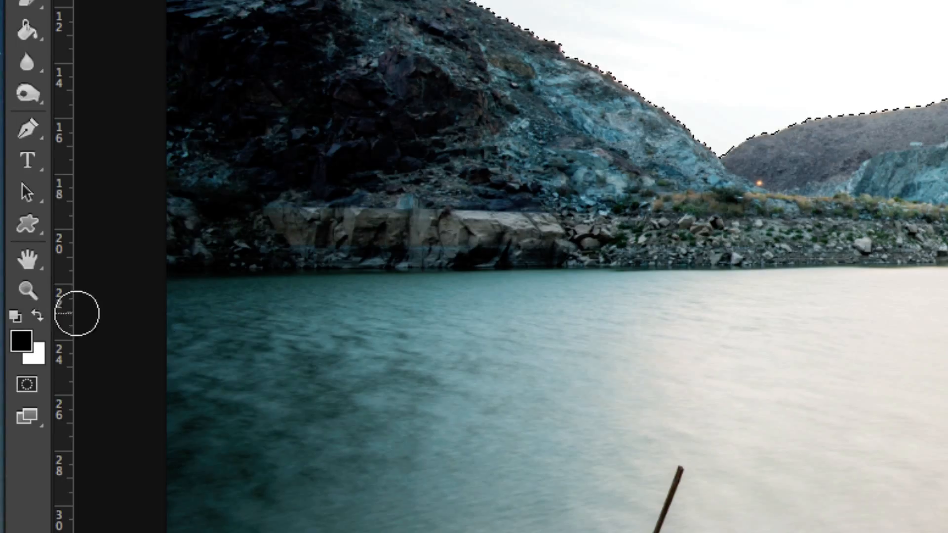
click(36, 314)
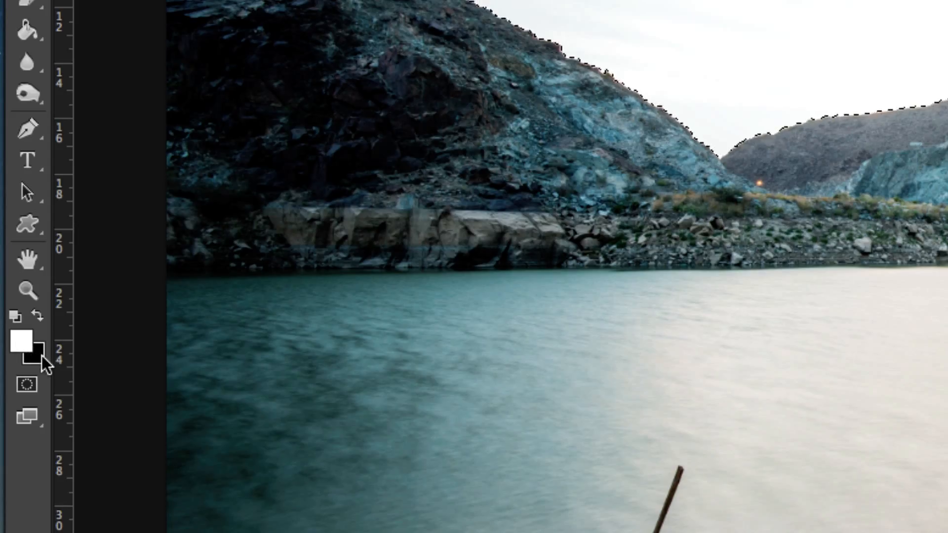
Swap the foreground and background colours back and forth, ending with white in the foreground
click(37, 316)
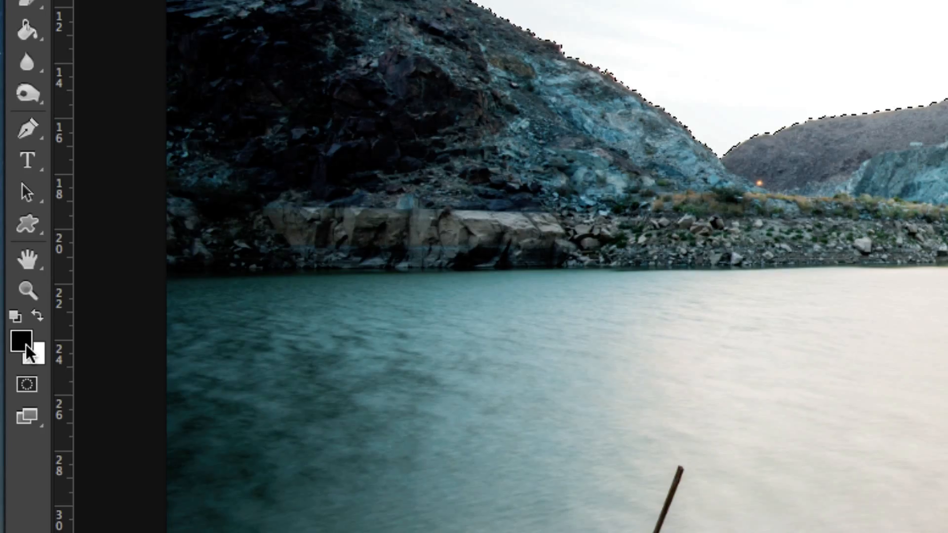
key(x)
key(x)
key(x)
key(x)
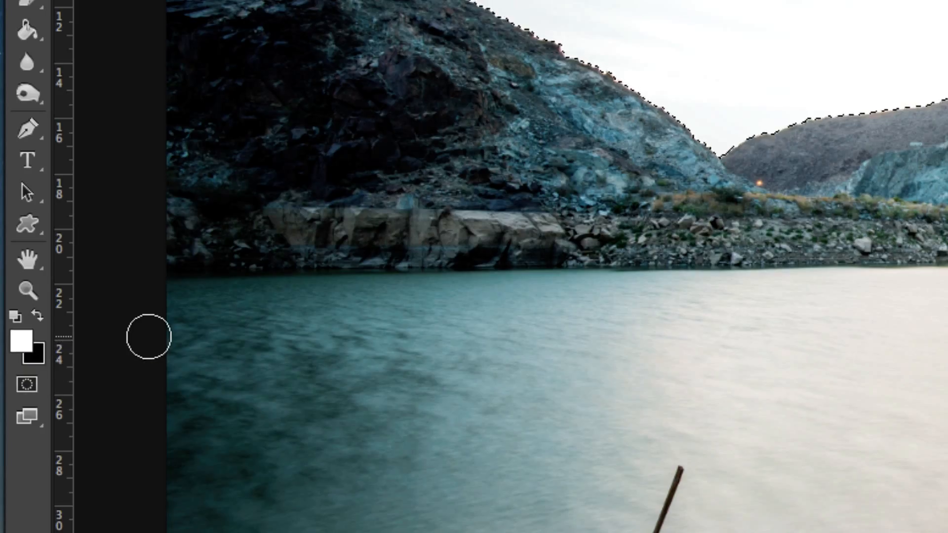
key(x)
key(x)
key(x)
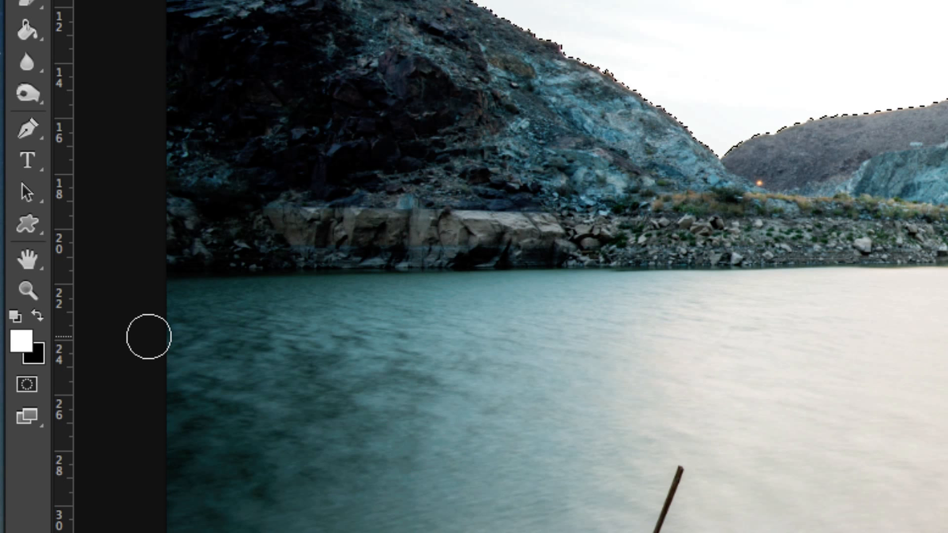
Try other foreground and background colours in the Color Picker, and reset both to the default white and black
click(26, 344)
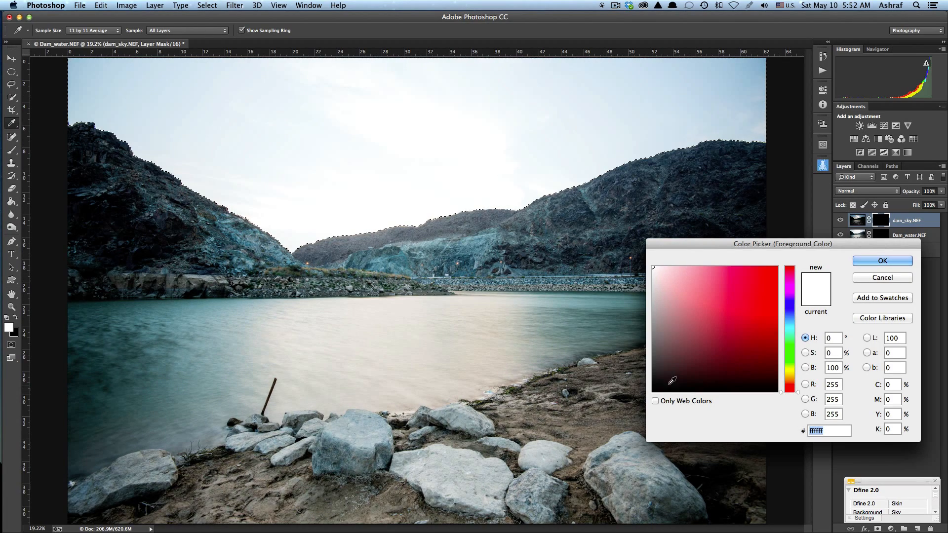
click(758, 325)
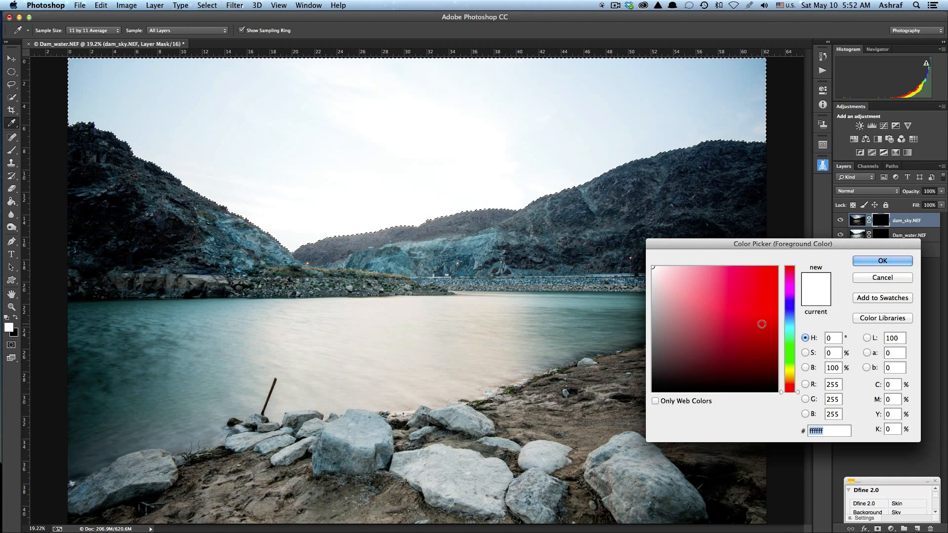
click(894, 261)
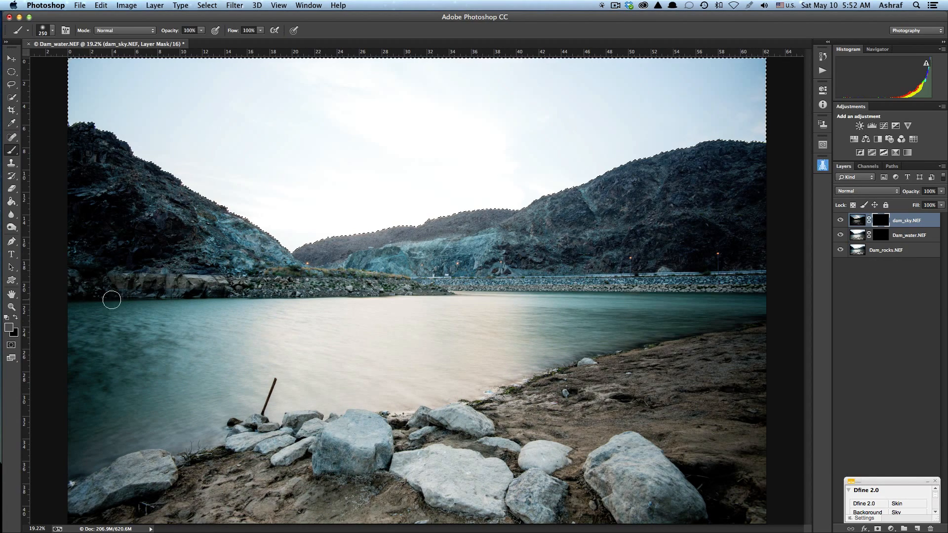
click(15, 333)
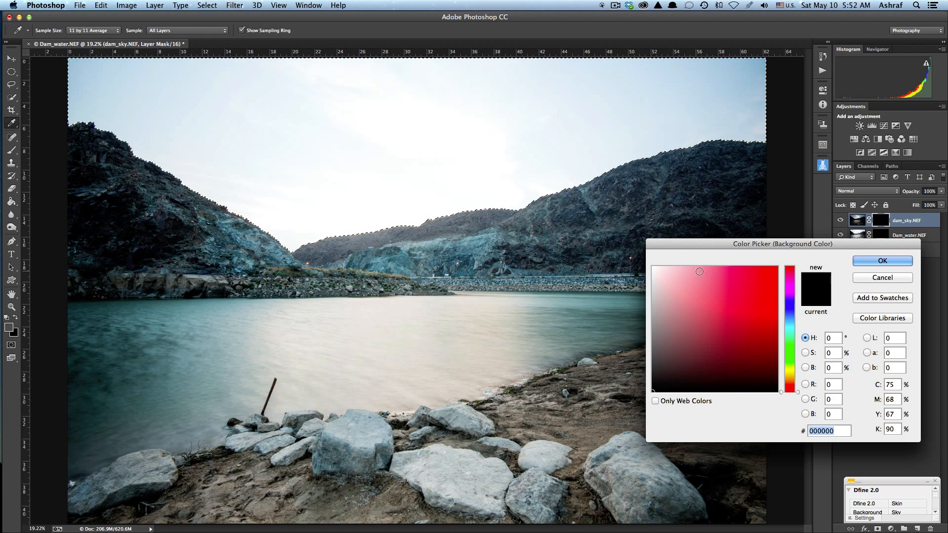
click(679, 280)
click(881, 261)
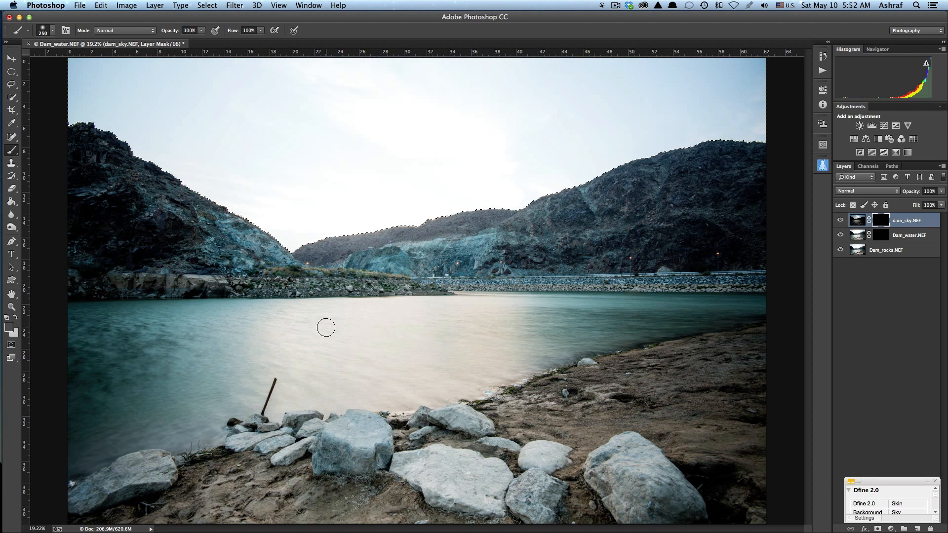
key(d)
Enlarge the brush to 700 px for painting on the dam_sky.NEF mask
key(bracketright)
key(bracketright)
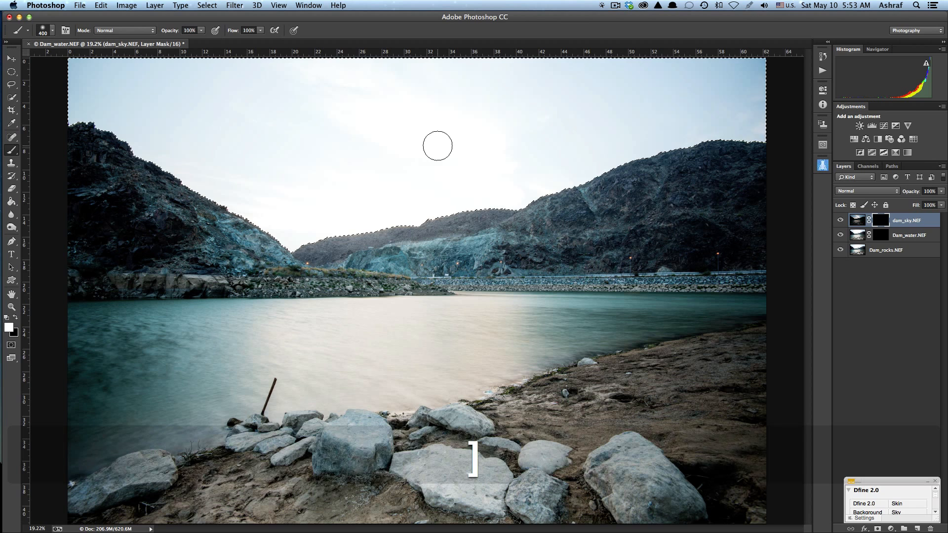
key(bracketright)
key(bracketright)
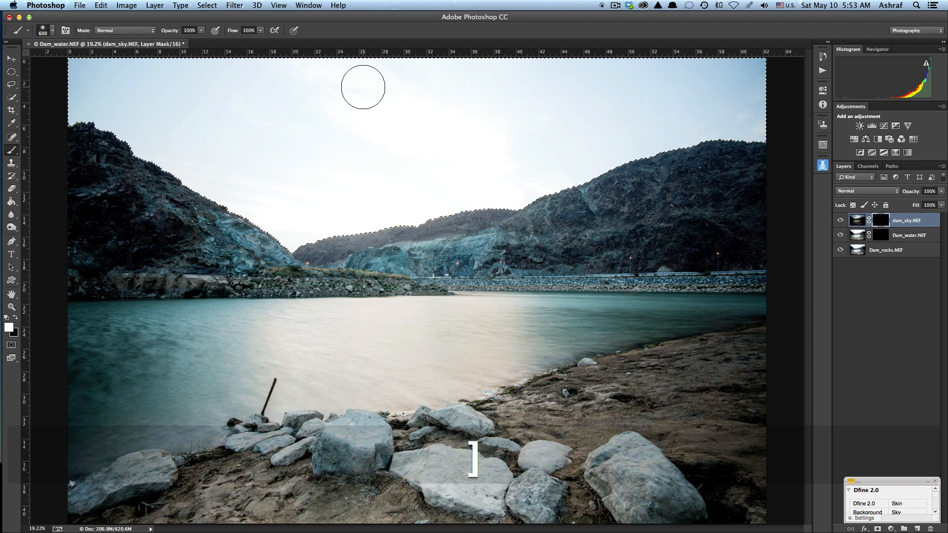
key(bracketright)
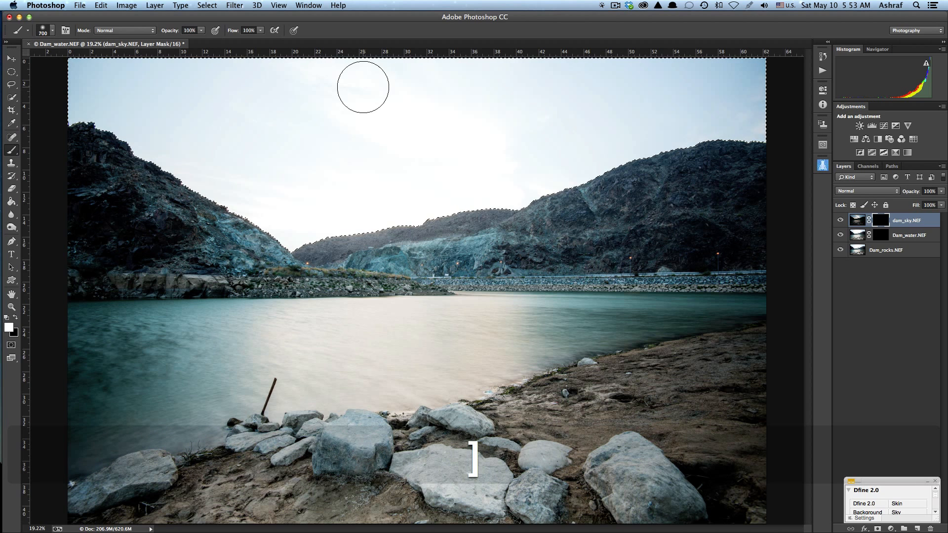
Try a hard-edged white stroke across the sky on the mask, undo it, and return the brush hardness to 0%
click(52, 31)
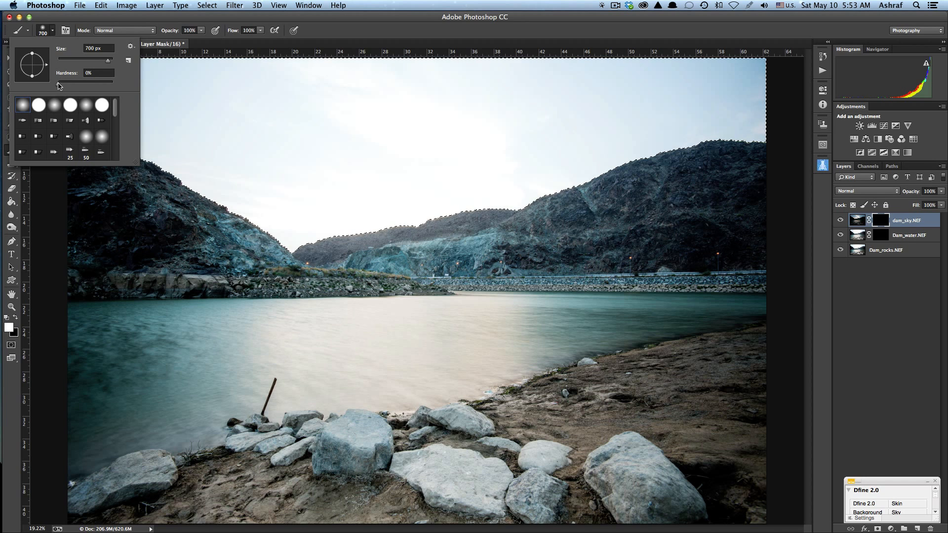
click(51, 32)
drag(300, 114, 417, 113)
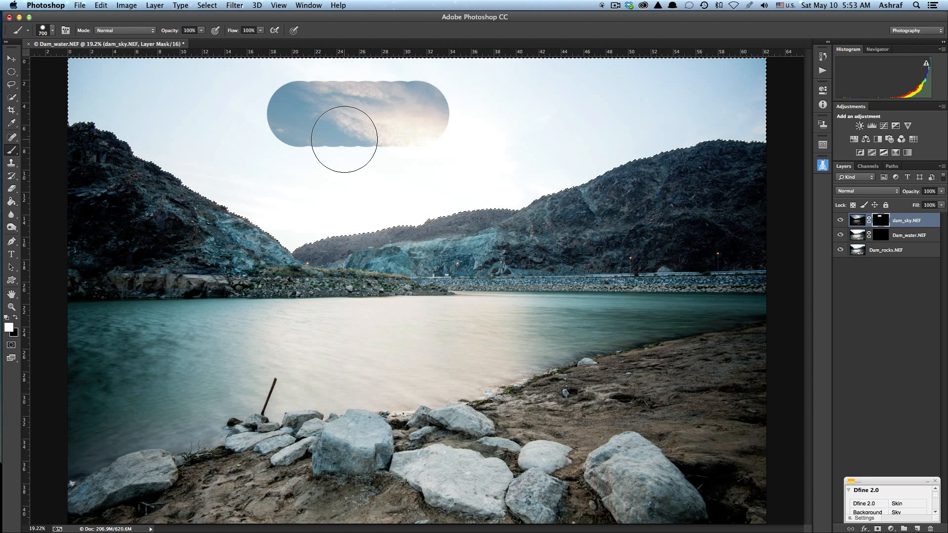
key(super+z)
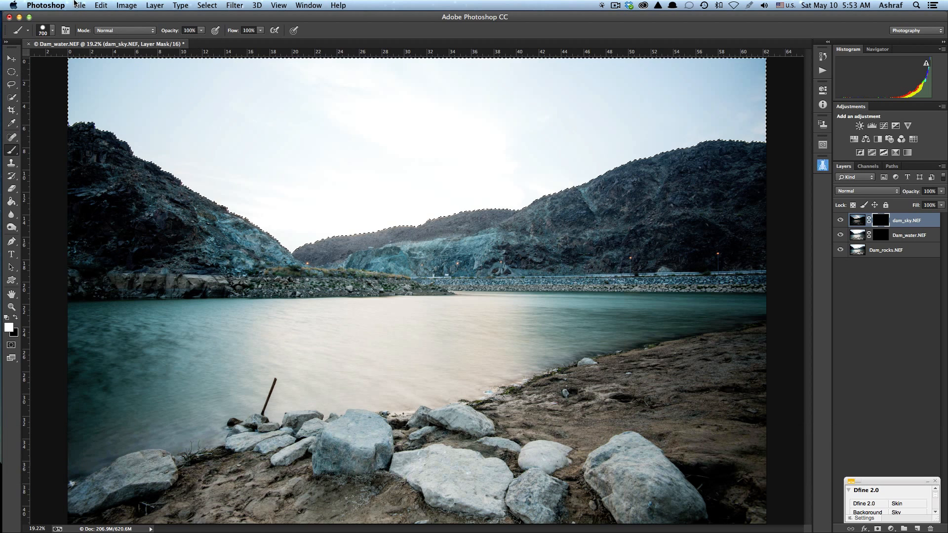
click(51, 30)
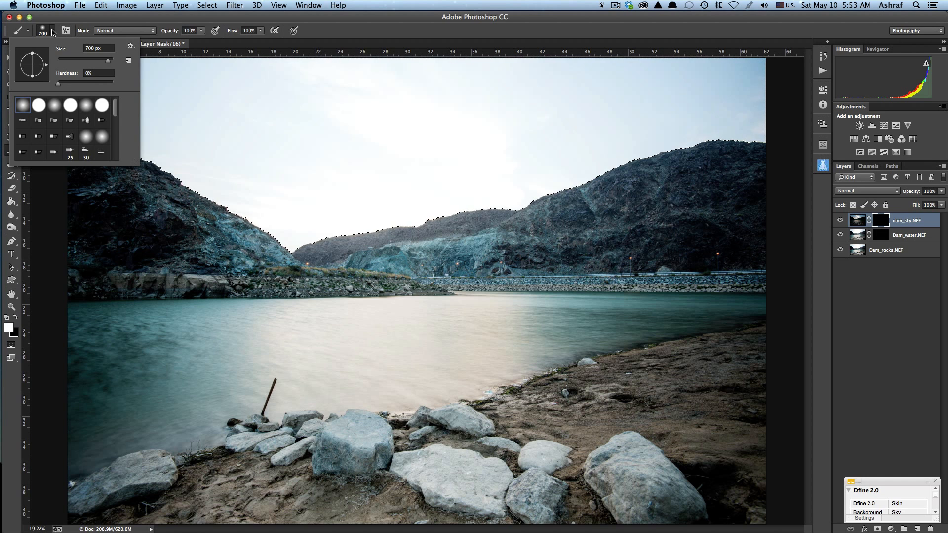
click(53, 33)
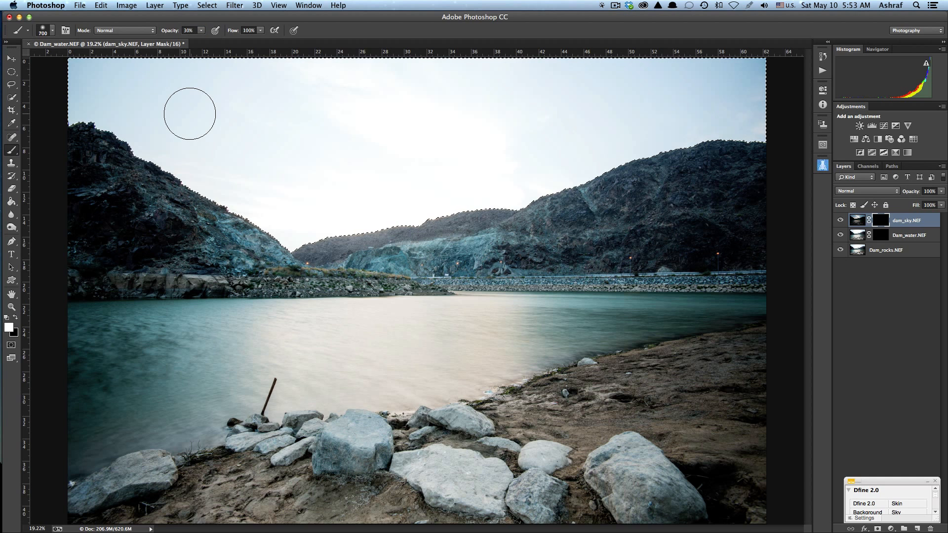
Paint white over the whole selected sky on the dam_sky.NEF mask with a soft 1300 px brush at 100% opacity, and deselect
key(bracketright)
key(bracketright)
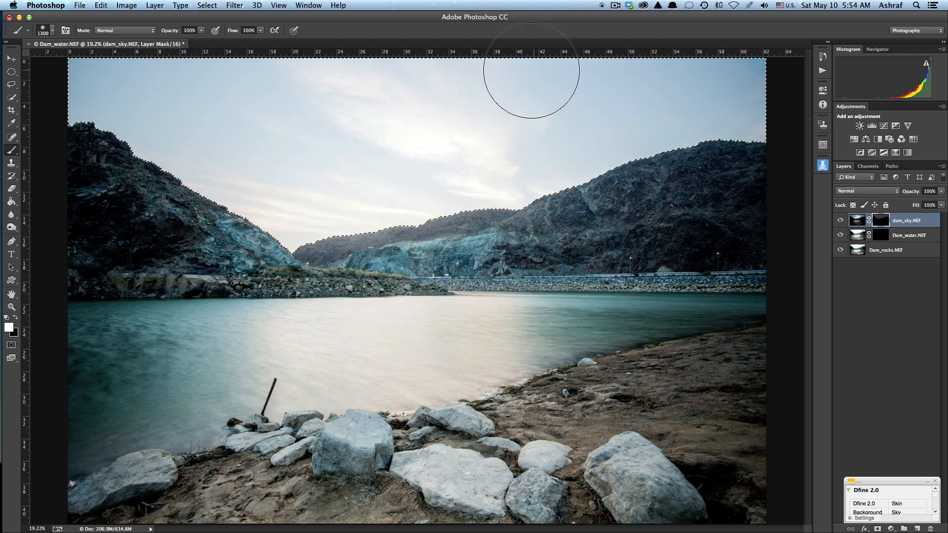
drag(751, 107, 667, 109)
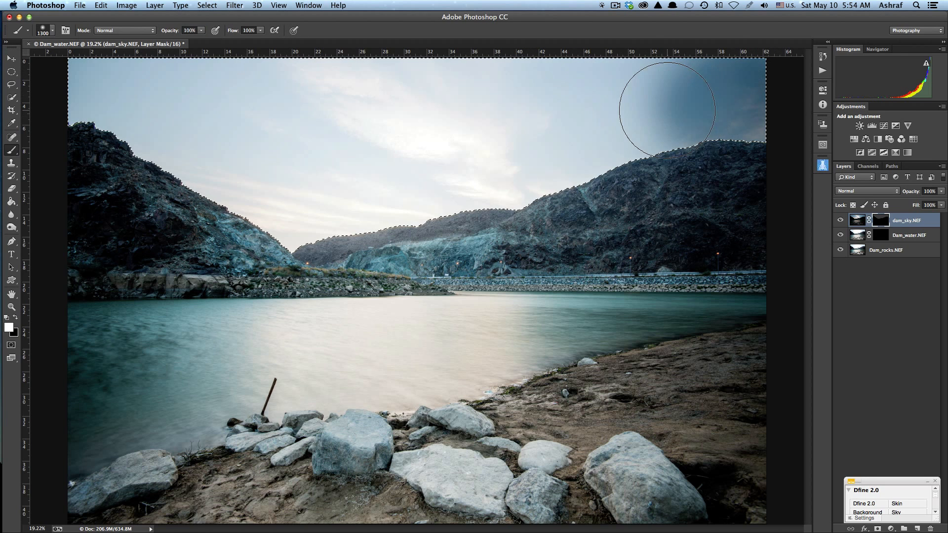
drag(198, 202, 137, 160)
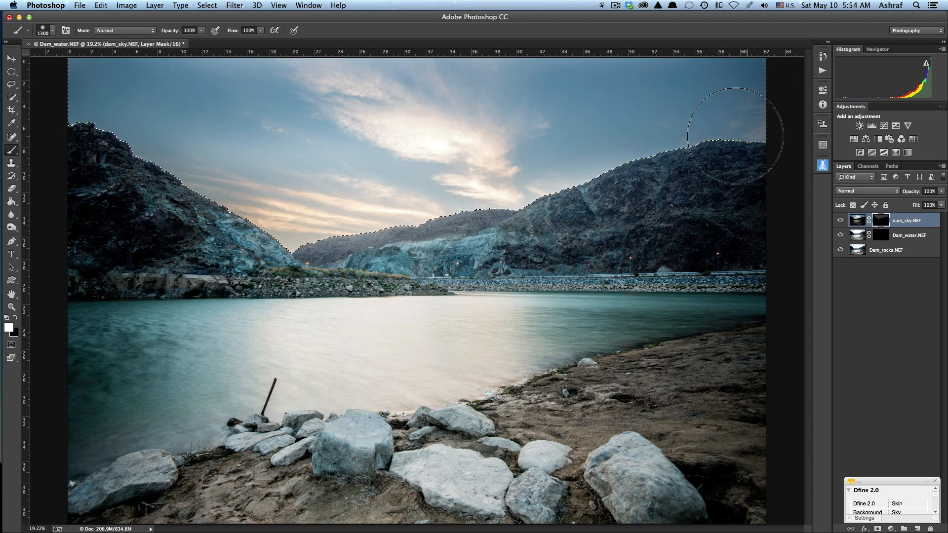
mouse_move(494, 193)
mouse_down()
mouse_move(647, 177)
mouse_move(732, 137)
mouse_up()
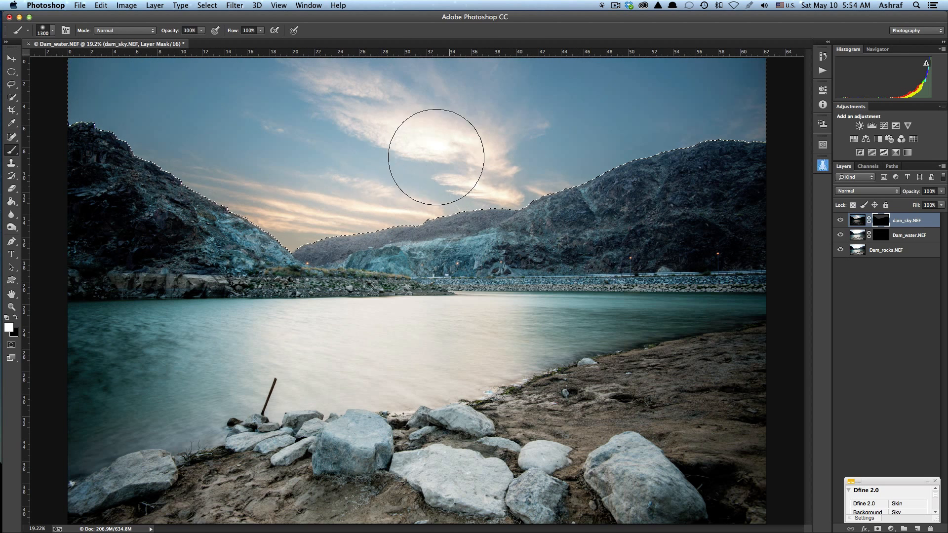
drag(435, 157, 452, 102)
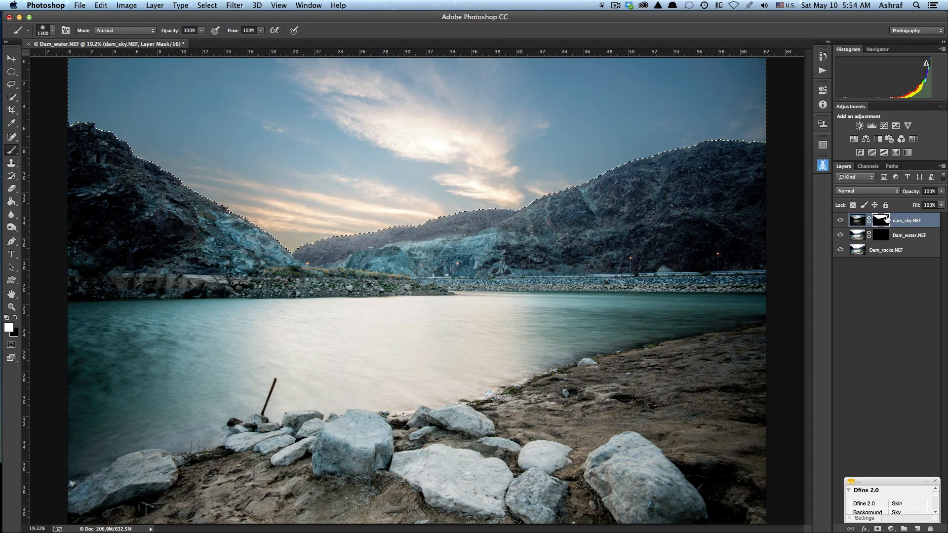
key(super+d)
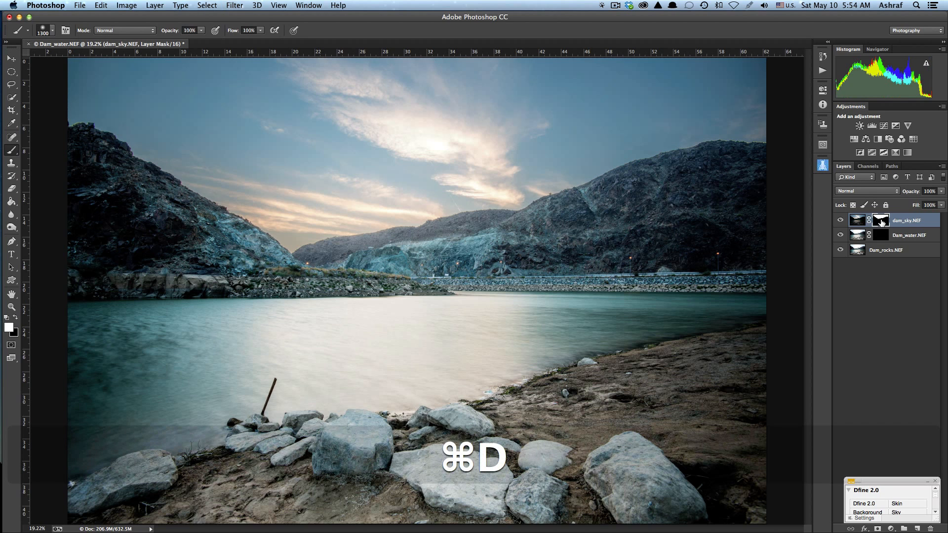
Display the dam_sky.NEF layer mask on its own to check its coverage, and return to the normal image view
key(alt)
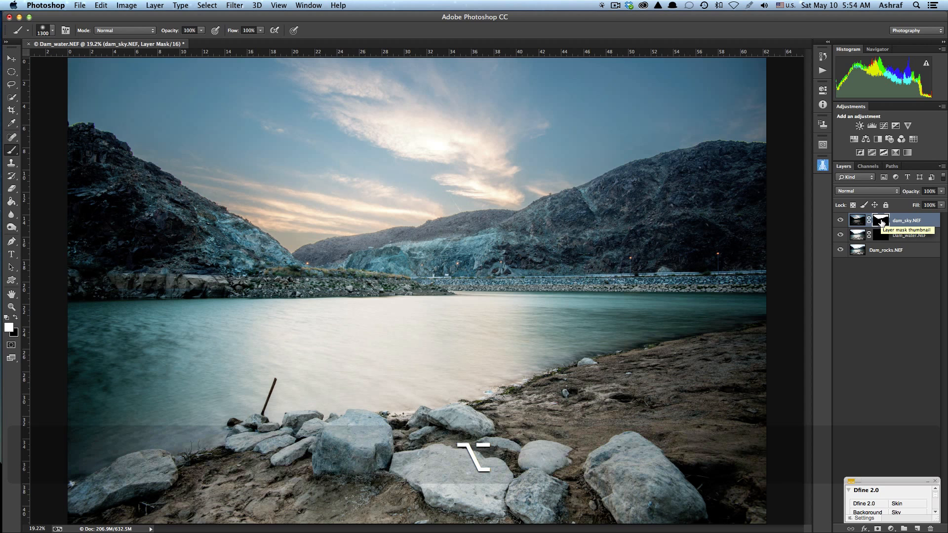
alt+click(881, 222)
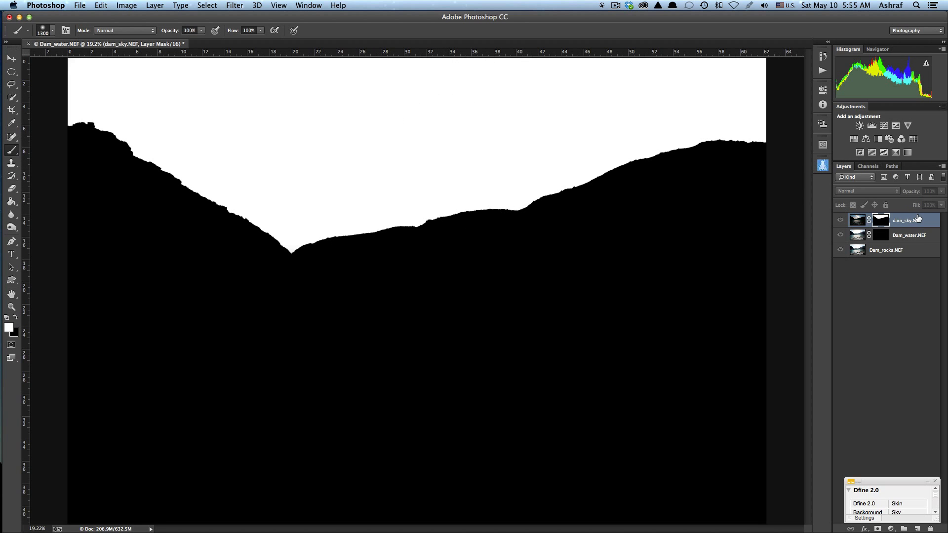
key(alt)
alt+click(885, 225)
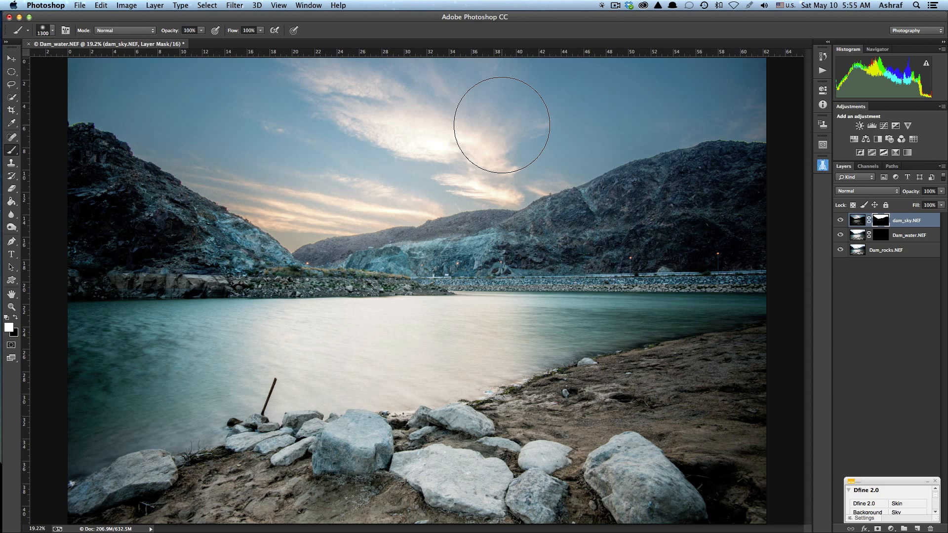
Activate the Dam_water.NEF mask and paint white across the lake with a 900 px brush at 31% opacity
click(879, 235)
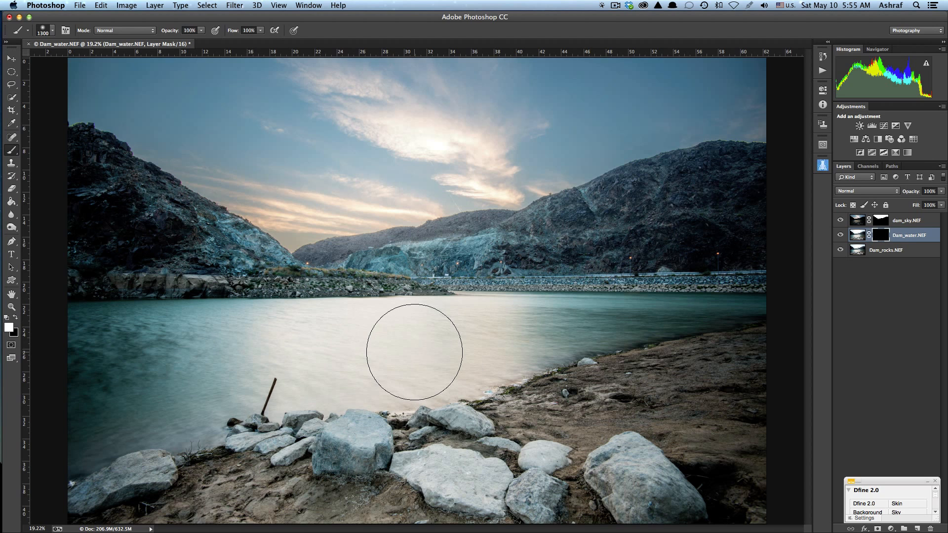
key(bracketleft)
key(bracketleft)
key(bracketleft)
key(bracketleft)
drag(169, 31, 147, 28)
mouse_move(114, 364)
mouse_down()
mouse_move(156, 363)
mouse_move(91, 347)
mouse_move(108, 339)
mouse_up()
mouse_move(256, 340)
mouse_down()
mouse_move(574, 321)
mouse_move(494, 324)
mouse_move(478, 327)
mouse_move(490, 343)
mouse_move(189, 386)
mouse_move(180, 394)
mouse_move(192, 413)
mouse_move(132, 412)
mouse_move(120, 431)
mouse_move(77, 446)
mouse_move(75, 341)
mouse_move(301, 319)
mouse_move(413, 334)
mouse_move(532, 328)
mouse_up()
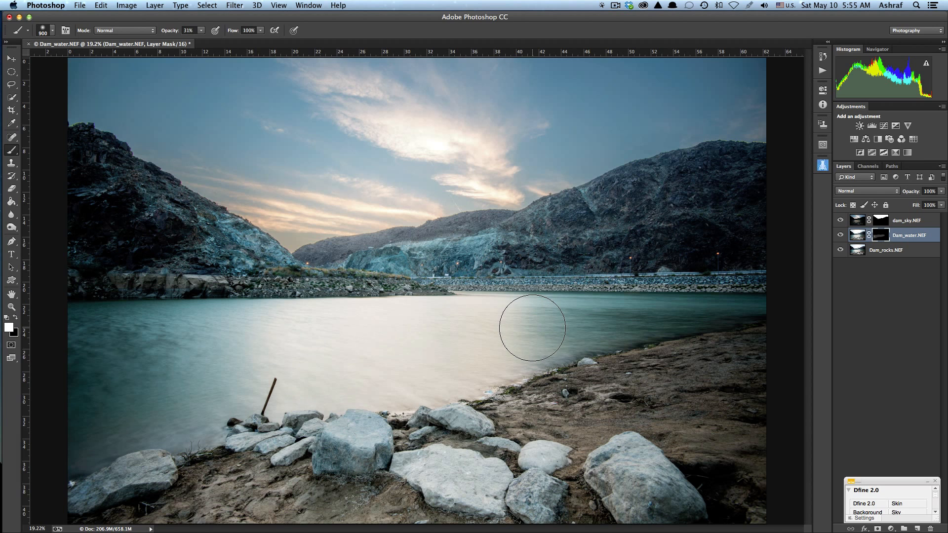
Paint white over the middle of the lake with a smaller brush on the Dam_water.NEF mask, and enlarge the brush to 1000 px
key(bracketleft)
key(bracketleft)
key(bracketleft)
key(bracketleft)
key(bracketleft)
drag(561, 330, 445, 344)
key(bracketright)
key(bracketright)
key(bracketright)
key(bracketright)
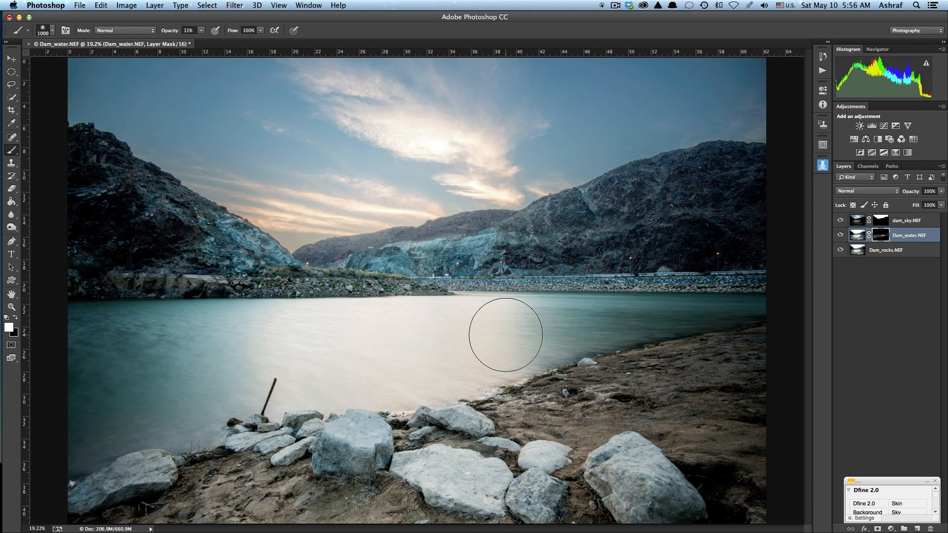
Paint white over the water near the right shore with a 500 px brush, and reduce the brush to 300 px
key(bracketleft)
key(bracketleft)
key(bracketleft)
key(bracketleft)
key(bracketleft)
drag(586, 336, 597, 334)
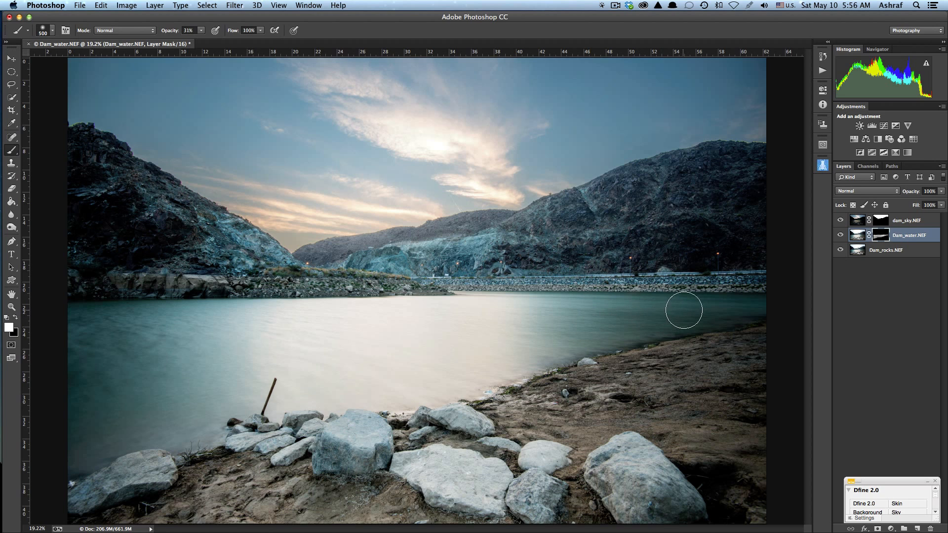
key(bracketleft)
key(bracketleft)
Toggle the visibility of the Dam_water.NEF layer to compare the water with and without it
click(840, 236)
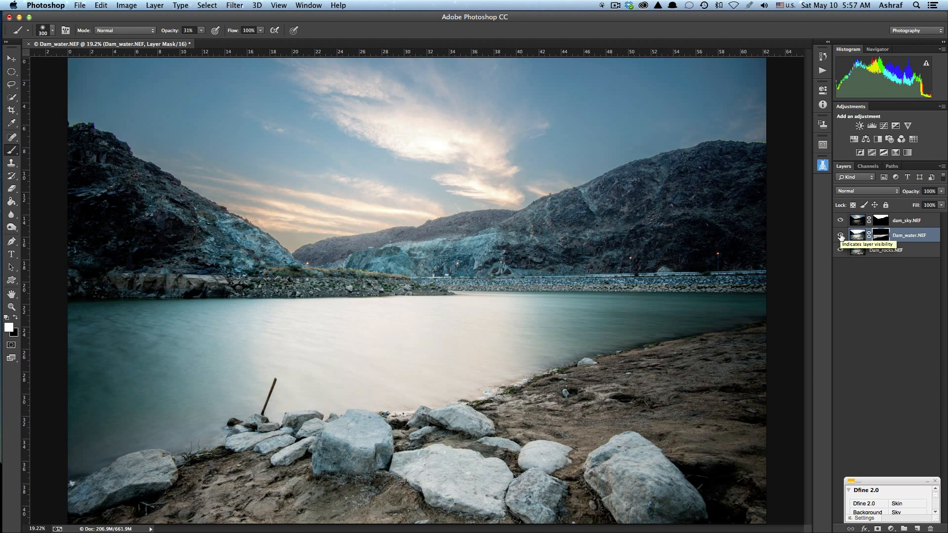
Hide the Dam_water.NEF layer once more and show it again to check the smoothed lake surface
click(840, 236)
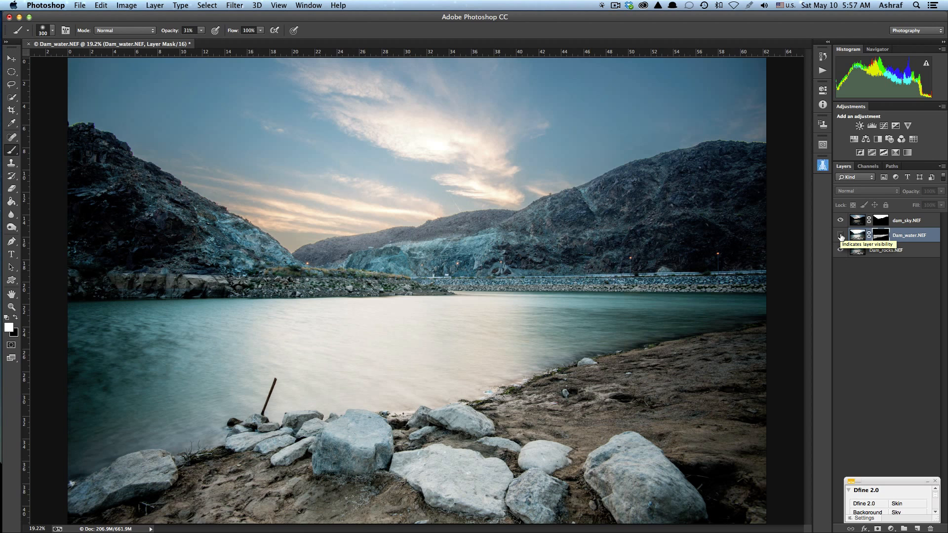
click(840, 236)
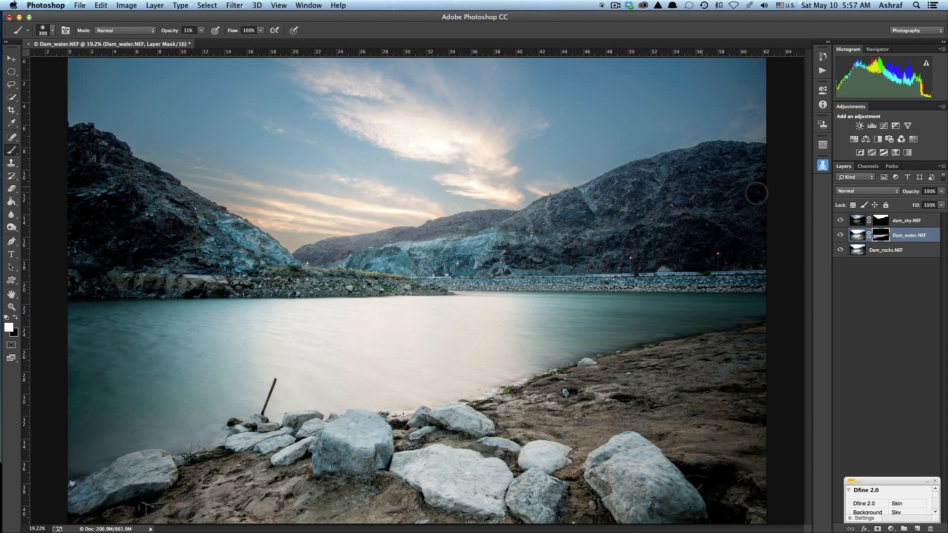
Lower the dam_sky.NEF layer's opacity to 47%, and hide and show the layer to compare the sky
click(872, 221)
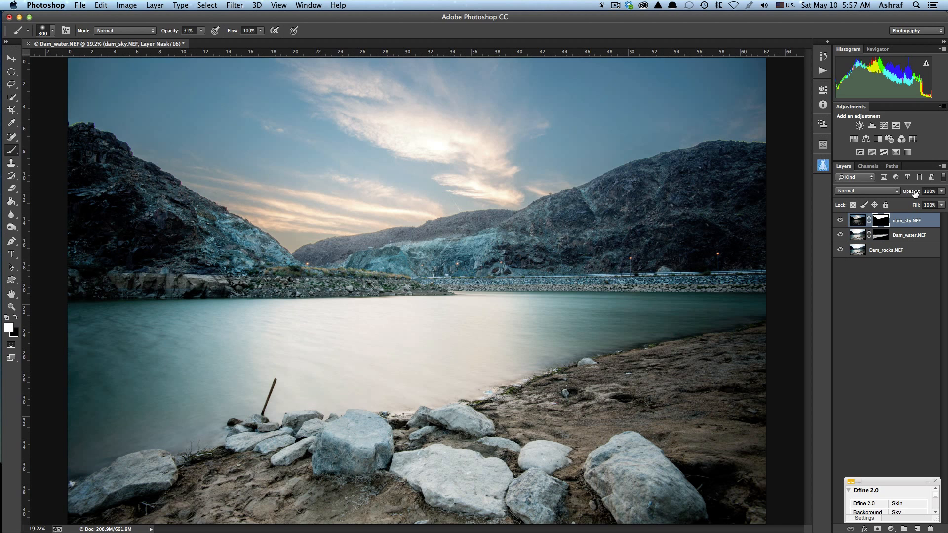
drag(915, 193, 779, 190)
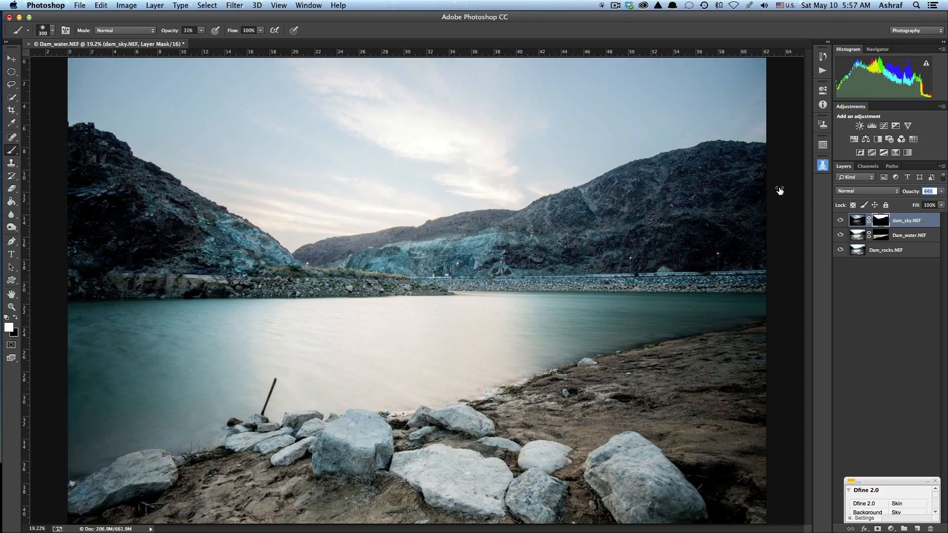
drag(780, 190, 782, 190)
drag(782, 190, 780, 185)
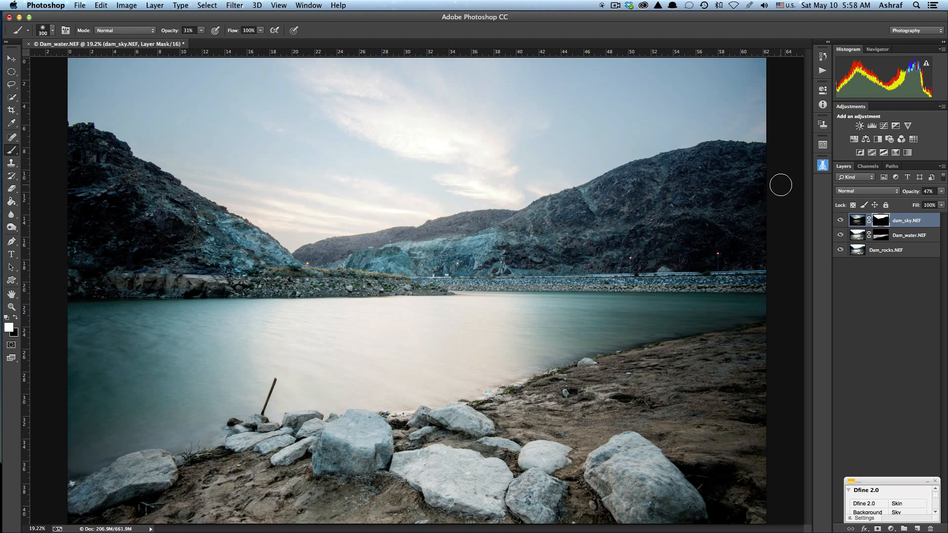
click(840, 220)
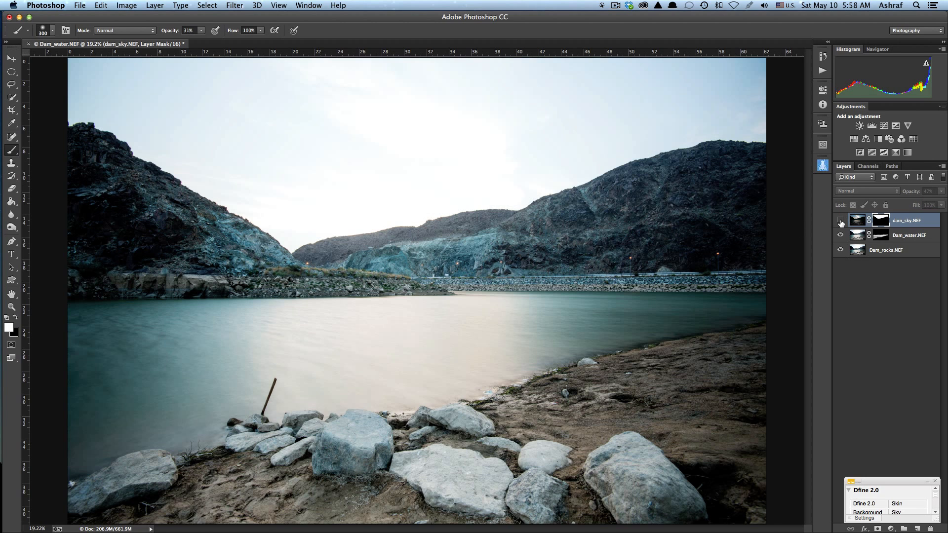
click(840, 220)
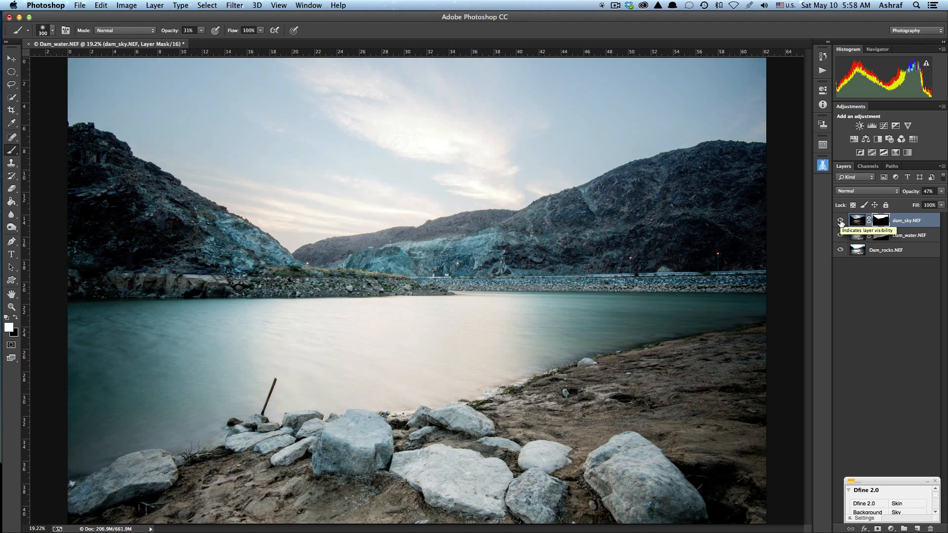